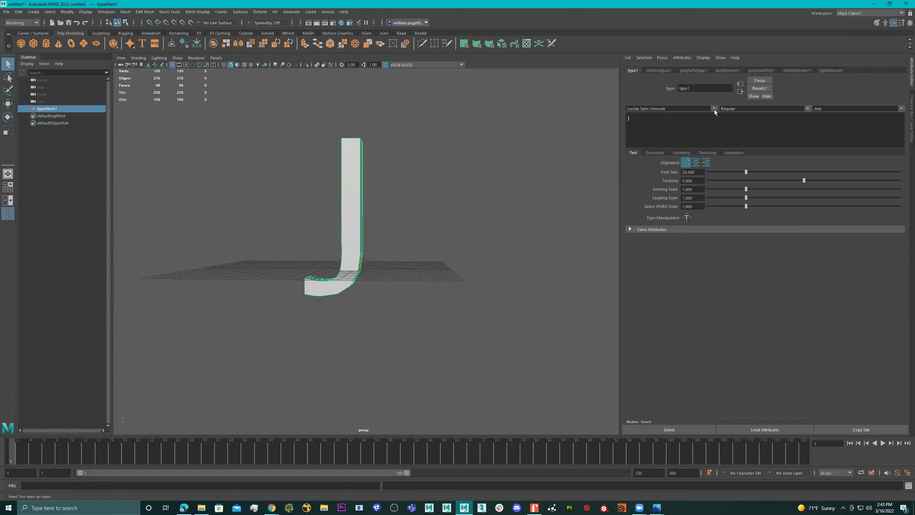
Try the letter J in successive fonts, from Lucida Sans Unicode through Microsoft Himalaya
scroll(706, 121, up, 4)
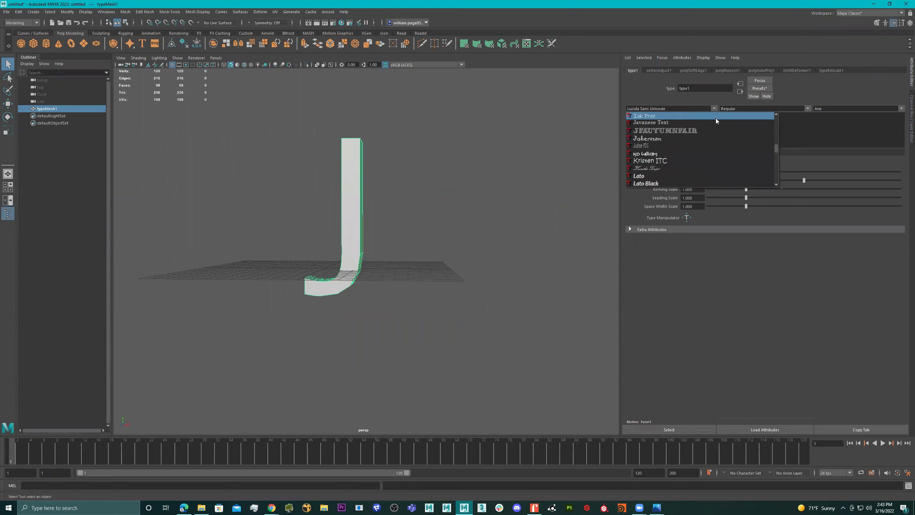
scroll(774, 144, up, 5)
scroll(771, 117, up, 10)
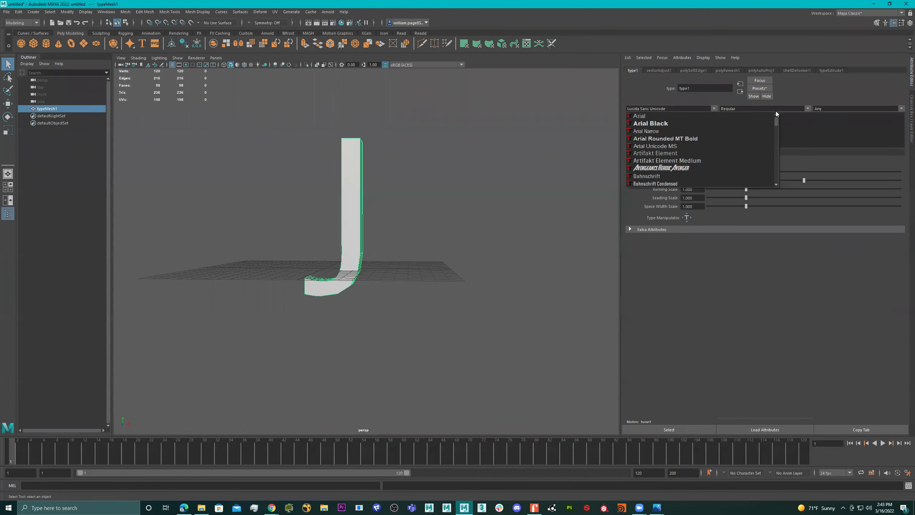
click(682, 109)
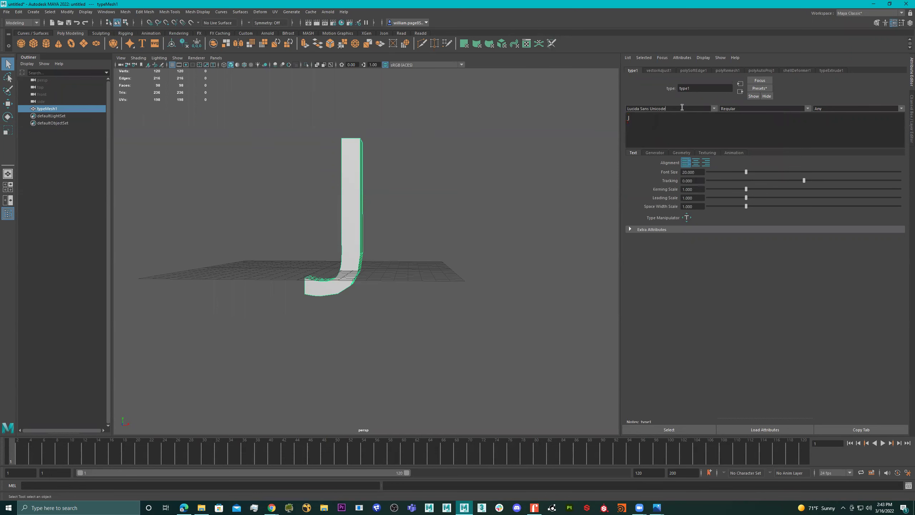
key(Down)
key(Down)
key(Down)
key(Down)
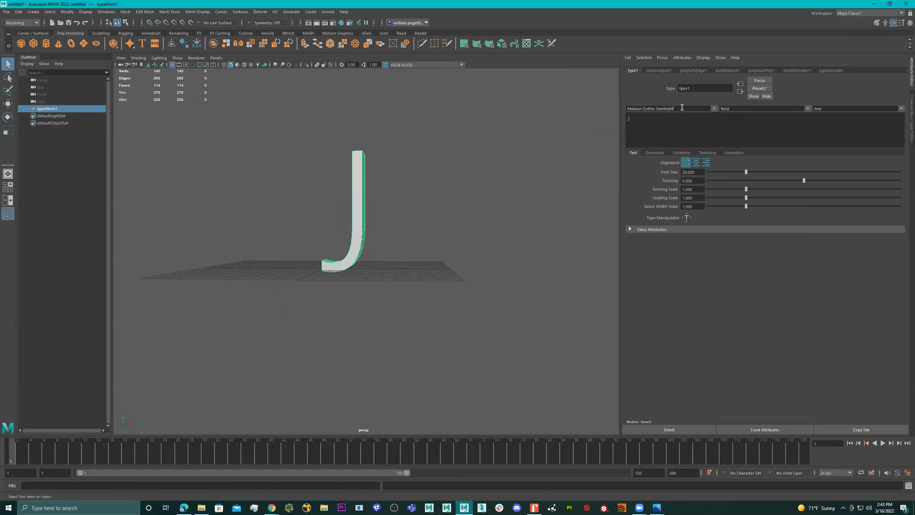
key(Down)
key(Down)
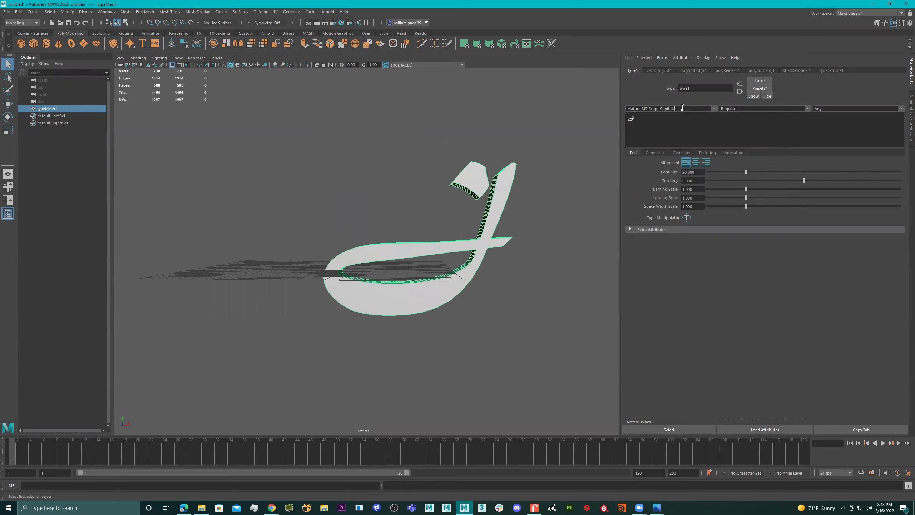
key(Down)
key(Down)
key(Down)
key(Down)
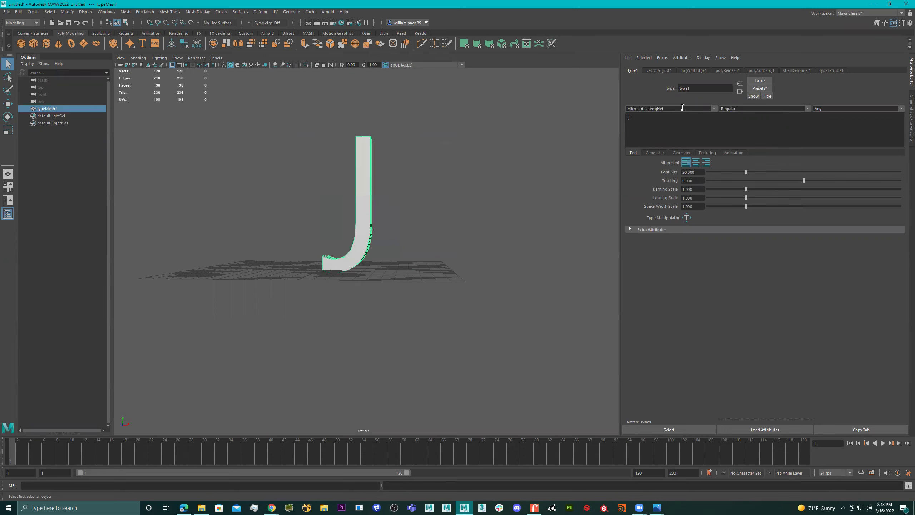
key(Down)
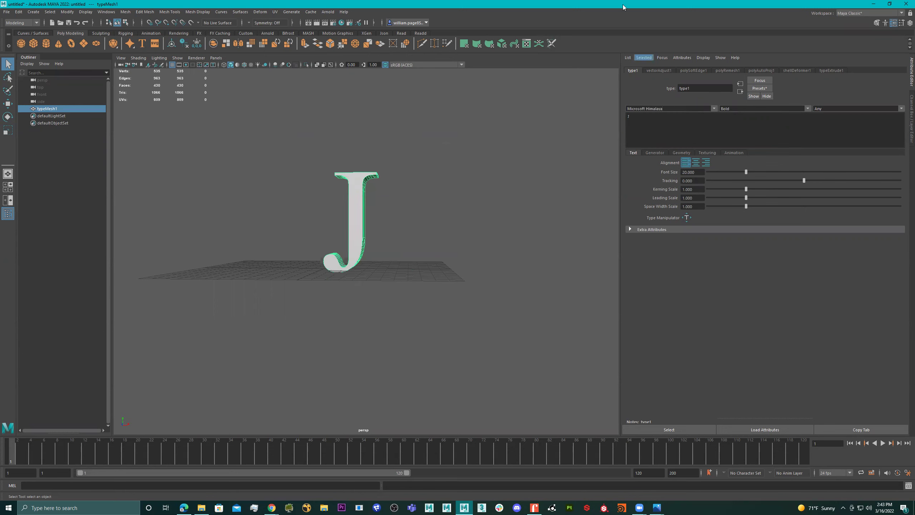
mouse_move(455, 155)
alt+mouse_down()
mouse_move(463, 156)
mouse_move(437, 153)
mouse_move(449, 152)
alt+mouse_up()
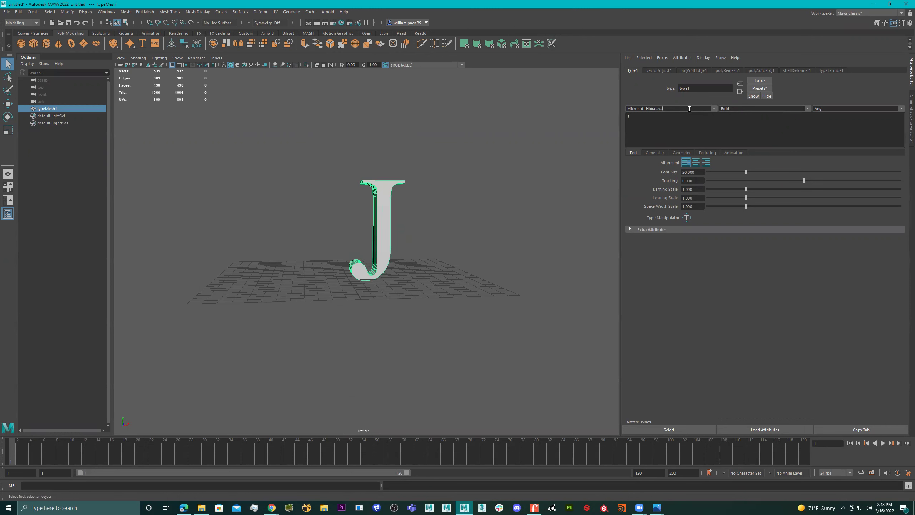
Try the letter J in each remaining font after Microsoft Himalaya, through ZWAdobeF at the end of the list
key(Down)
key(Down)
key(Down)
key(Down)
key(Down)
key(Down)
key(Down)
key(Down)
key(Down)
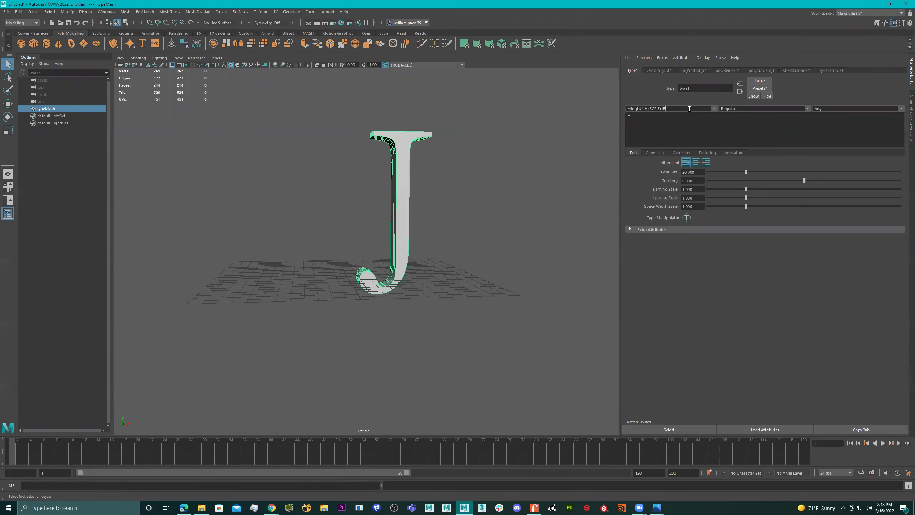
key(Down)
key(Down)
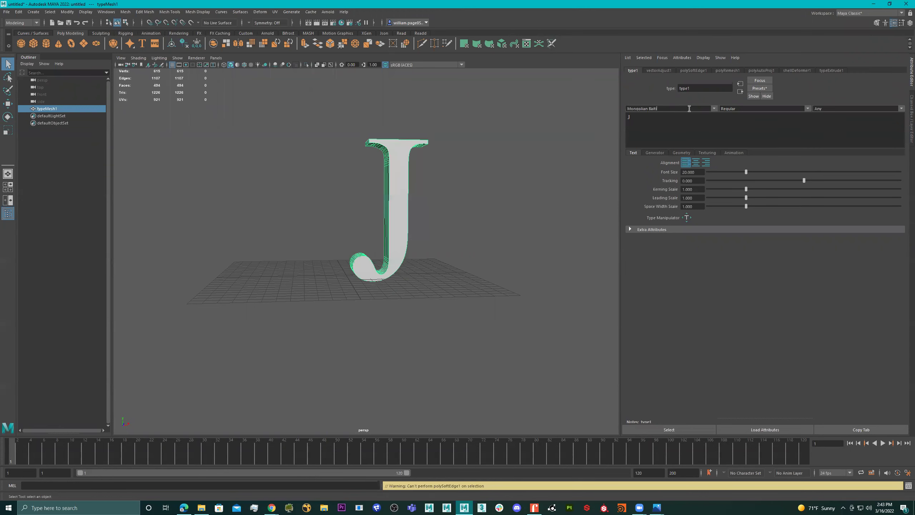
key(Down)
key(Down)
key(Down)
key(Down)
key(Down)
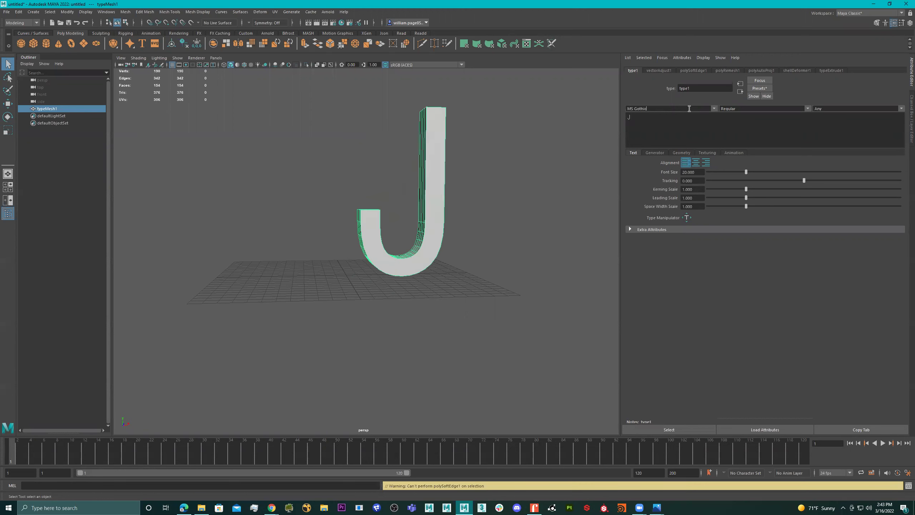
key(Down)
key(Down)
key(Down)
key(Down)
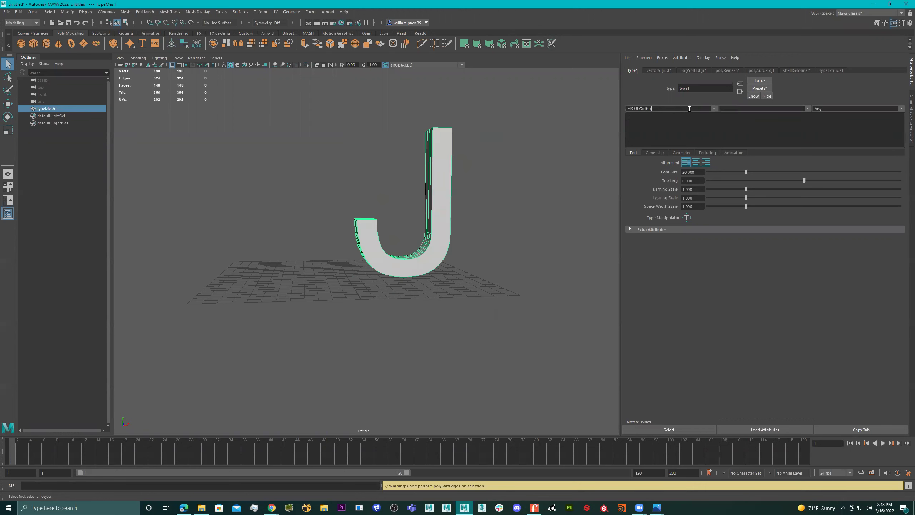
key(Down)
key(Down)
key(Up)
key(Up)
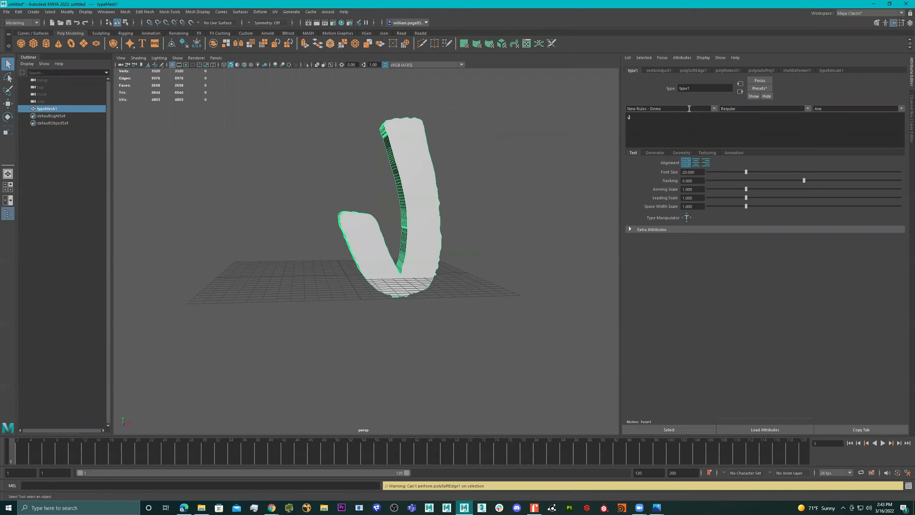
key(Down)
key(Down)
key(Down)
key(Down)
key(Down)
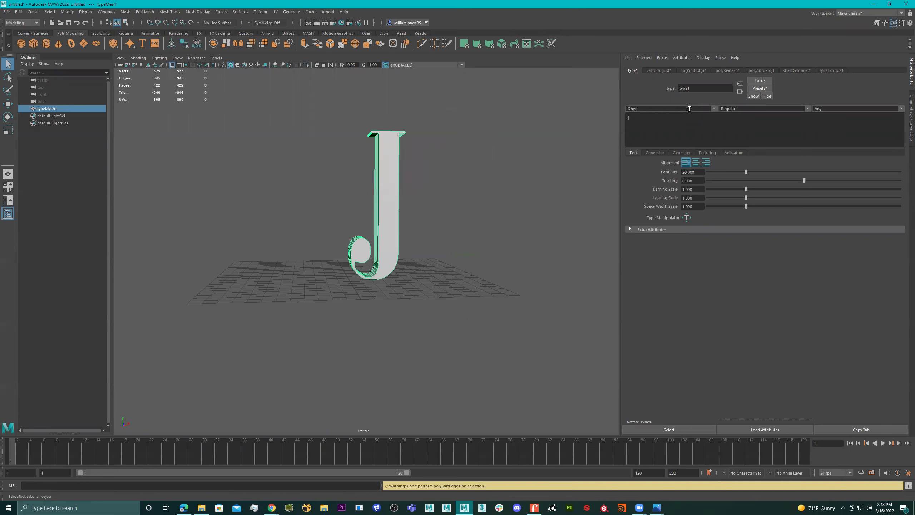
key(Down)
key(Down)
key(Down)
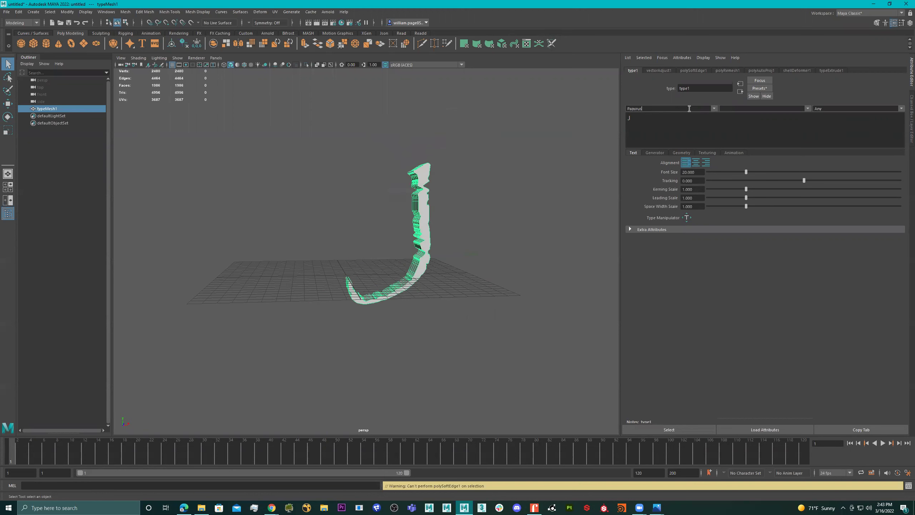
key(Down)
key(Down)
key(Down)
key(Down)
key(Down)
key(Down)
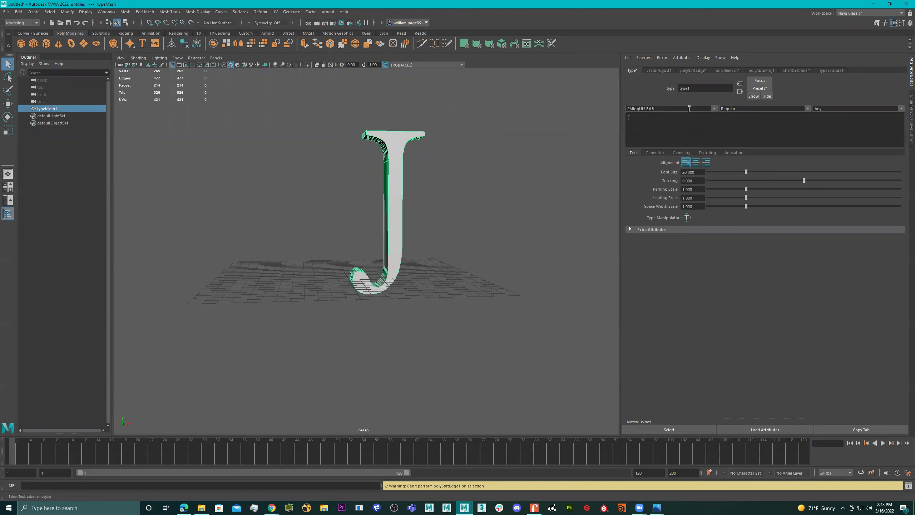
key(Down)
key(Up)
key(Up)
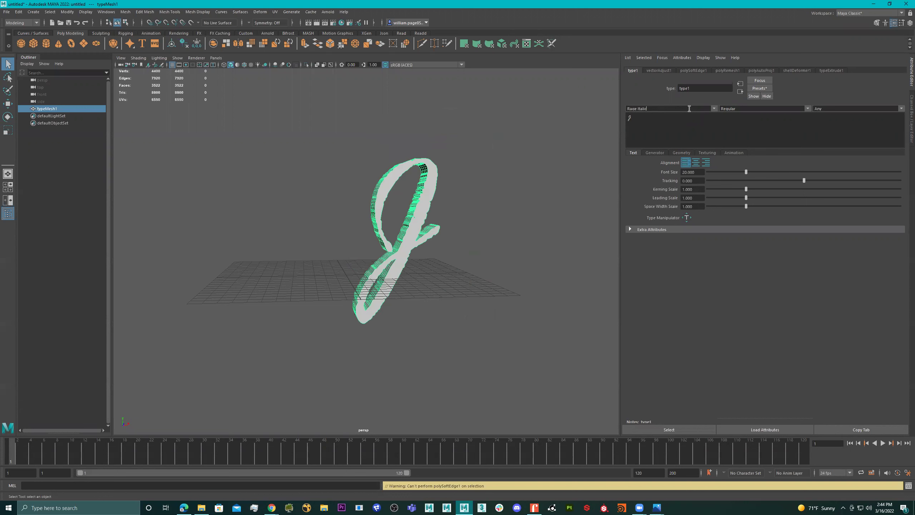
key(Down)
key(Down)
key(Down)
key(Down)
key(Down)
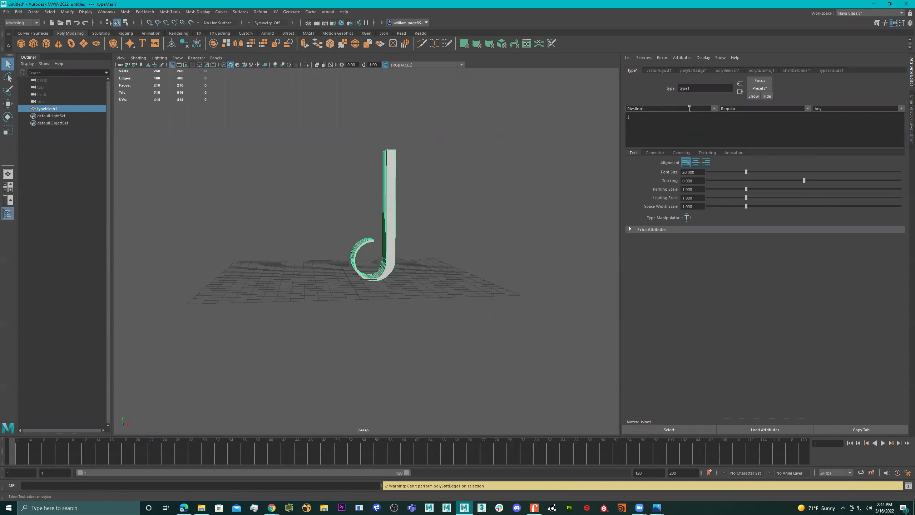
key(Down)
key(Down)
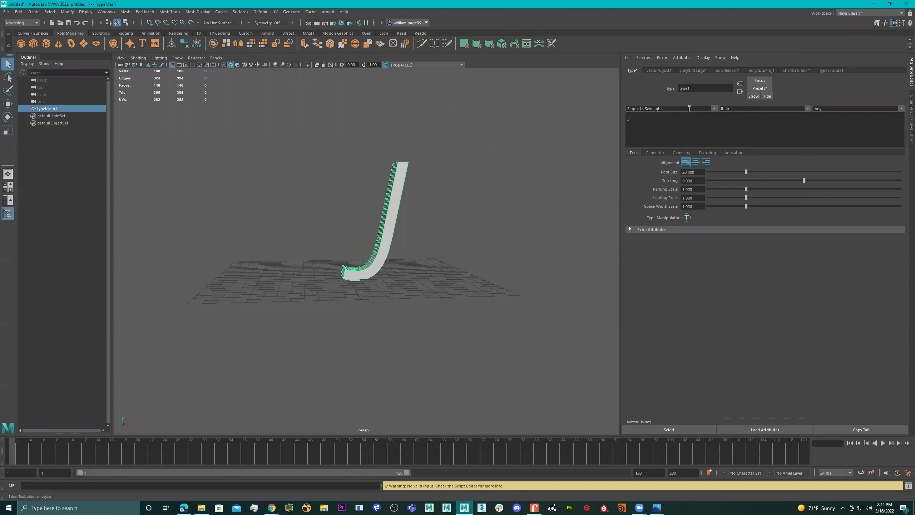
key(Down)
key(Down)
key(Down)
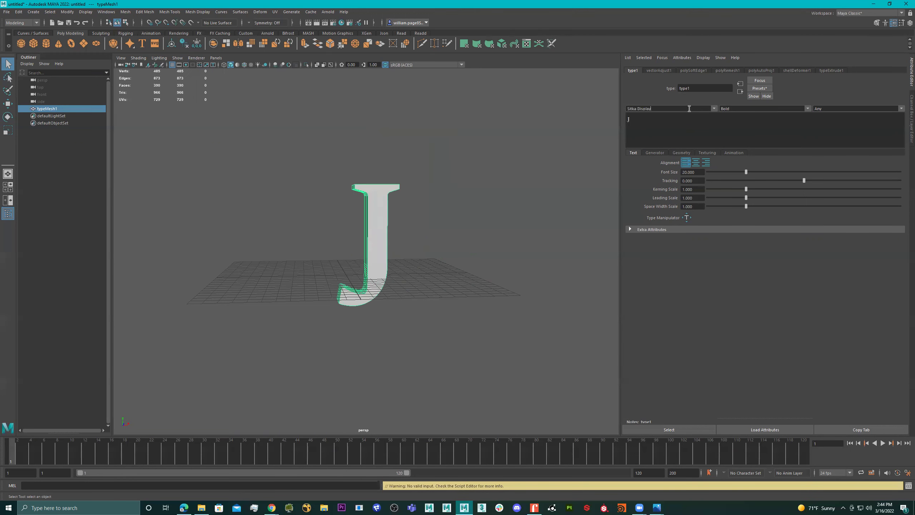
key(Down)
key(Down)
key(Down)
key(Down)
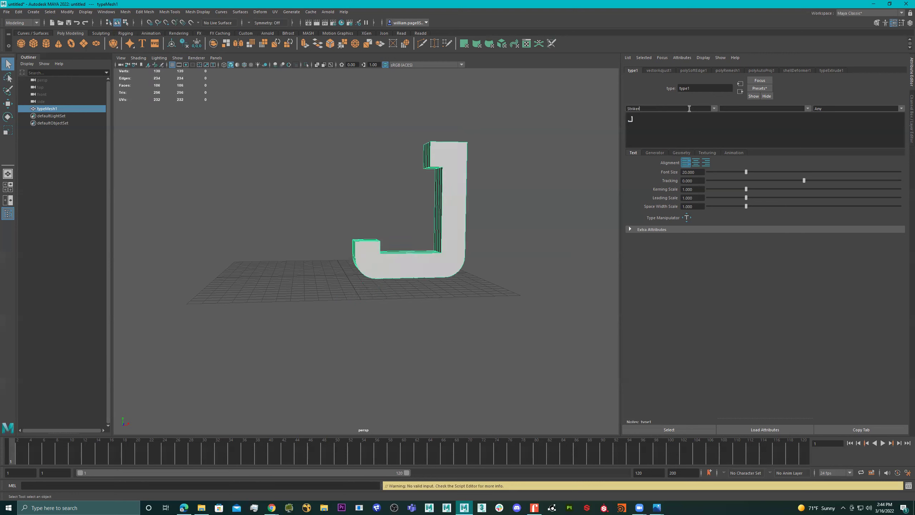
key(Down)
key(Down)
key(Down)
key(Down)
key(Down)
key(Down)
key(Down)
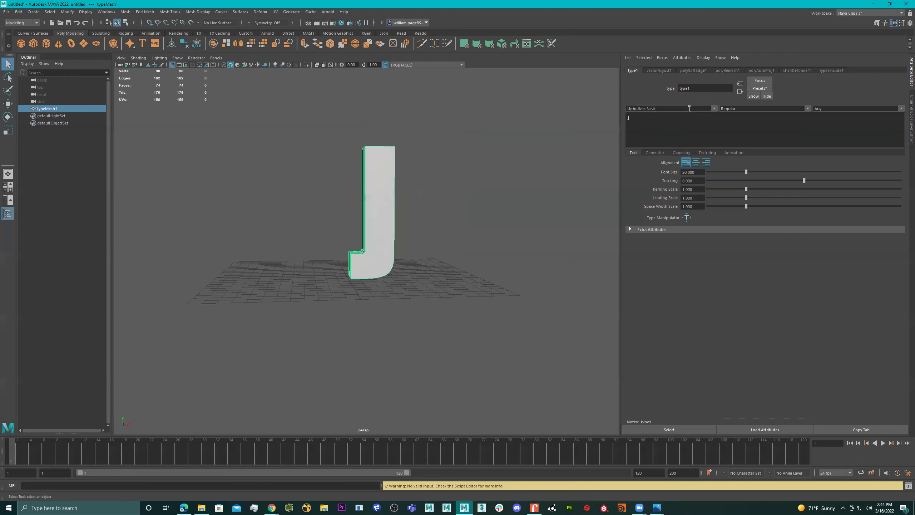
key(Down)
key(Down)
key(Down)
key(Down)
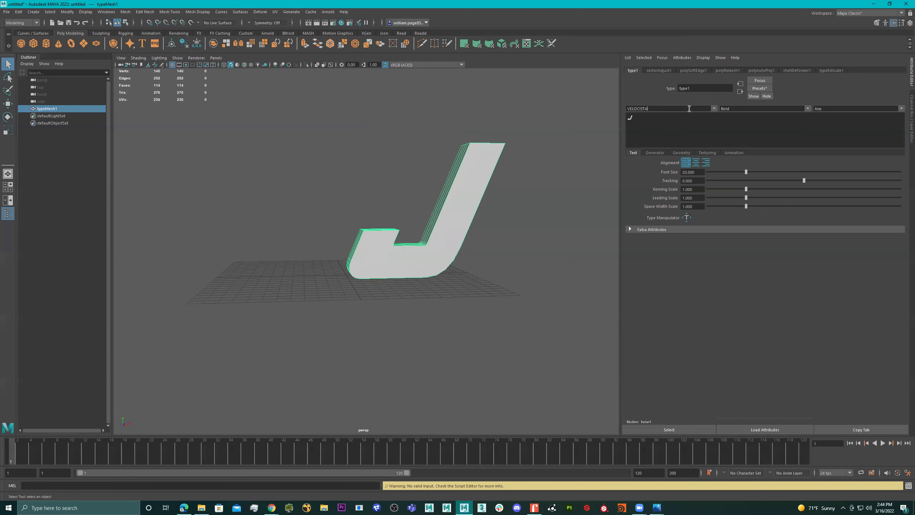
key(Down)
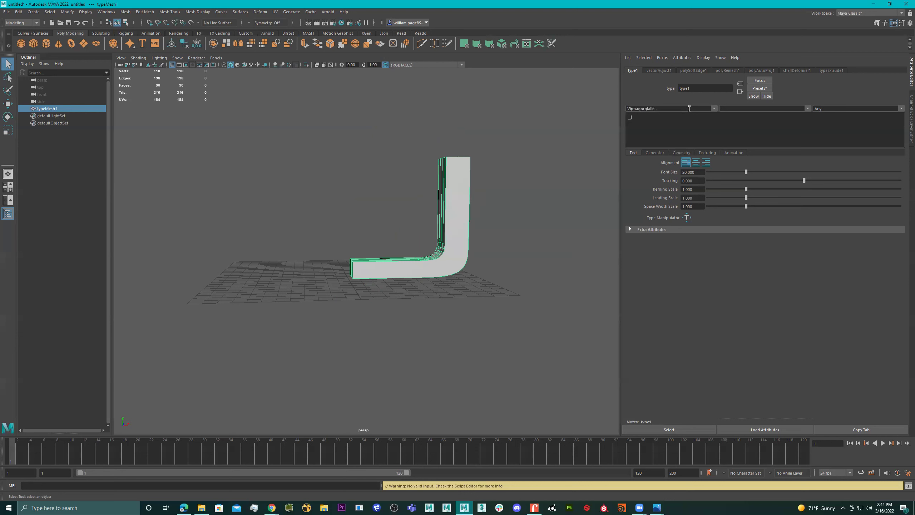
key(Down)
key(Down)
key(Down)
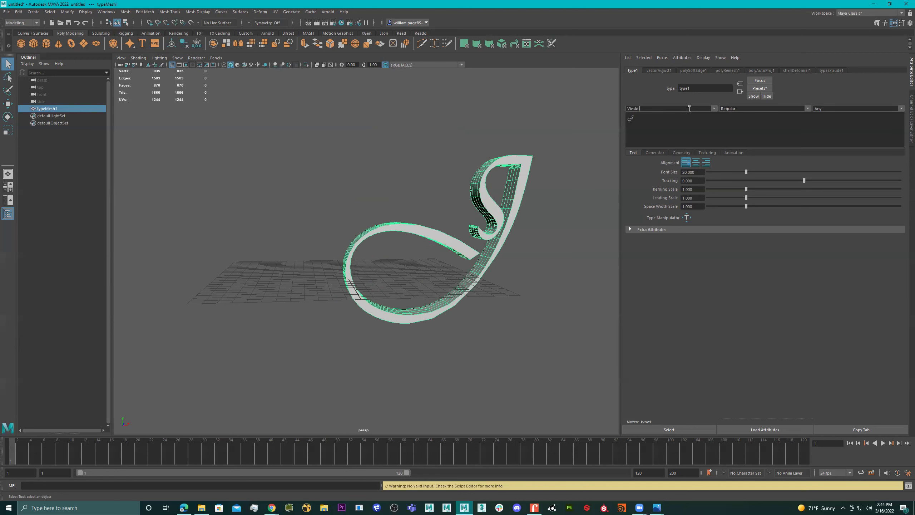
key(Down)
key(Down)
key(Down)
key(Down)
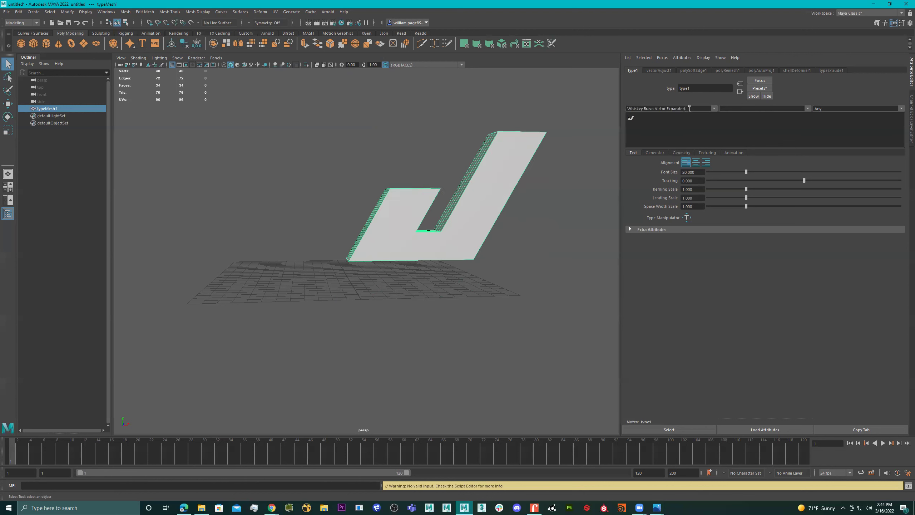
key(Down)
key(Down)
key(Down)
key(Down)
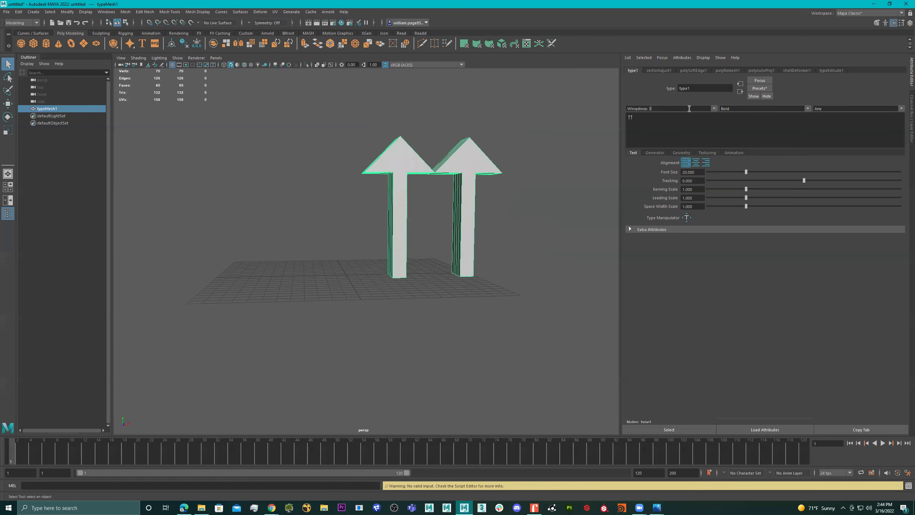
key(Up)
key(Down)
key(Down)
key(Down)
key(Down)
key(Down)
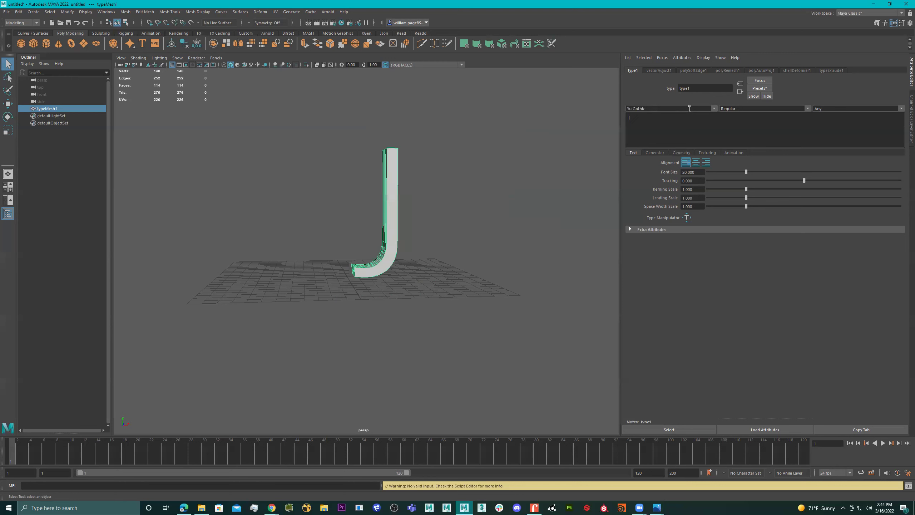
key(Down)
key(Down)
key(Down)
key(Down)
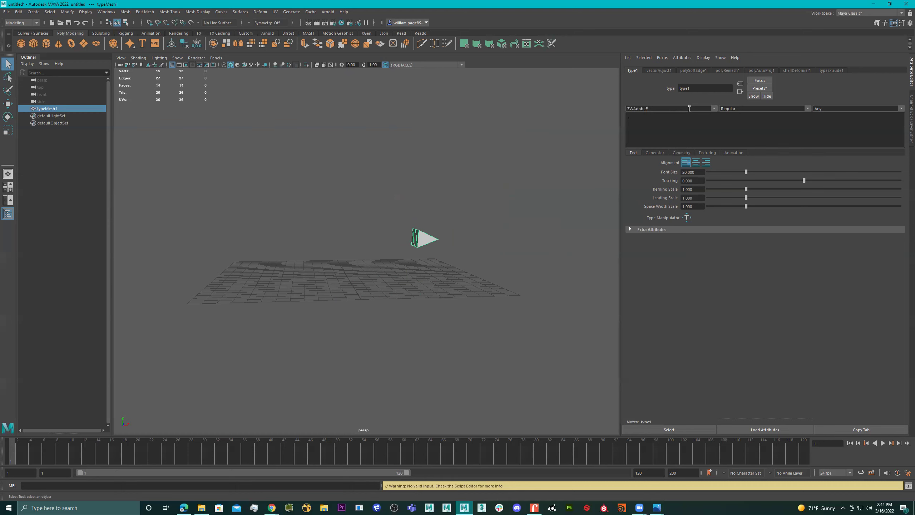
Set the letter J to Xenogears, the first font in the list
click(715, 108)
drag(776, 175, 772, 107)
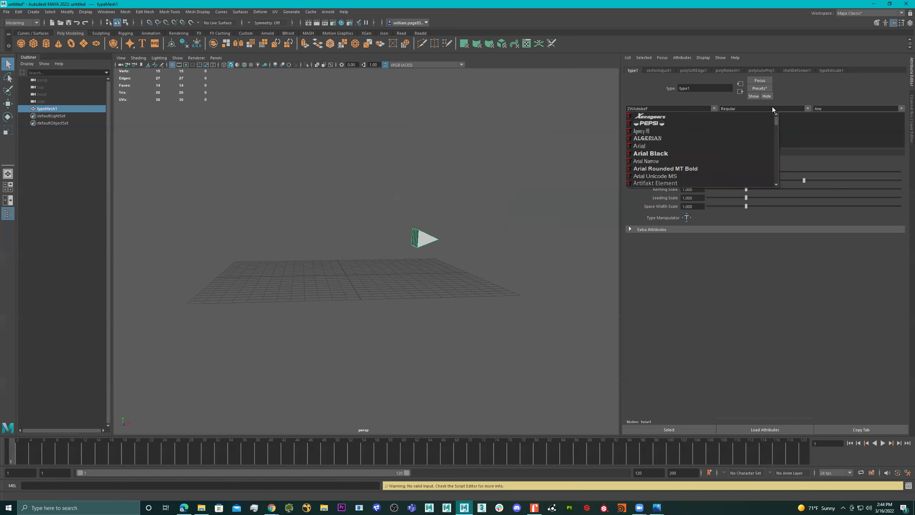
click(695, 116)
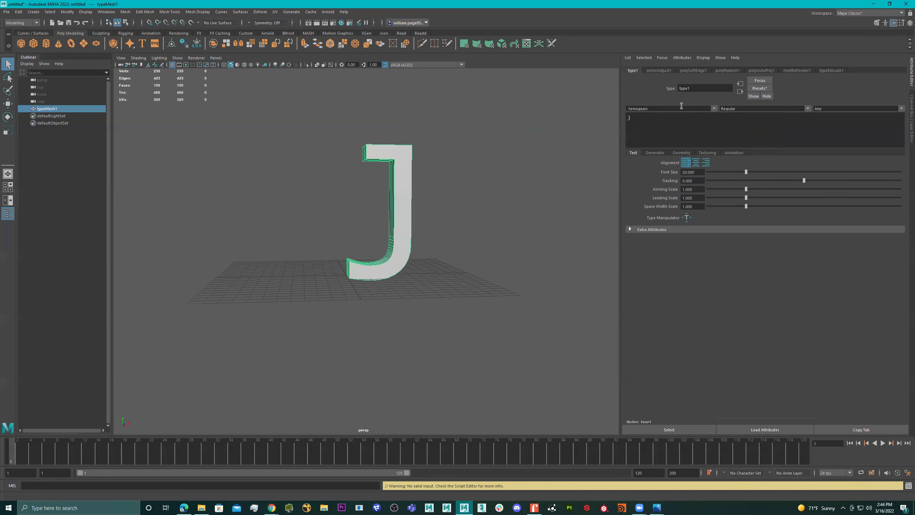
Replace the font with Arial Black and step the letter J through the following fonts to Bodoni MT Black
key(BackSpace)
key(BackSpace)
key(BackSpace)
key(BackSpace)
key(BackSpace)
key(BackSpace)
key(BackSpace)
key(BackSpace)
key(BackSpace)
text(Arial Black)
key(Down)
key(Down)
key(Down)
key(Down)
key(Down)
key(Down)
key(Down)
key(Down)
key(Down)
key(Down)
key(Down)
key(Down)
key(Down)
key(Down)
key(Down)
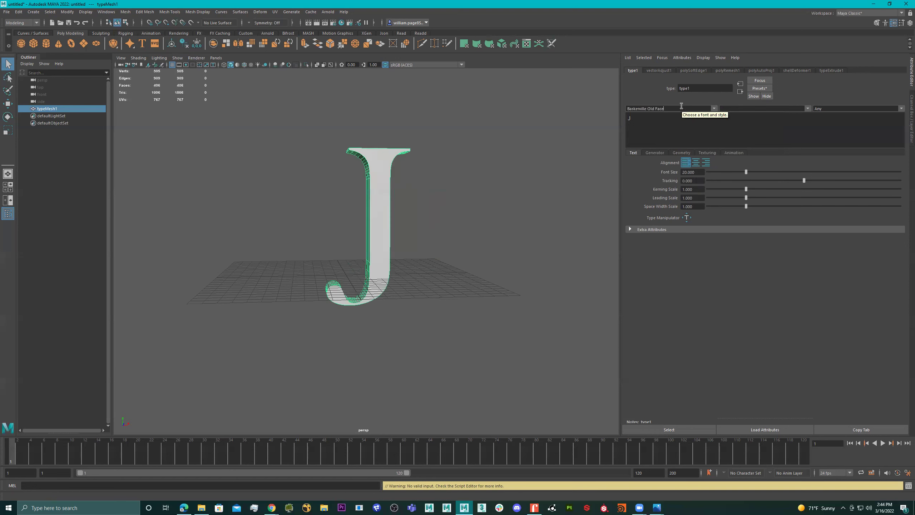
key(Down)
key(Down)
key(Down)
key(Down)
key(Down)
key(Down)
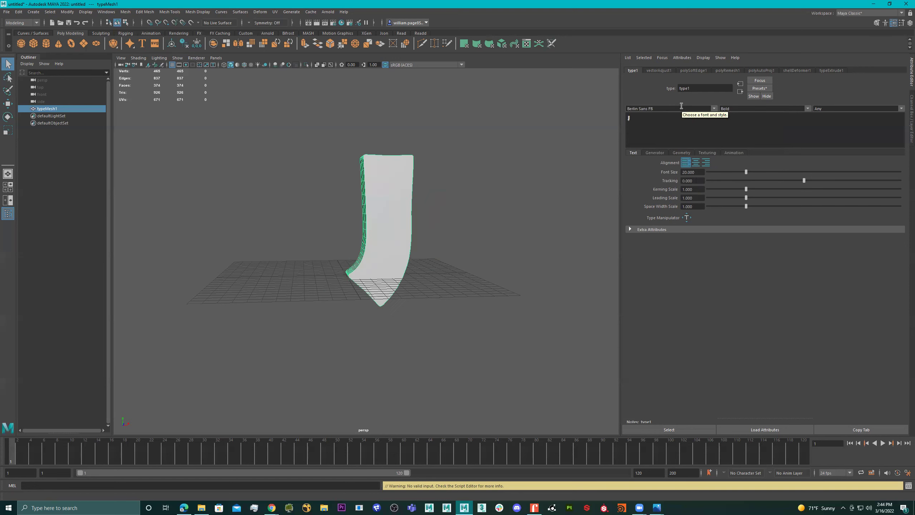
key(Down)
key(Up)
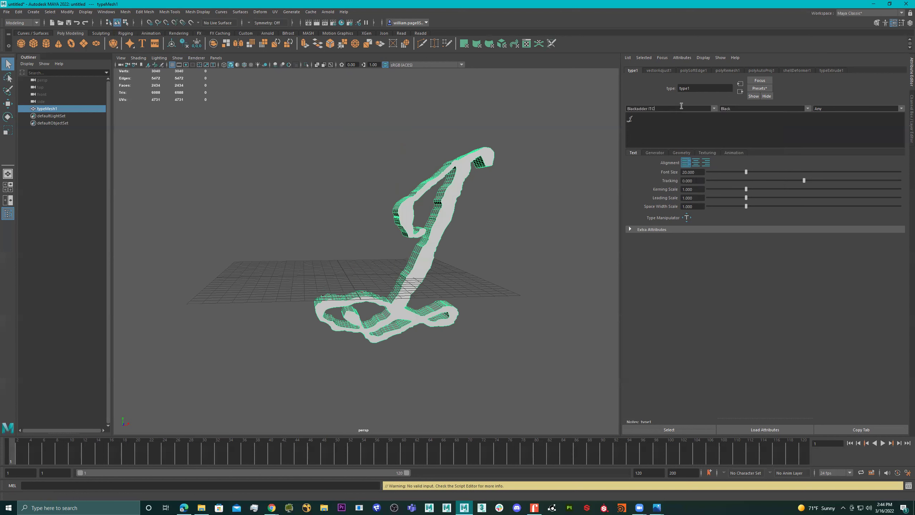
key(Down)
key(Down)
key(Down)
key(Down)
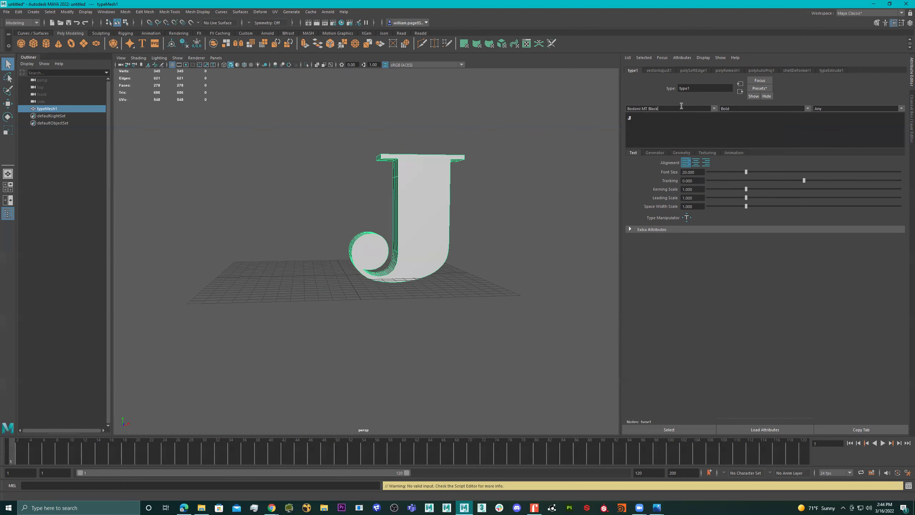
Try the letter J in successive fonts after Bodoni MT Black, through Casino 3D Filled Marquee
key(Down)
key(Down)
key(Down)
key(Down)
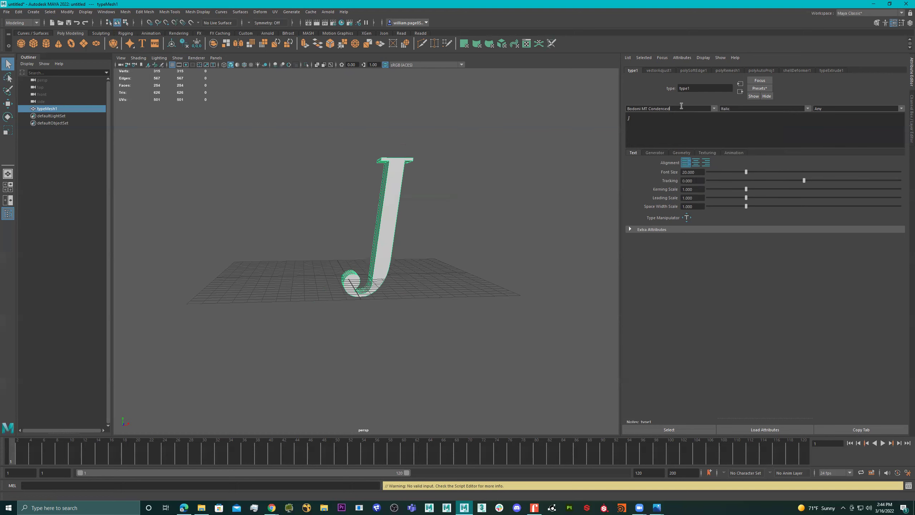
key(Down)
key(Down)
key(Down)
key(Down)
key(Down)
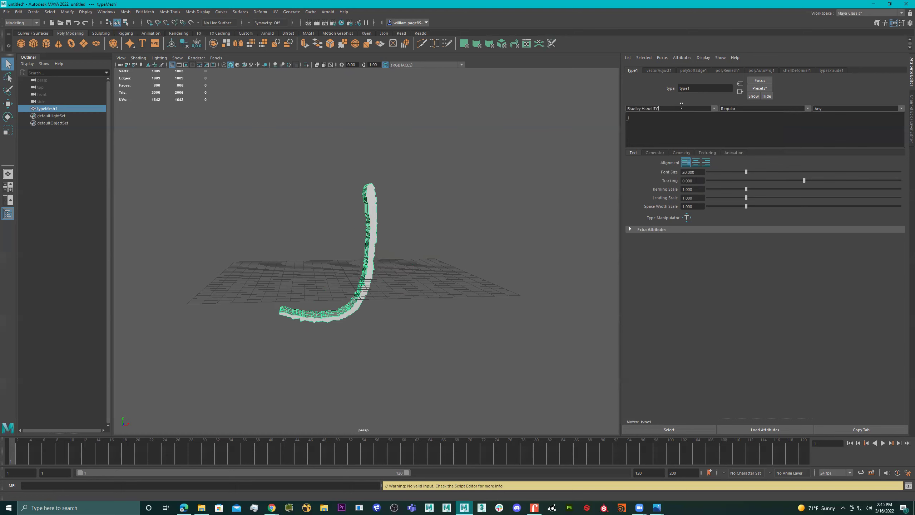
key(Down)
key(Down)
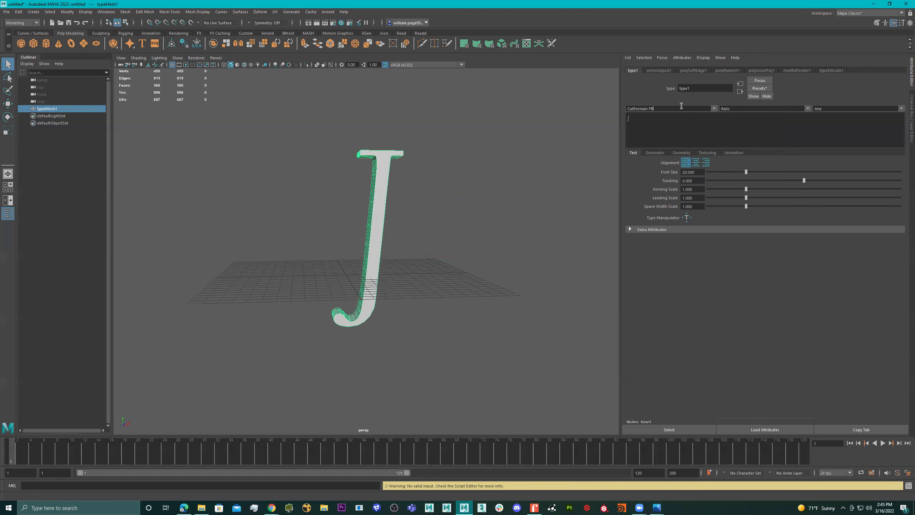
key(Up)
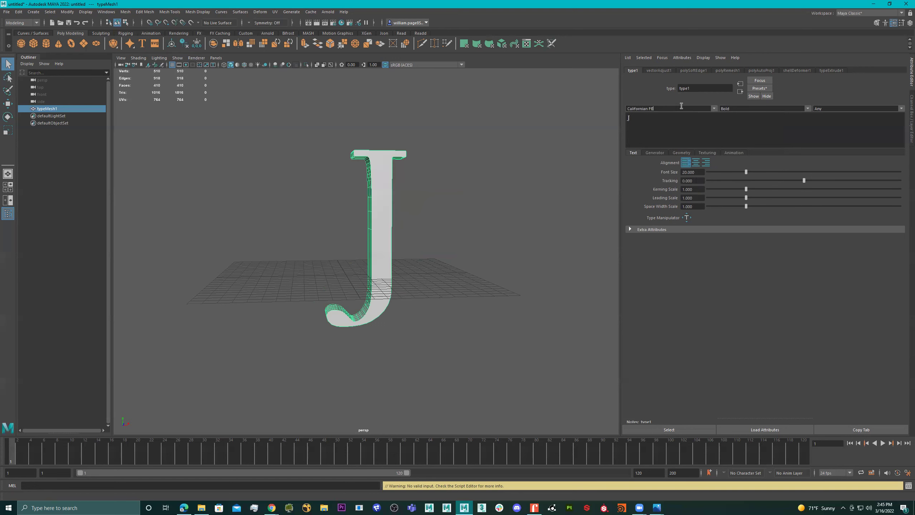
key(Up)
key(Down)
key(Down)
key(Down)
key(Down)
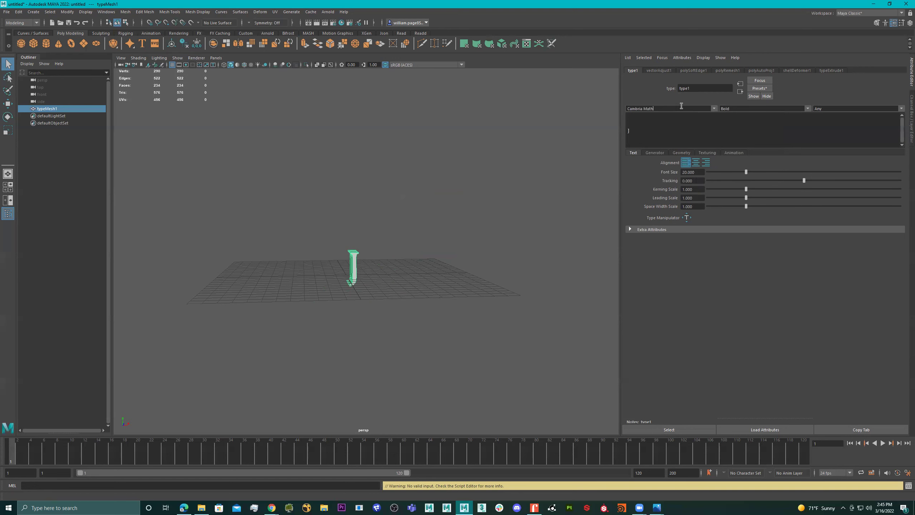
key(Down)
key(Down)
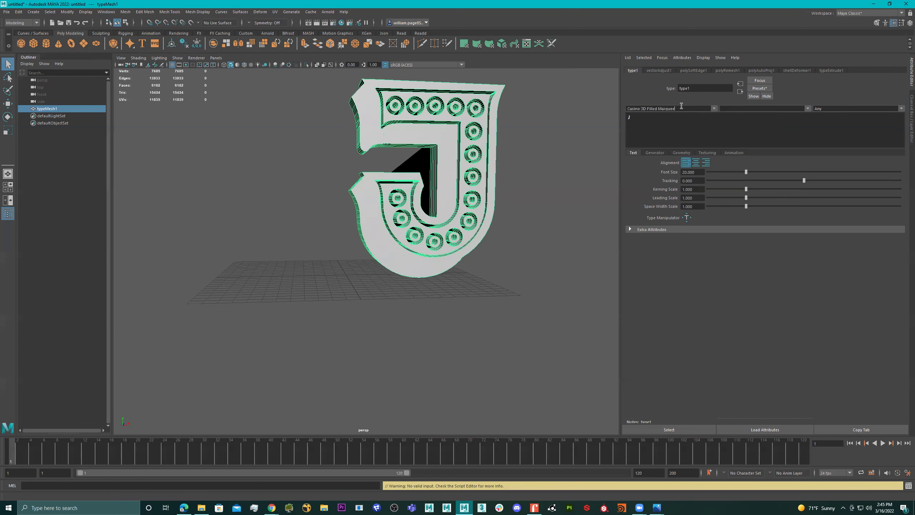
Try the letter J in the fonts after Casino 3D Filled Marquee, through Curlz MT
key(Down)
key(Down)
key(Down)
key(Down)
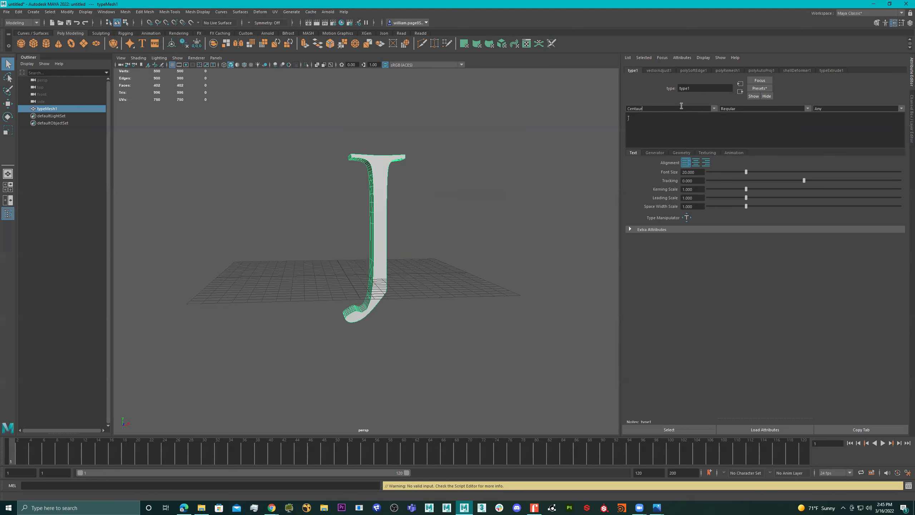
key(Down)
key(Down)
key(Down)
key(Down)
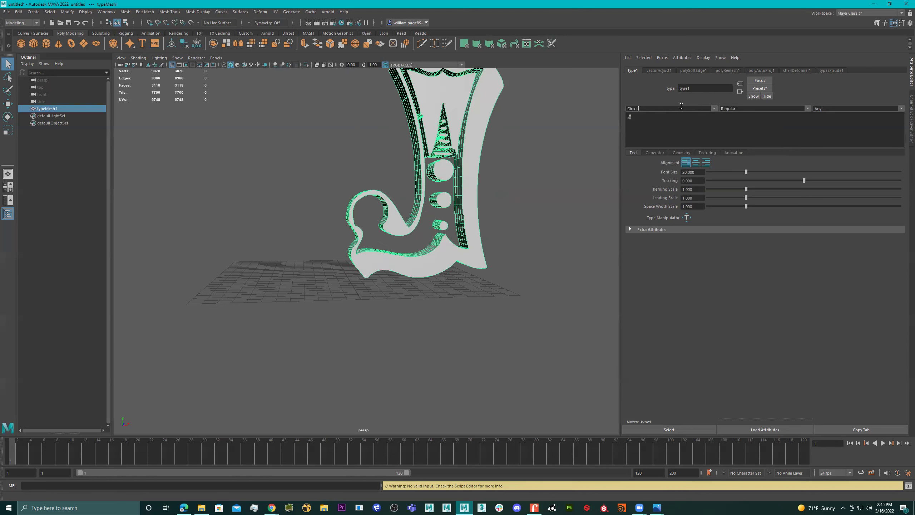
key(Down)
key(Down)
key(Down)
key(Down)
key(Down)
key(Down)
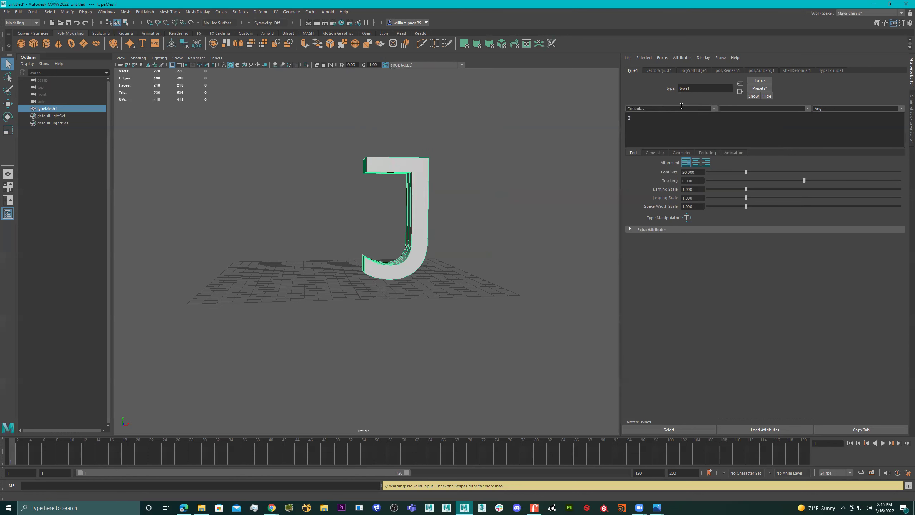
key(Down)
key(Down)
key(Down)
key(Down)
key(Down)
key(Down)
key(Down)
key(Up)
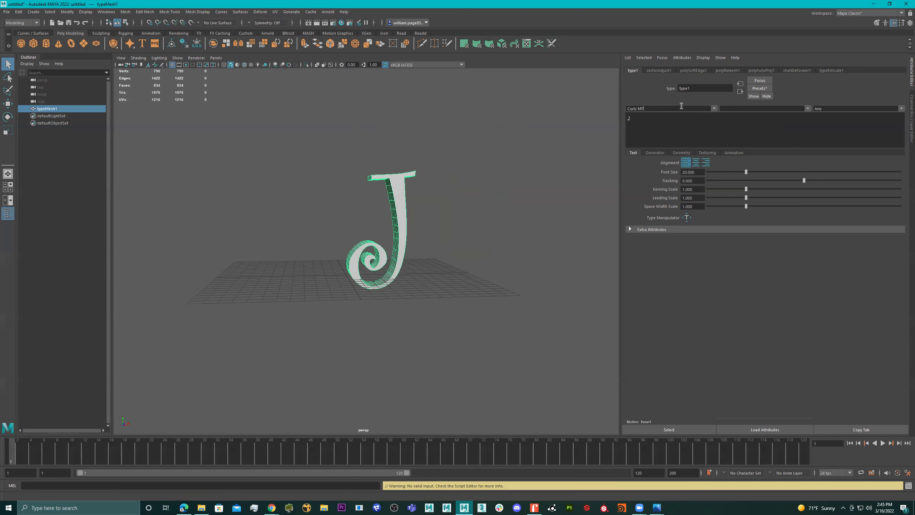
Try the fonts after Curlz MT, including Elephant, and set the letter J to Engravers MT
key(Down)
key(Down)
key(Down)
key(Down)
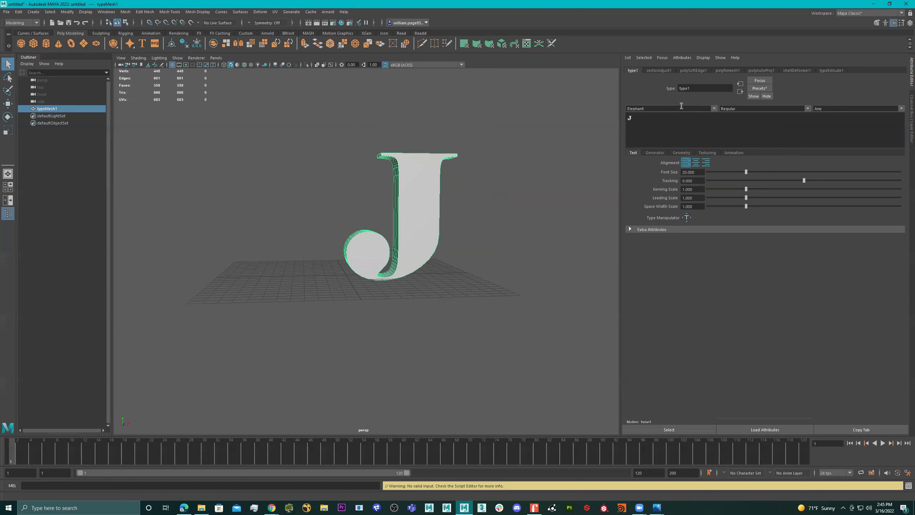
key(Down)
key(Up)
key(Down)
key(Down)
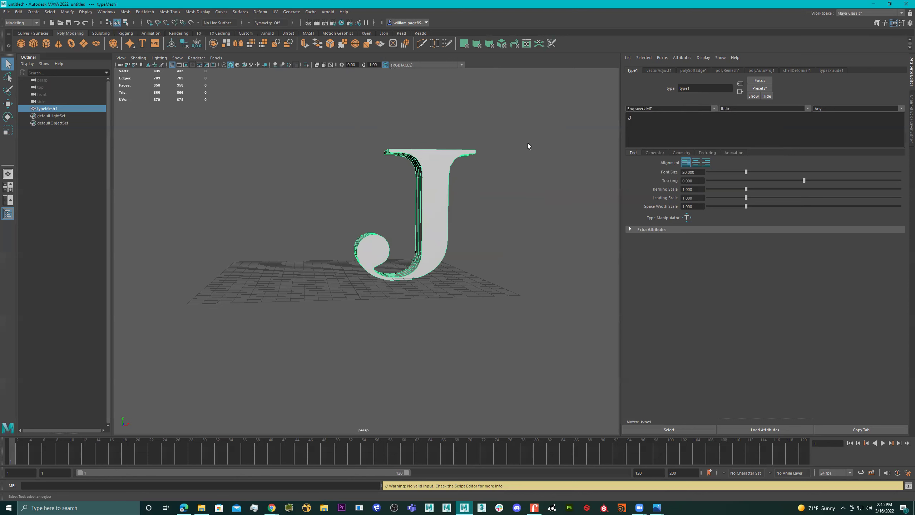
Compare the J mesh with the Cruzcampo letter C reference image in Photos, examining the profile of the C's sides up close
alt+drag(475, 177, 399, 216)
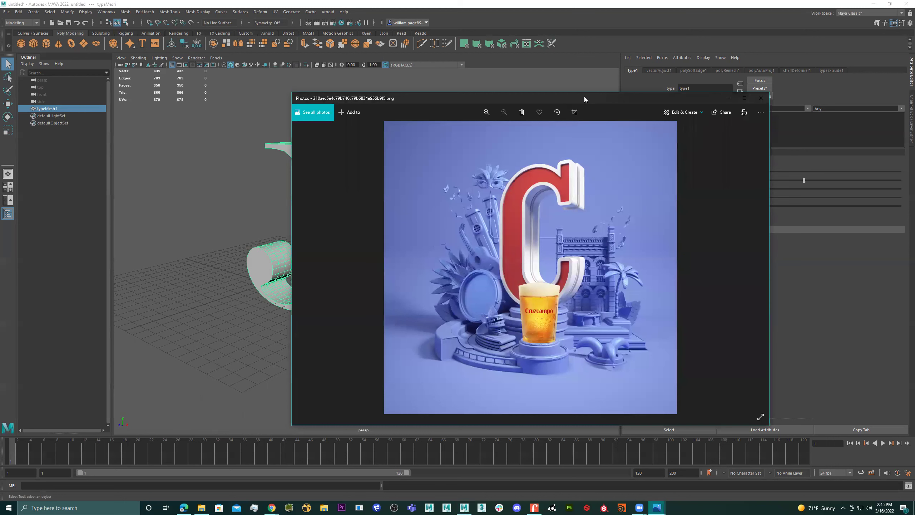
key(alt+F4)
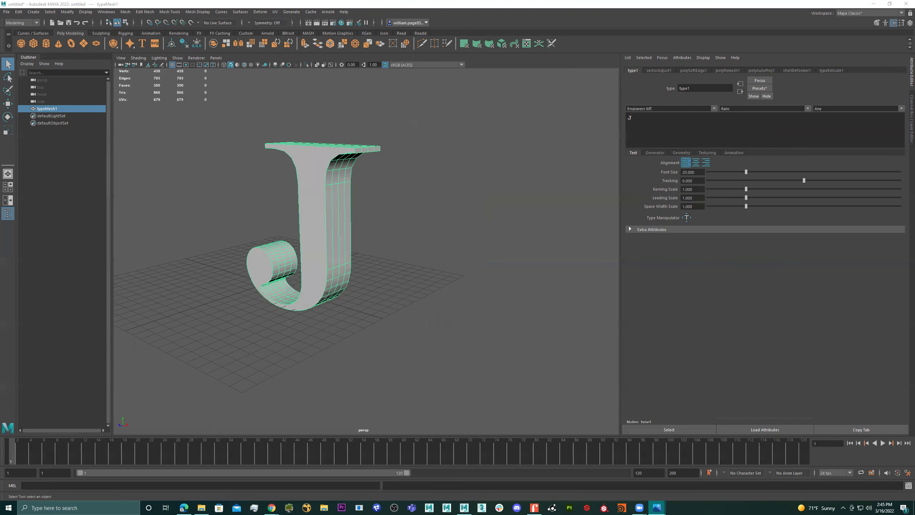
alt+drag(396, 179, 425, 238)
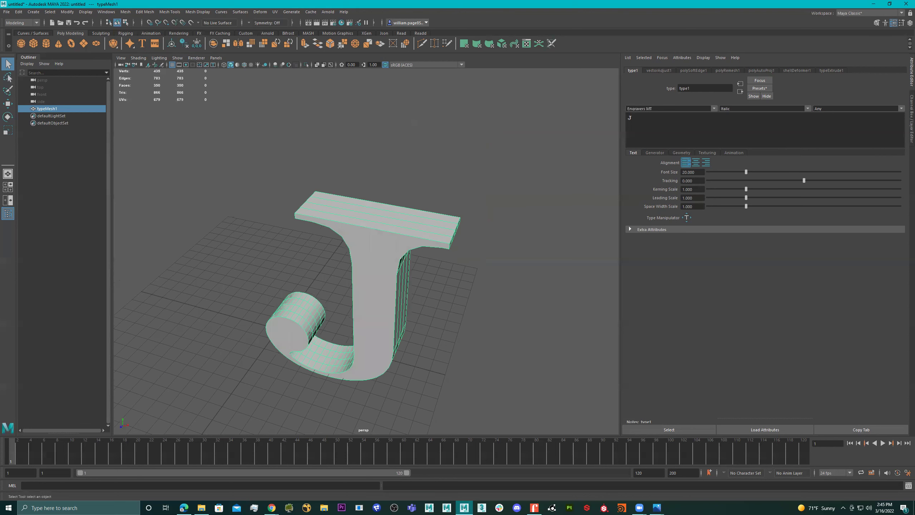
key(alt+Tab)
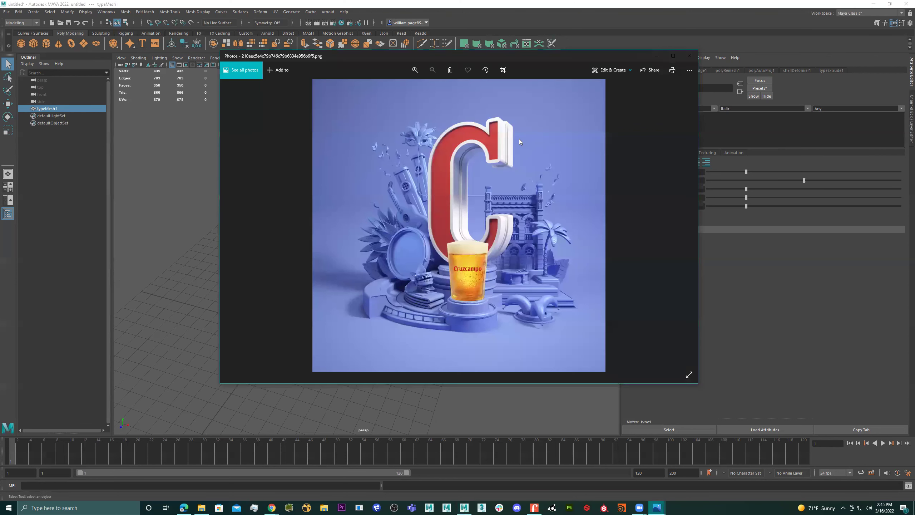
scroll(519, 138, up, 3)
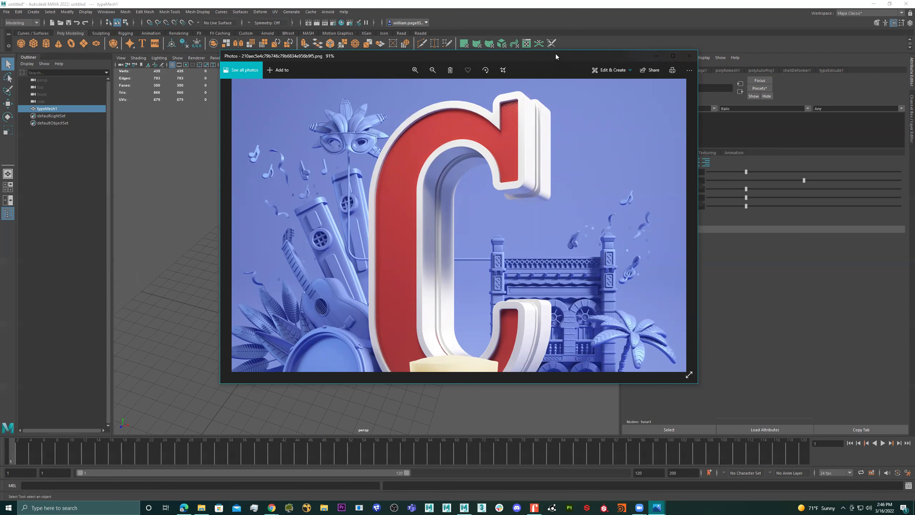
click(656, 56)
mouse_move(493, 176)
alt+mouse_down()
mouse_move(471, 186)
mouse_move(487, 183)
alt+mouse_up()
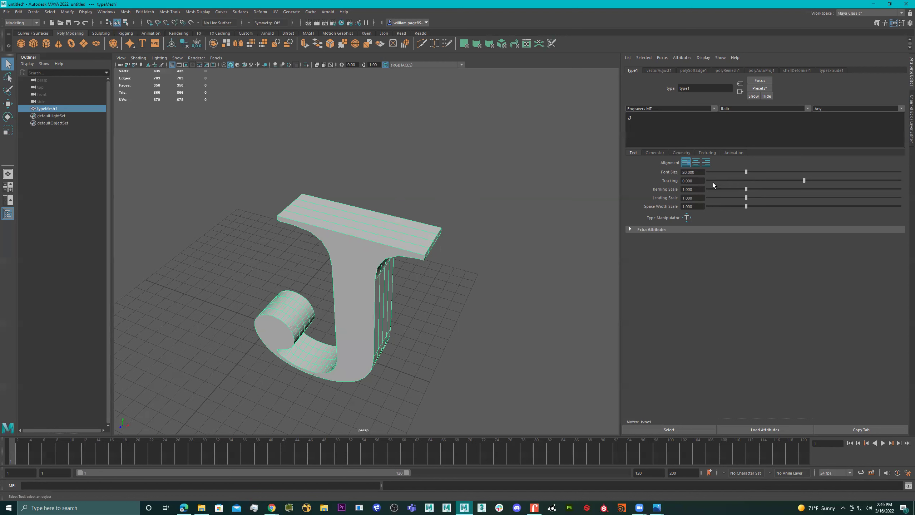
Raise the curve resolution in the type mesh's geometry settings to 22
click(658, 151)
click(679, 151)
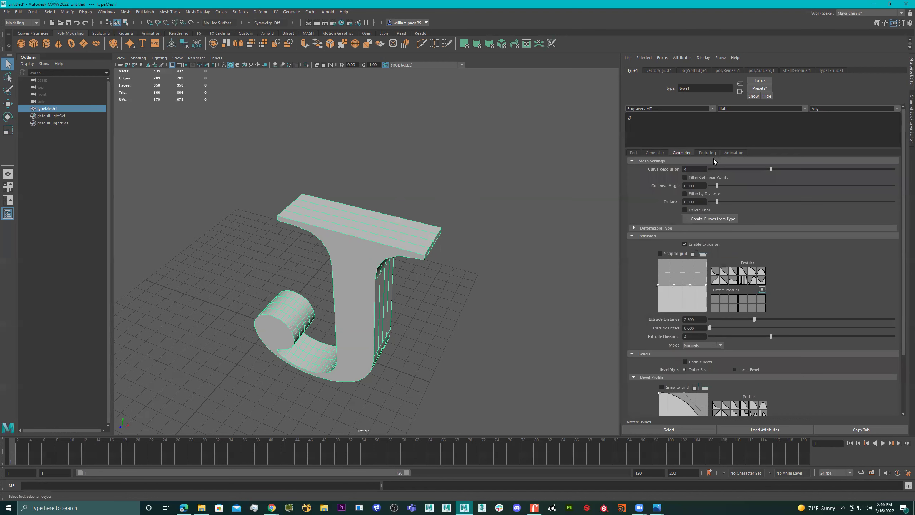
key(ctrl+z)
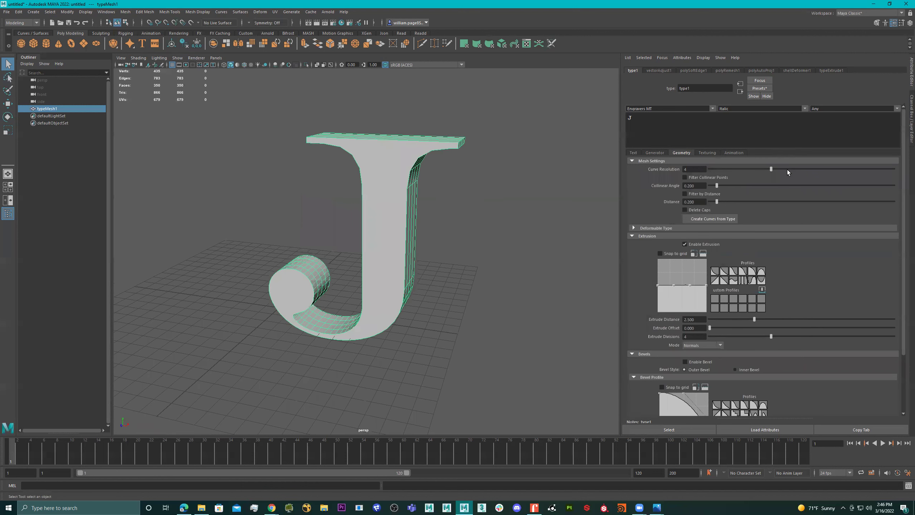
drag(781, 169, 892, 177)
double_click(693, 169)
text(20)
key(Return)
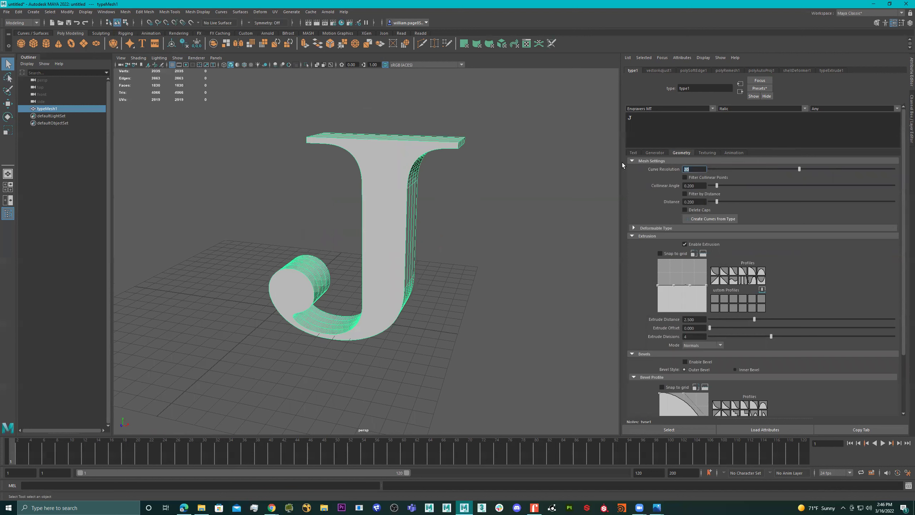
alt+drag(373, 172, 393, 173)
drag(783, 169, 807, 176)
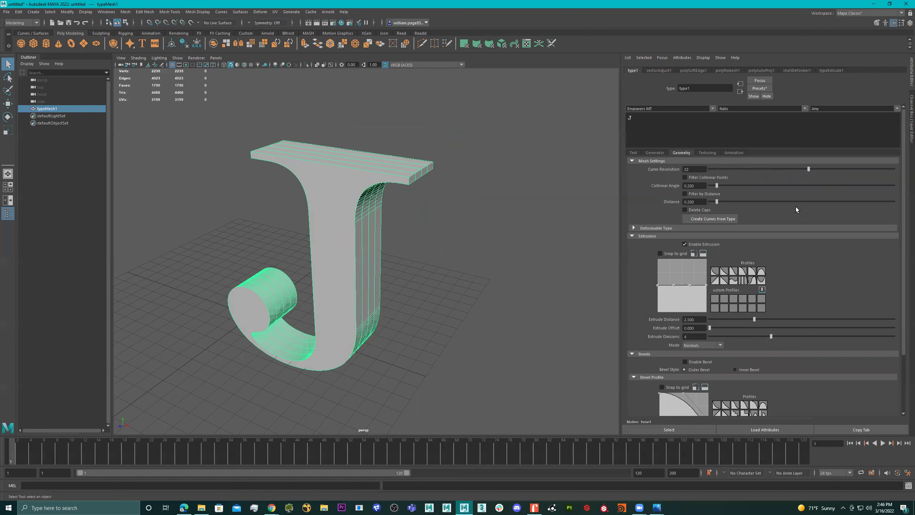
Set the letter J's extrude divisions to 7 and check how the side faces are divided
alt+drag(546, 214, 482, 221)
alt+drag(415, 180, 365, 176)
alt+drag(363, 171, 381, 208)
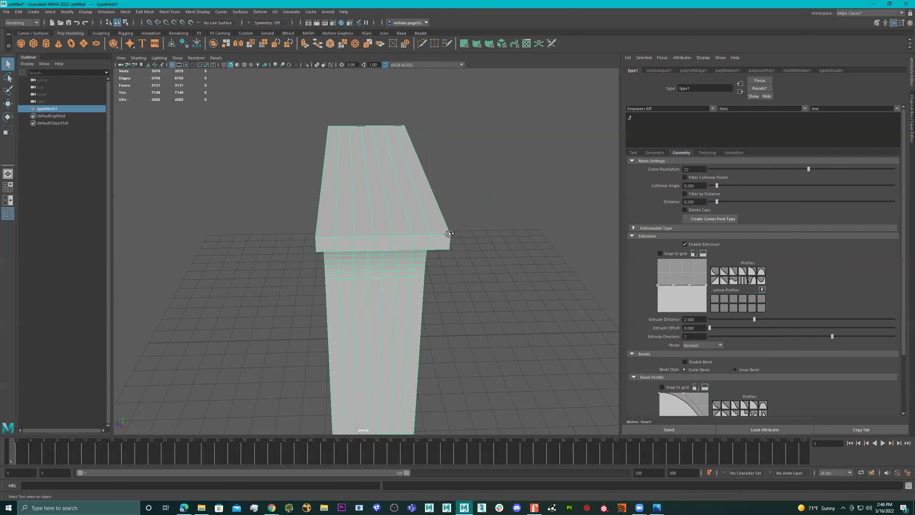
alt+drag(449, 234, 448, 233)
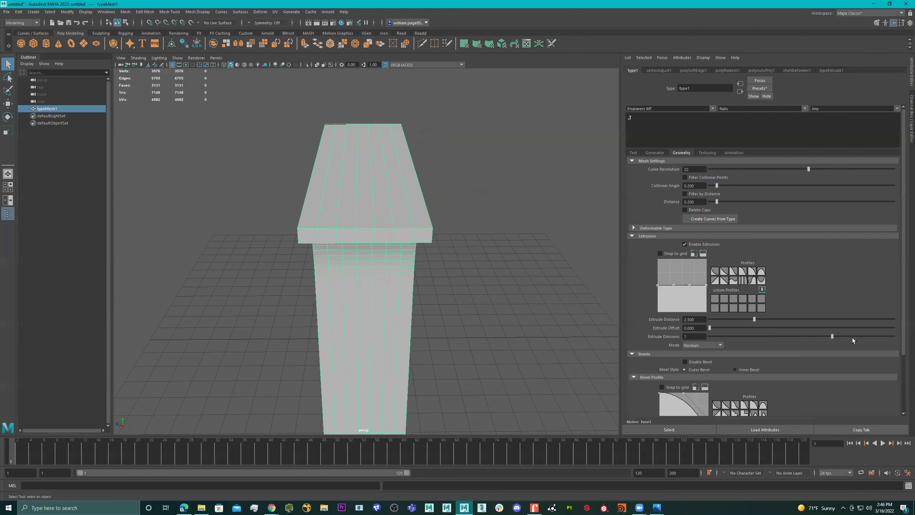
Select the loop of middle faces running around the side of the letter J
right_drag(361, 218, 363, 222)
click(364, 222)
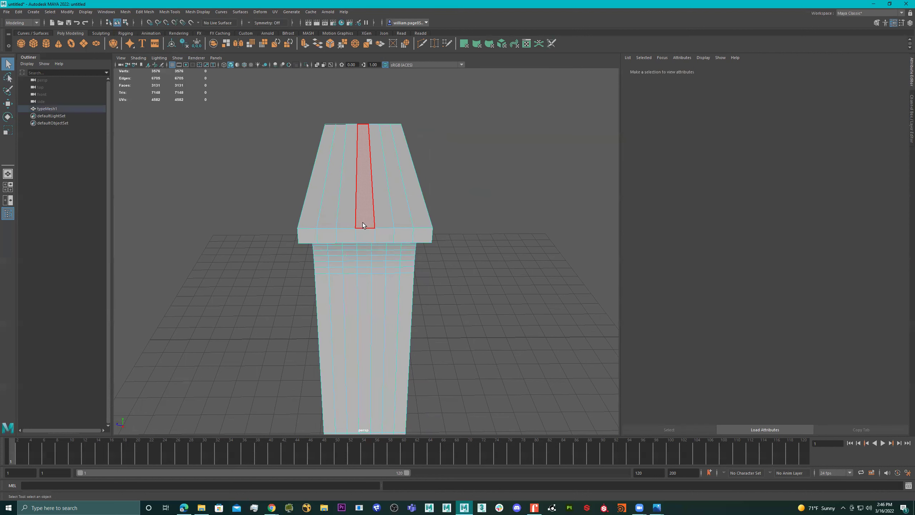
alt+middle_drag(381, 229, 391, 304)
alt+right_drag(383, 251, 392, 249)
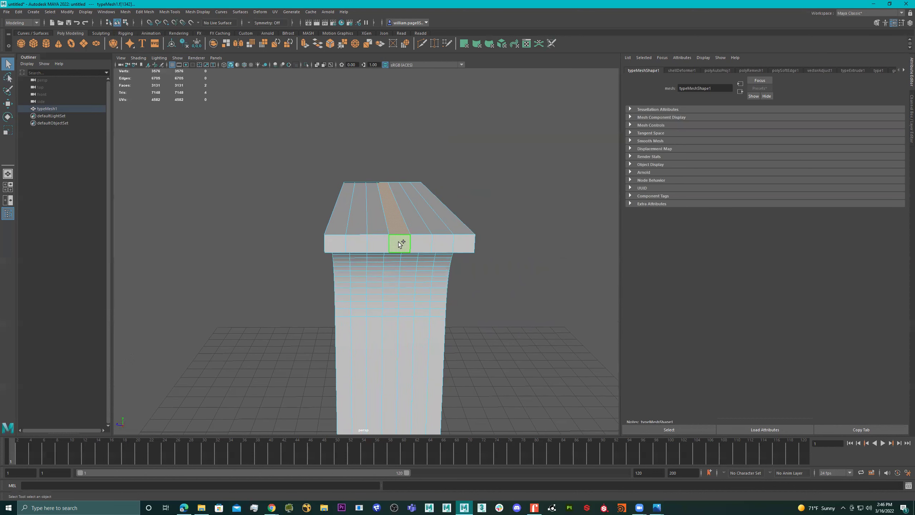
alt+right_drag(518, 256, 476, 265)
mouse_move(476, 265)
alt+mouse_down()
mouse_move(557, 271)
mouse_move(482, 251)
alt+mouse_up()
Check the face loop in wireframe and grow the selection by one face loop on each side
key(4)
alt+drag(527, 278, 510, 217)
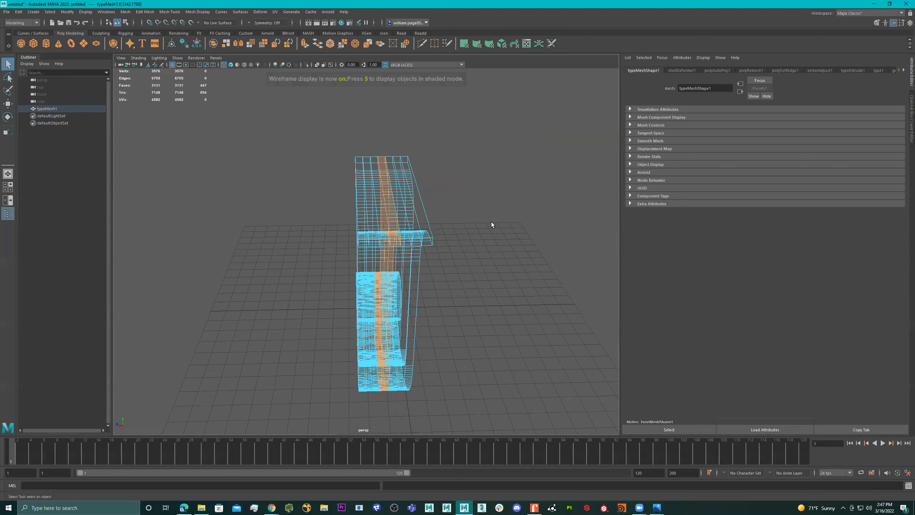
alt+drag(429, 174, 479, 185)
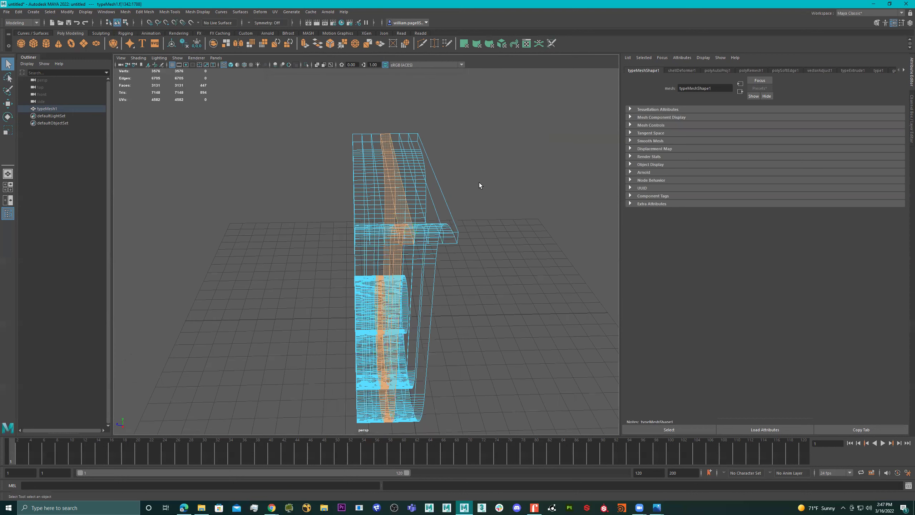
key(shift+period)
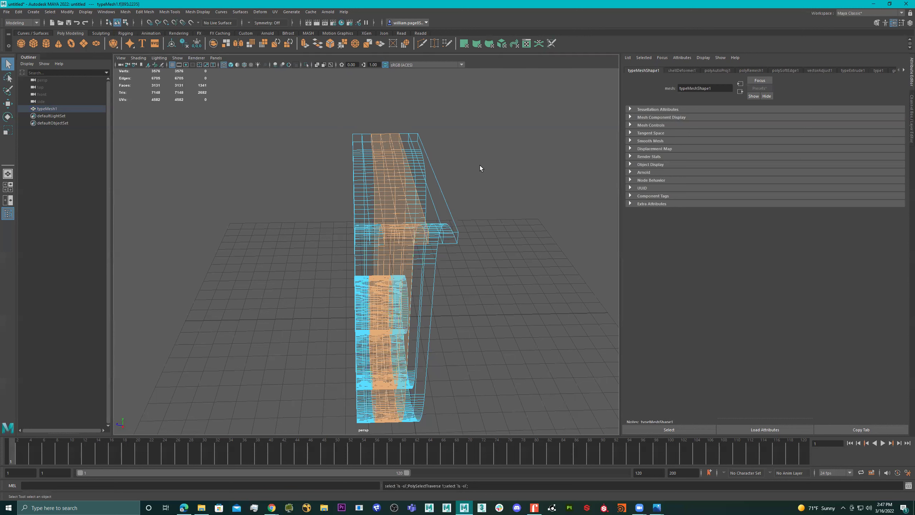
key(5)
scroll(489, 210, down, 2)
alt+drag(489, 214, 472, 221)
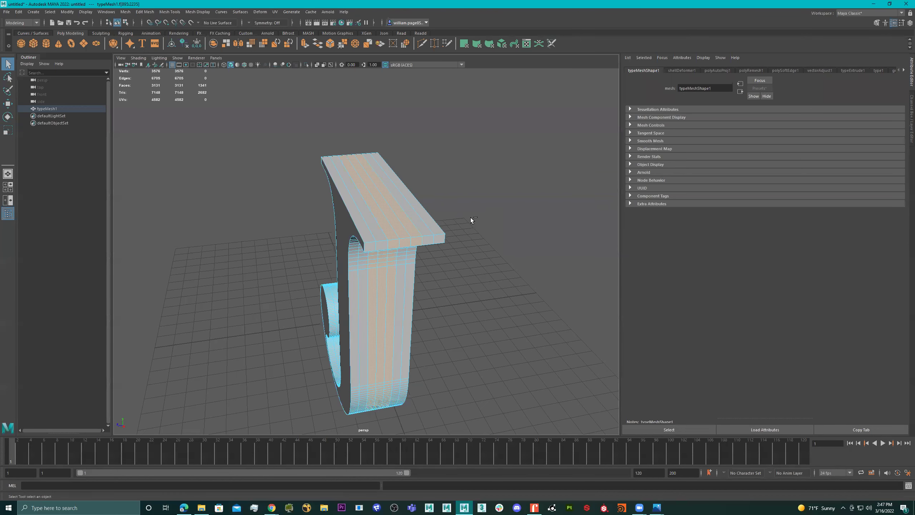
Extrude the three selected middle face loops inward with a thickness of -0.09
key(ctrl+e)
alt+drag(462, 239, 503, 260)
alt+drag(369, 220, 342, 229)
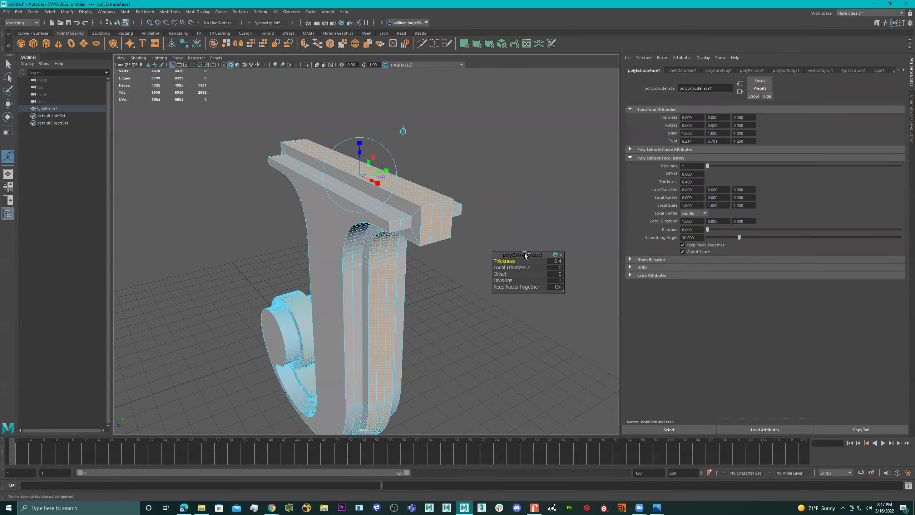
drag(505, 260, 489, 260)
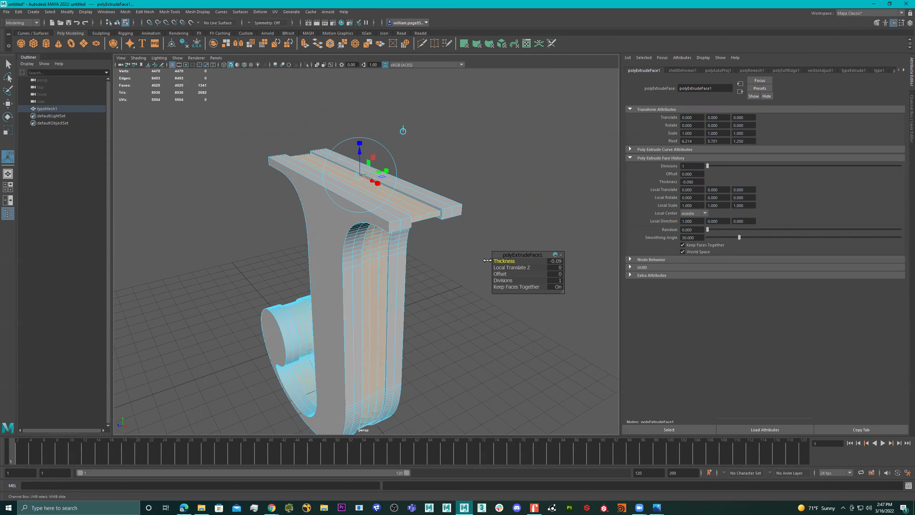
Inspect the recessed channel around the J's side and deepen the extrusion to a thickness of -0.12
alt+drag(424, 250, 337, 238)
scroll(329, 201, up, 5)
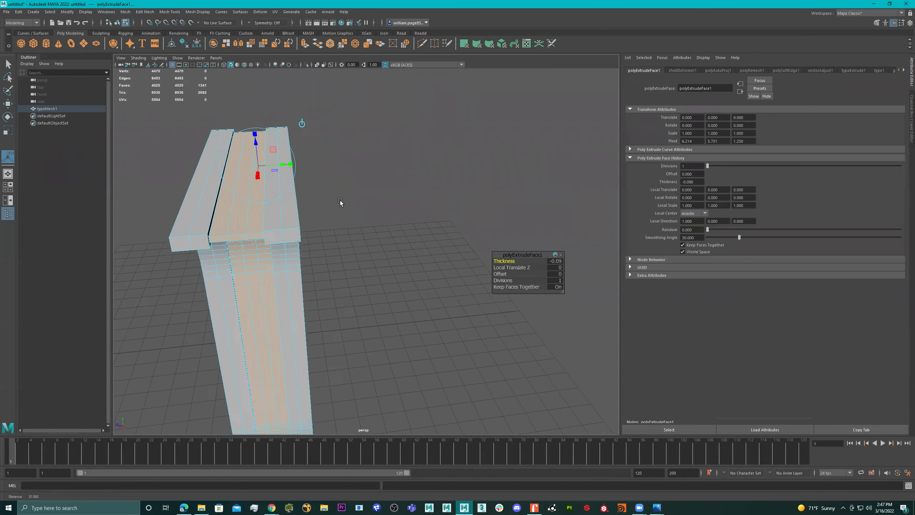
alt+middle_drag(329, 201, 431, 241)
alt+drag(430, 239, 313, 175)
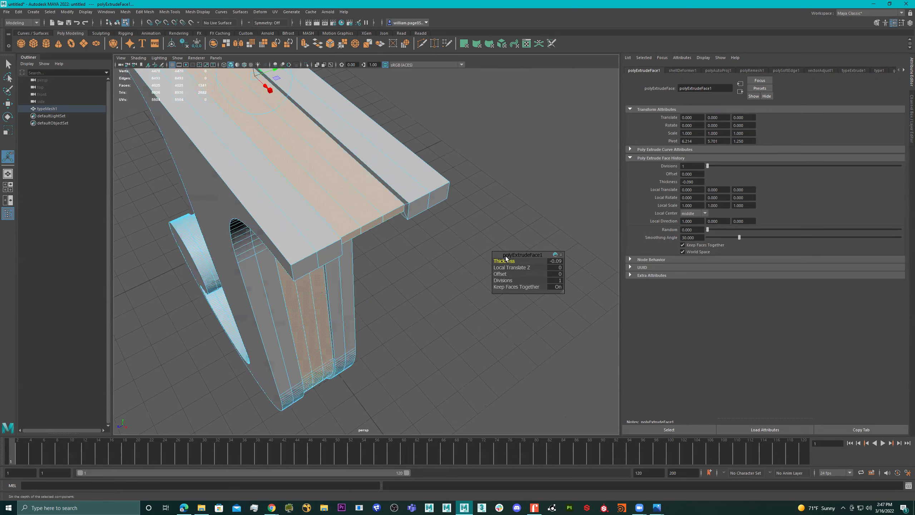
drag(508, 260, 508, 261)
Select the rim edge loop on one side of the J's recessed channel
alt+drag(378, 244, 349, 213)
right_drag(352, 214, 486, 128)
alt+drag(472, 136, 407, 180)
alt+right_drag(407, 181, 514, 158)
alt+middle_drag(513, 158, 451, 221)
alt+right_drag(450, 220, 472, 217)
right_drag(425, 182, 423, 154)
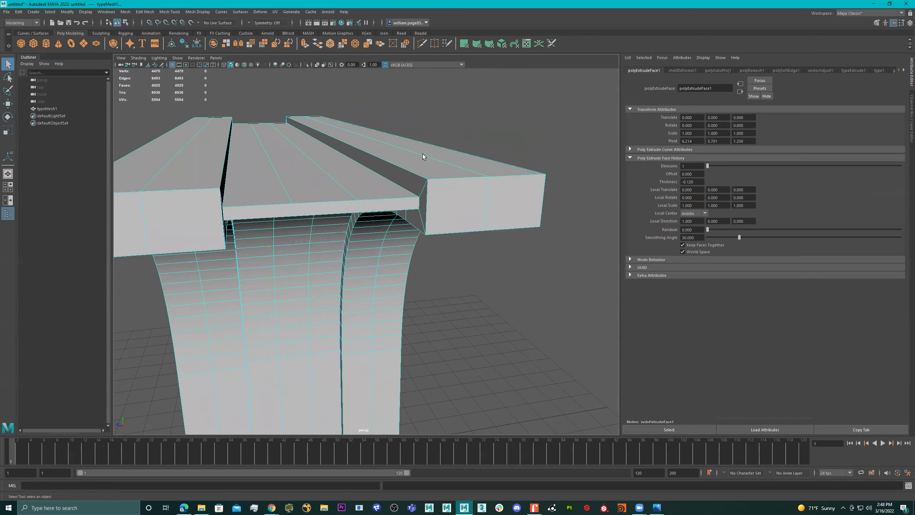
double_click(417, 177)
alt+right_drag(483, 202, 429, 231)
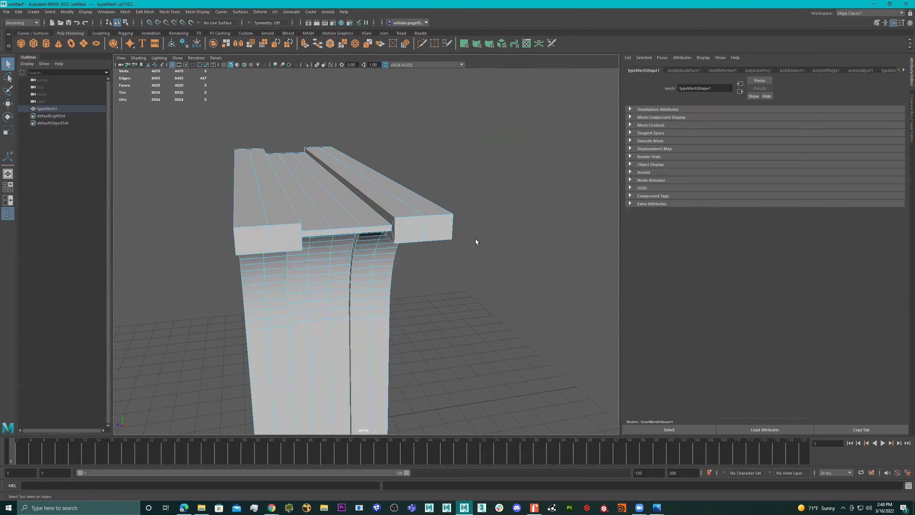
Select the rim and floor edge loops along both sides of the recessed channel
key(4)
mouse_move(520, 233)
alt+mouse_down()
mouse_move(415, 238)
mouse_move(470, 253)
mouse_move(503, 60)
mouse_move(403, 113)
mouse_move(346, 186)
mouse_move(348, 173)
mouse_move(364, 169)
mouse_move(359, 231)
mouse_move(297, 202)
mouse_move(299, 173)
mouse_move(331, 169)
mouse_move(211, 159)
mouse_move(252, 154)
alt+mouse_up()
key(5)
double_click(197, 154)
alt+middle_drag(253, 153, 291, 190)
shift+double_click(241, 183)
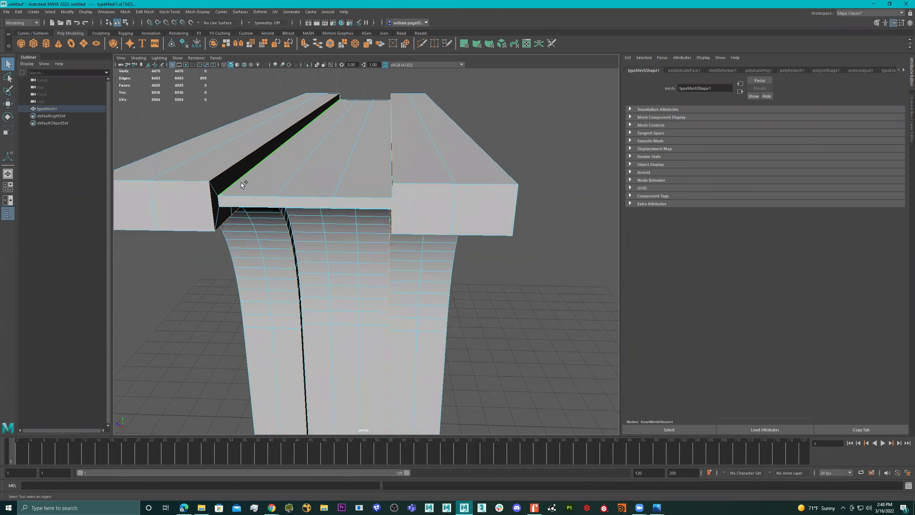
alt+drag(269, 191, 355, 176)
alt+middle_drag(355, 176, 286, 229)
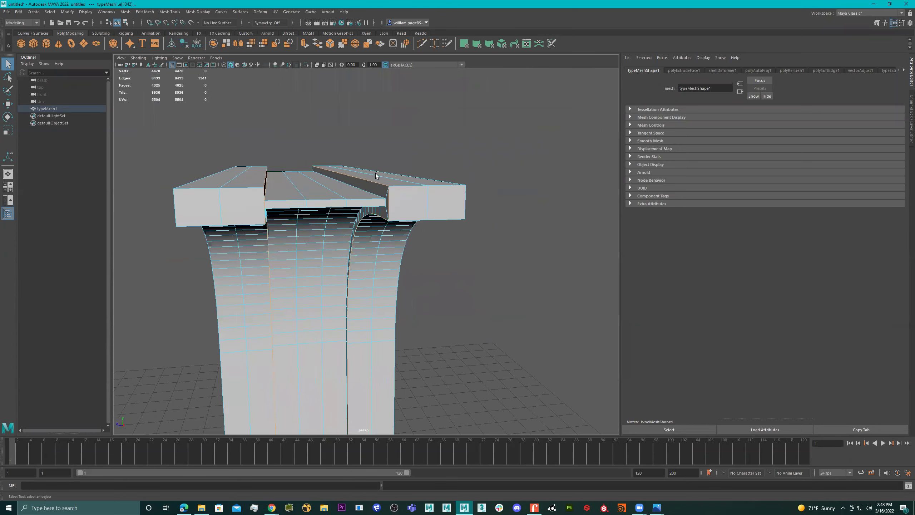
scroll(378, 186, up, 1)
alt+drag(373, 185, 428, 155)
Bevel the selected channel edge loops with a fraction of 0.45 and 4 segments
shift+right_drag(428, 156, 461, 156)
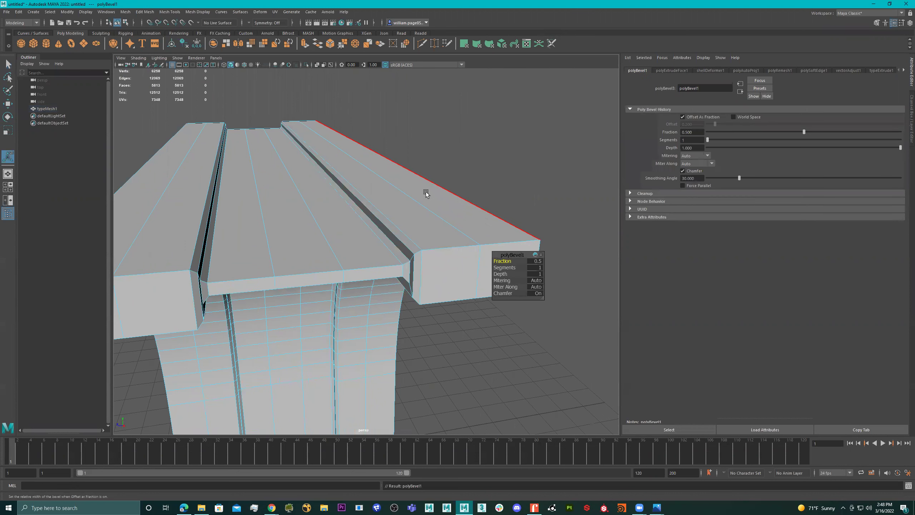
mouse_move(387, 168)
alt+mouse_down()
mouse_move(399, 168)
mouse_move(381, 166)
alt+mouse_up()
alt+right_drag(380, 166, 415, 169)
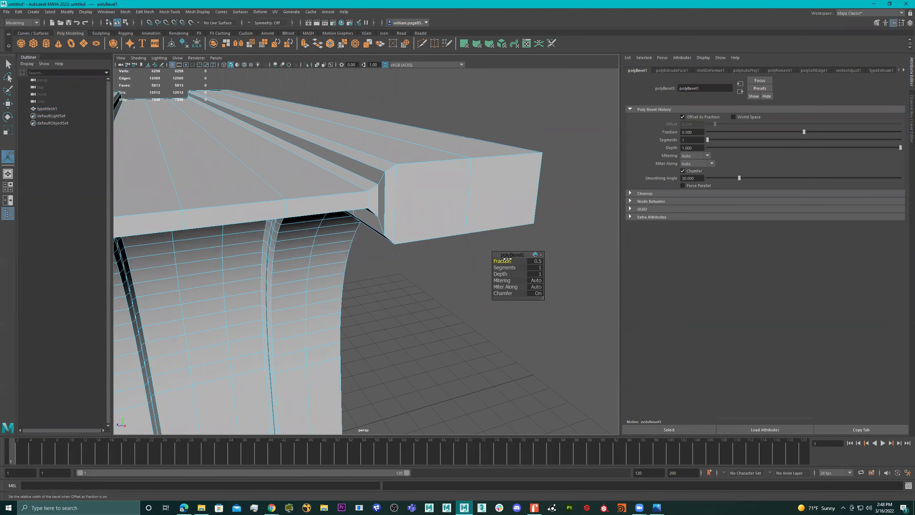
drag(503, 260, 501, 263)
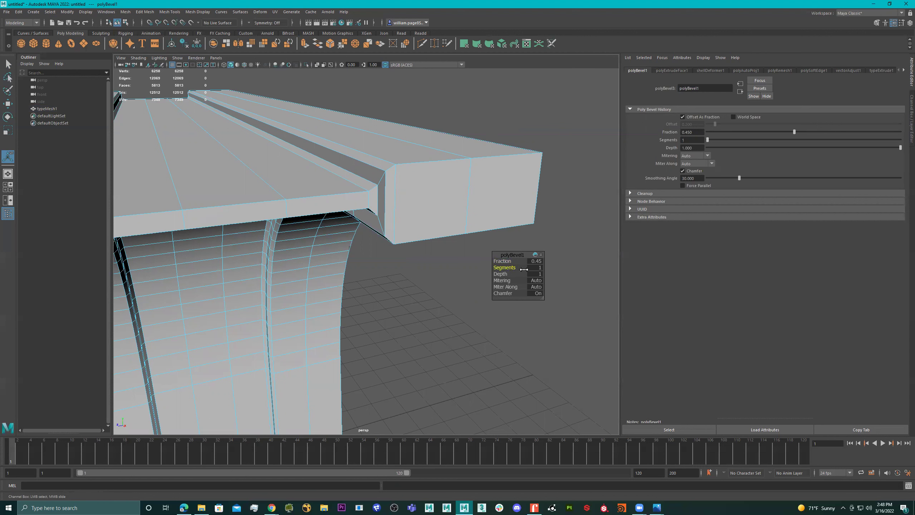
drag(387, 151, 387, 150)
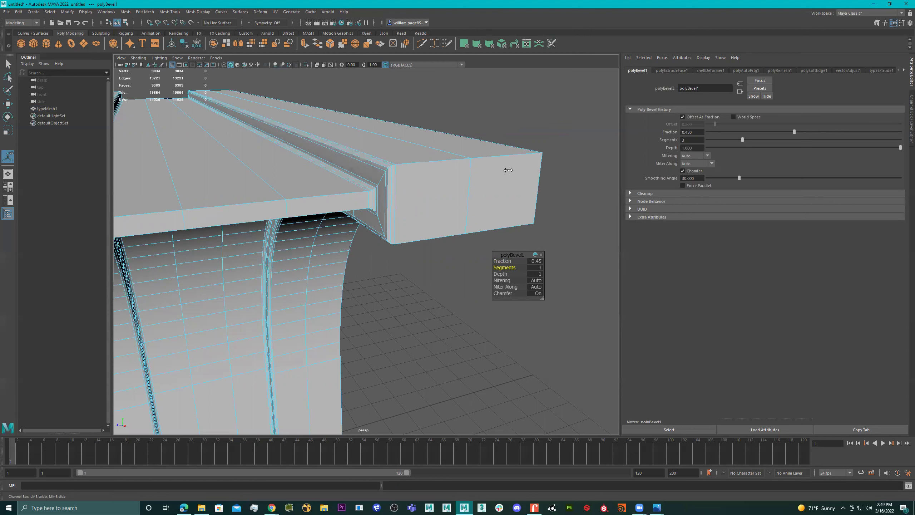
Examine the beveled channel edges around the J's stem, top bar and curl, and return to object mode
alt+drag(203, 120, 313, 194)
scroll(401, 204, down, 5)
alt+middle_drag(312, 195, 350, 157)
alt+drag(351, 157, 363, 196)
scroll(351, 170, up, 5)
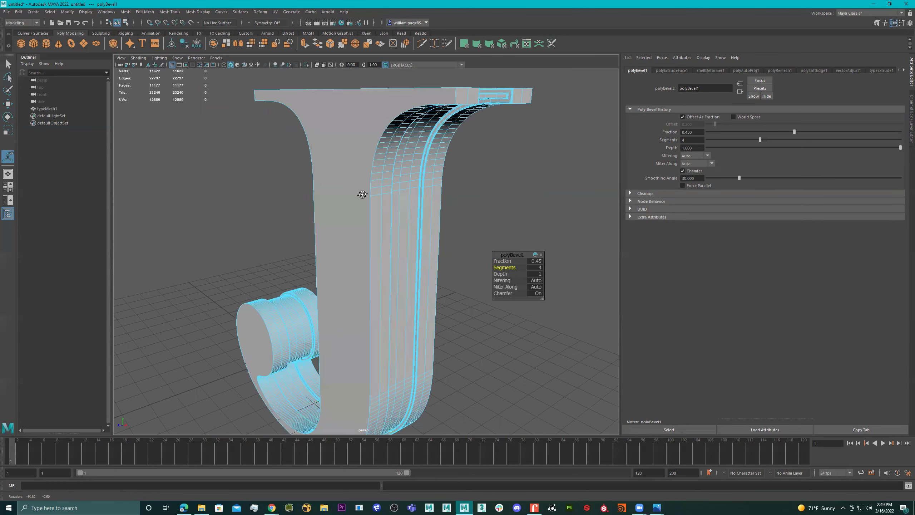
alt+middle_drag(363, 196, 343, 257)
alt+drag(343, 257, 310, 256)
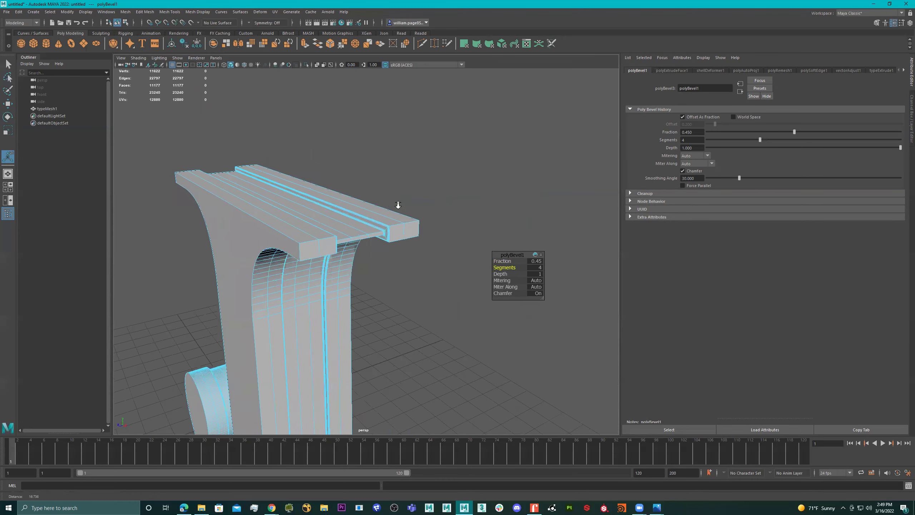
scroll(382, 202, up, 4)
right_click(381, 204)
right_drag(382, 205, 507, 136)
alt+drag(508, 135, 407, 131)
right_click(384, 164)
click(384, 144)
click(387, 189)
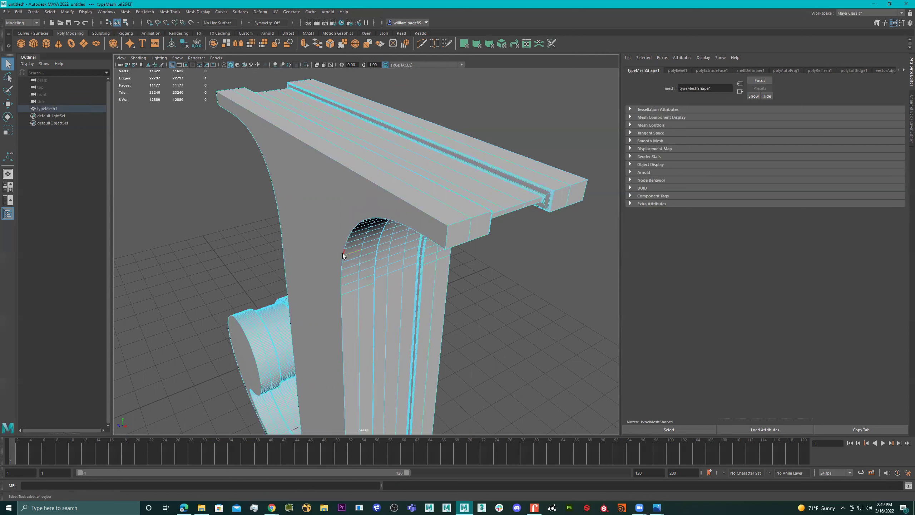
click(343, 315)
Select the J's large front and back faces and start an Extrude on them
alt+drag(387, 264, 325, 184)
right_drag(325, 183, 325, 201)
click(329, 189)
alt+drag(367, 228, 440, 212)
shift+click(355, 164)
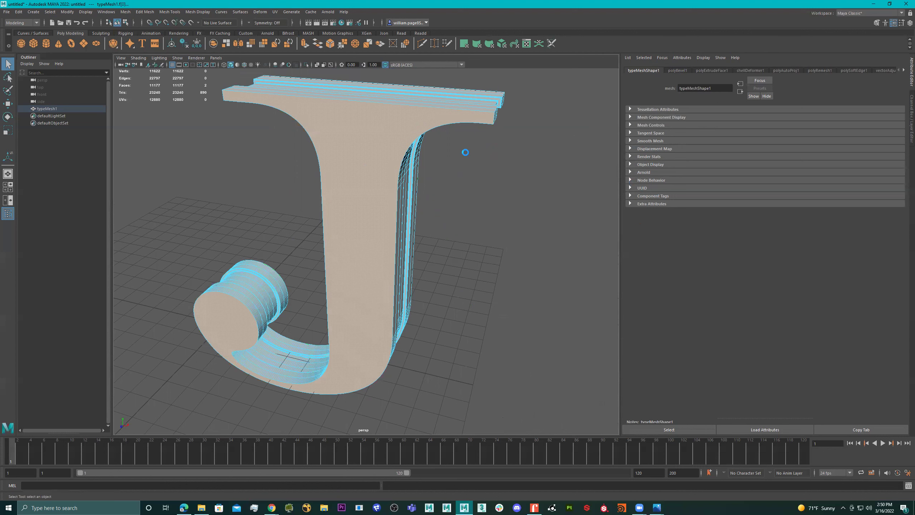
key(ctrl+e)
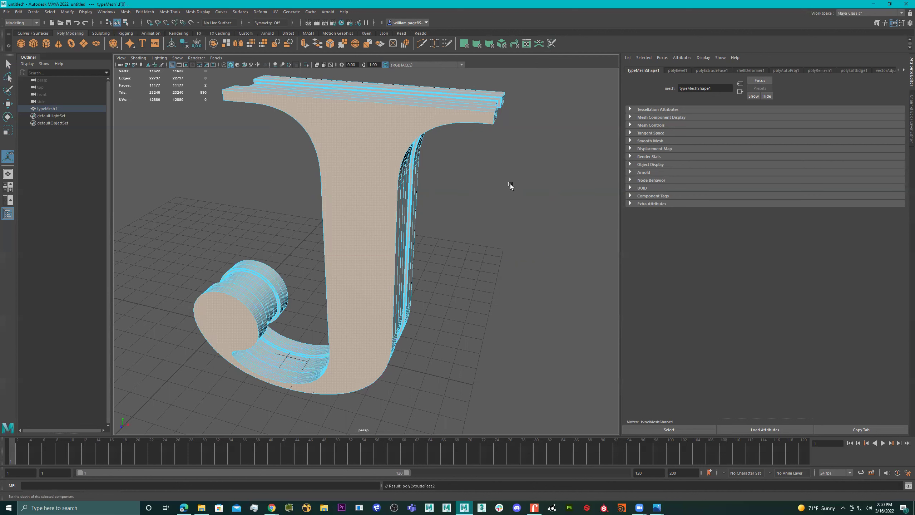
alt+drag(443, 192, 401, 204)
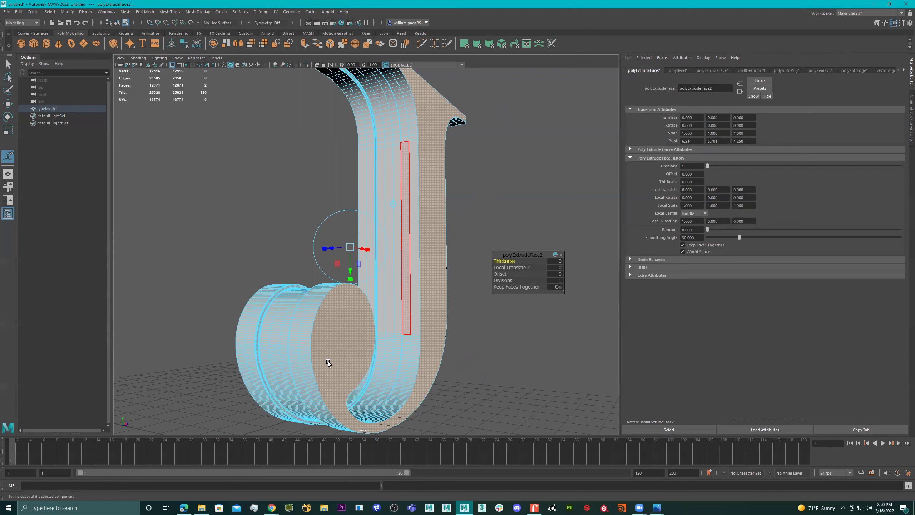
Switch to Task Manager, check the computer's memory performance, and return to Maya
click(256, 507)
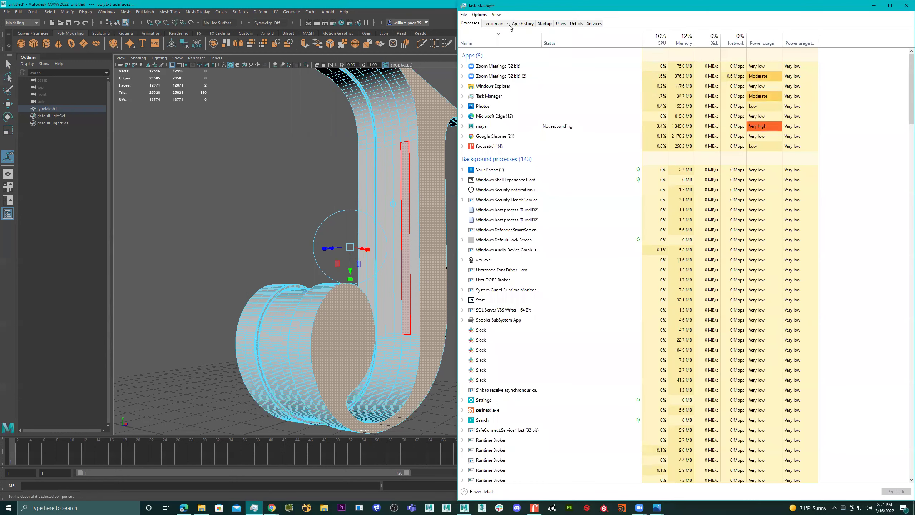
click(500, 25)
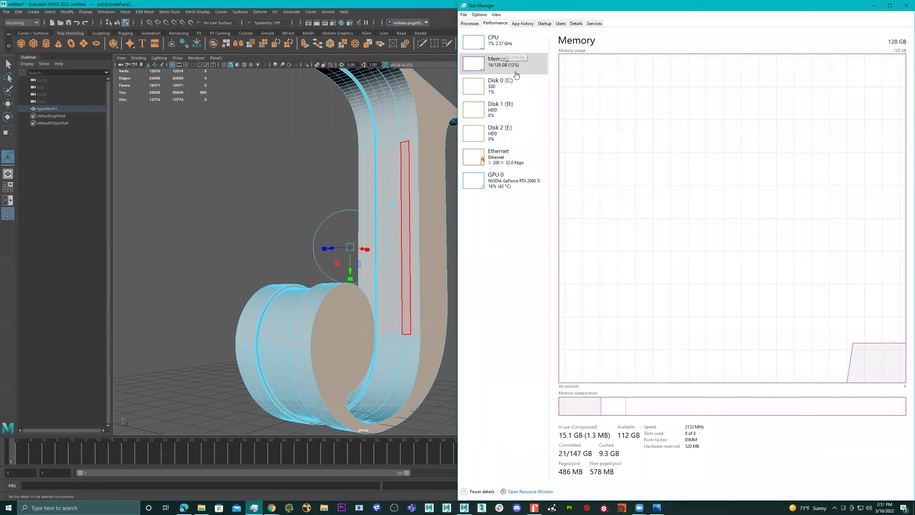
click(873, 6)
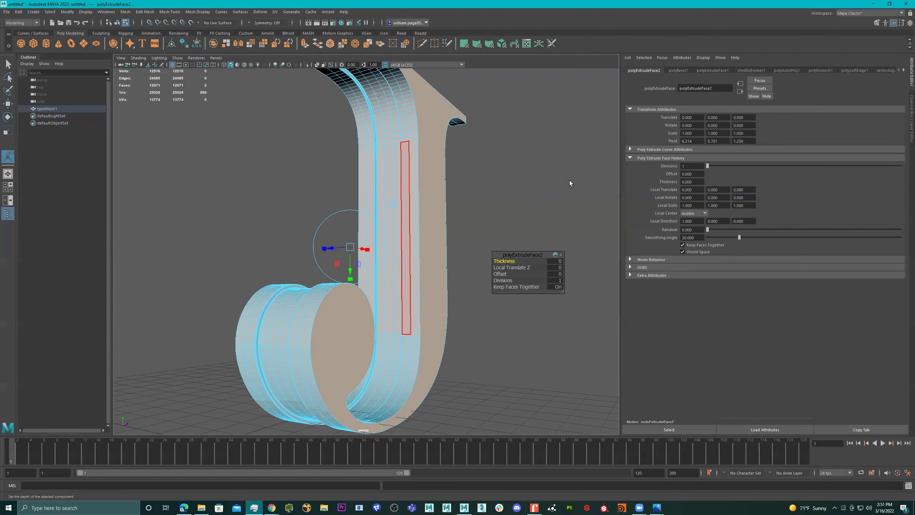
Try to extrude the J's front and back faces outward with a thickness of 0.66
click(567, 231)
alt+drag(566, 230, 462, 221)
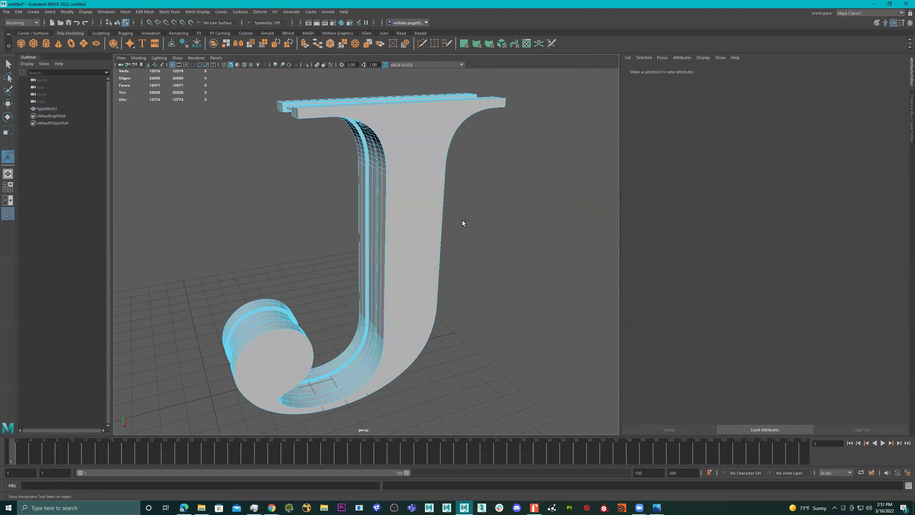
key(ctrl+e)
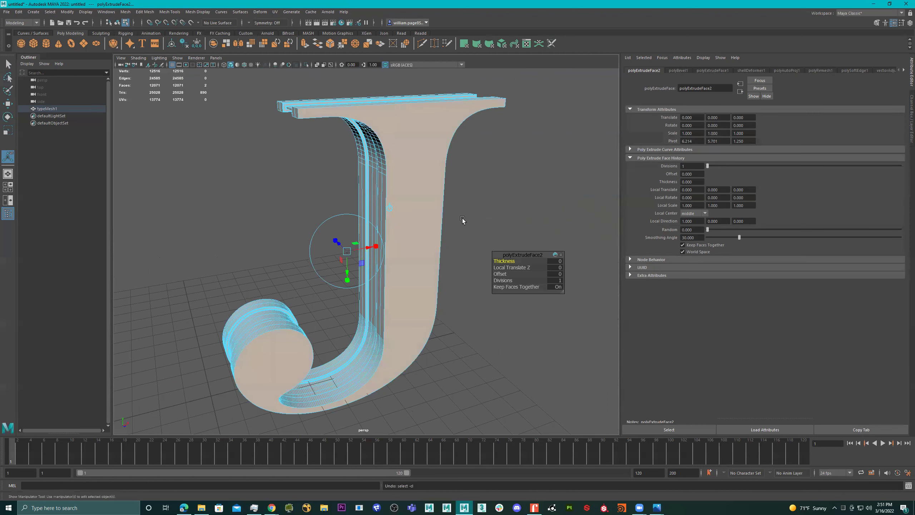
alt+drag(497, 196, 480, 197)
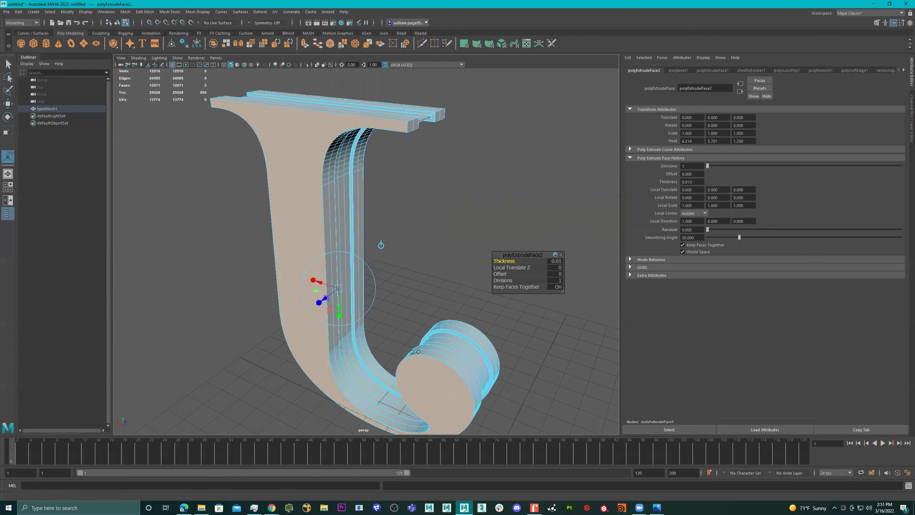
drag(510, 260, 511, 260)
middle_drag(594, 310, 595, 310)
drag(461, 258, 460, 259)
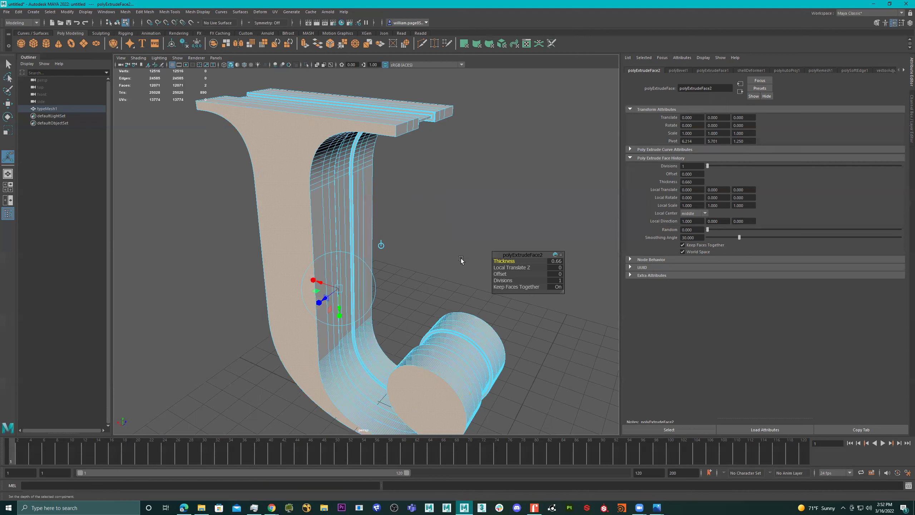
alt+drag(558, 223, 518, 223)
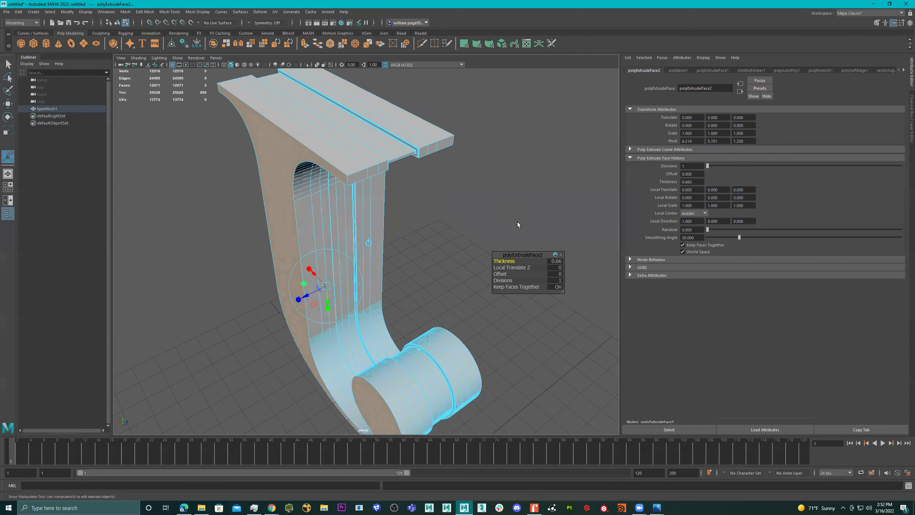
Undo the extrusion of the front and back faces and their selection
key(ctrl+z)
key(ctrl+z)
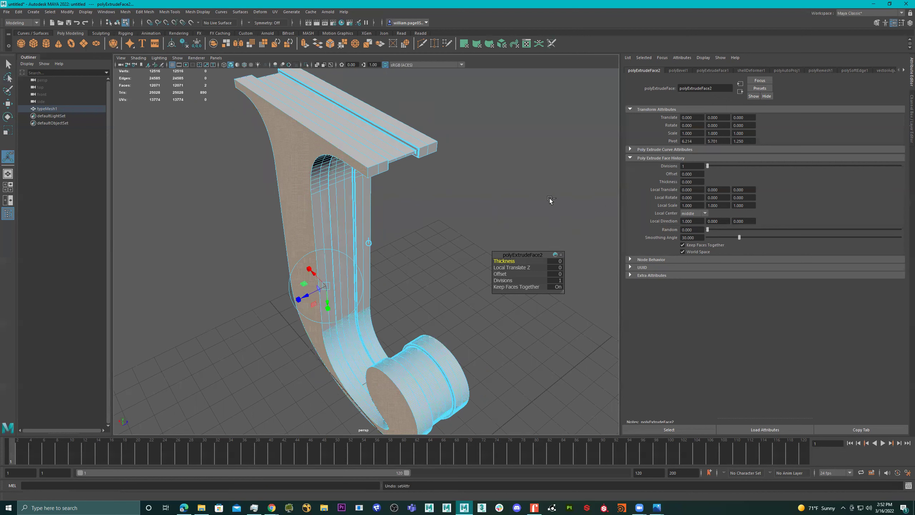
key(ctrl+z)
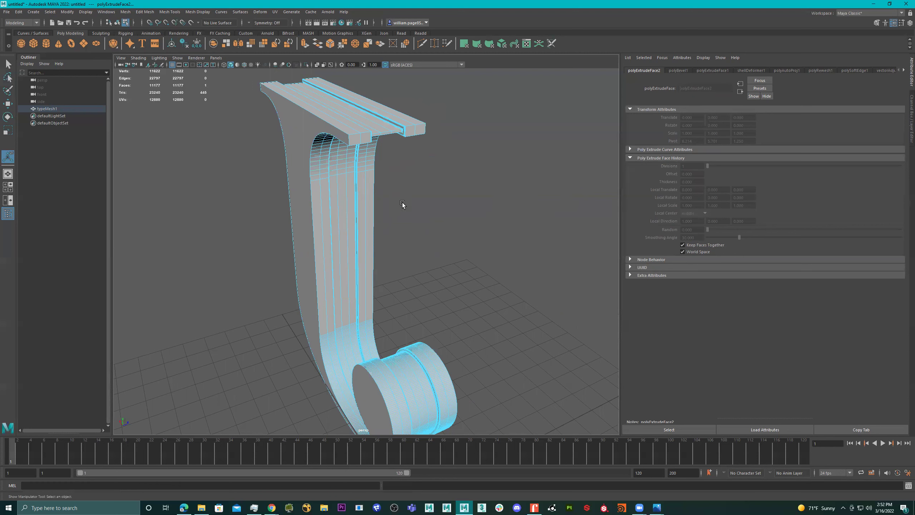
key(ctrl+z)
key(ctrl+z)
key(ctrl+z)
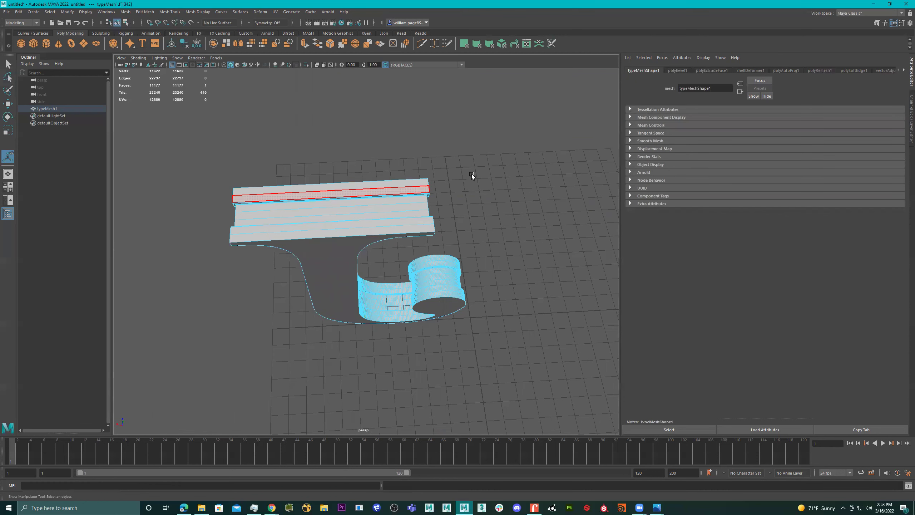
alt+drag(472, 175, 474, 175)
Duplicate the whole J mesh and move the copy forward along the Z axis, clear of the original
alt+drag(510, 215, 381, 175)
right_drag(381, 173, 509, 127)
alt+drag(508, 127, 395, 205)
right_drag(367, 202, 500, 135)
click(499, 135)
click(388, 192)
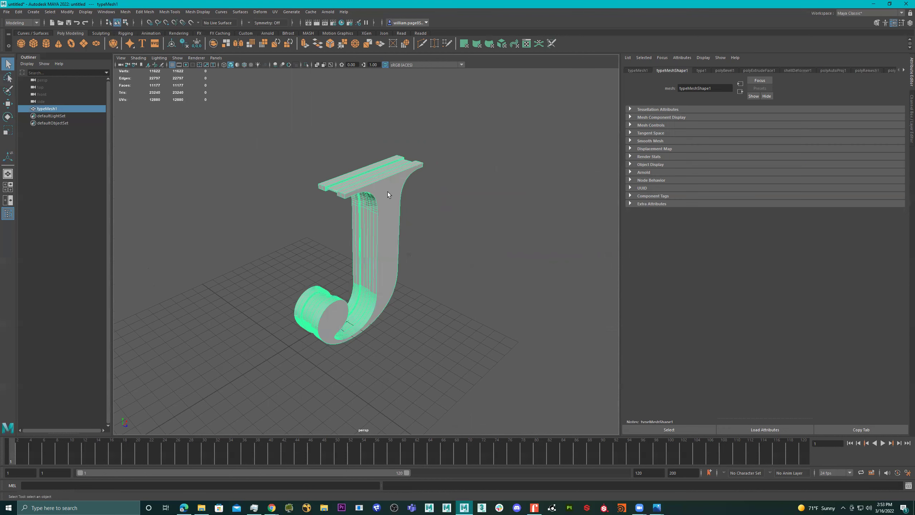
key(ctrl+d)
key(w)
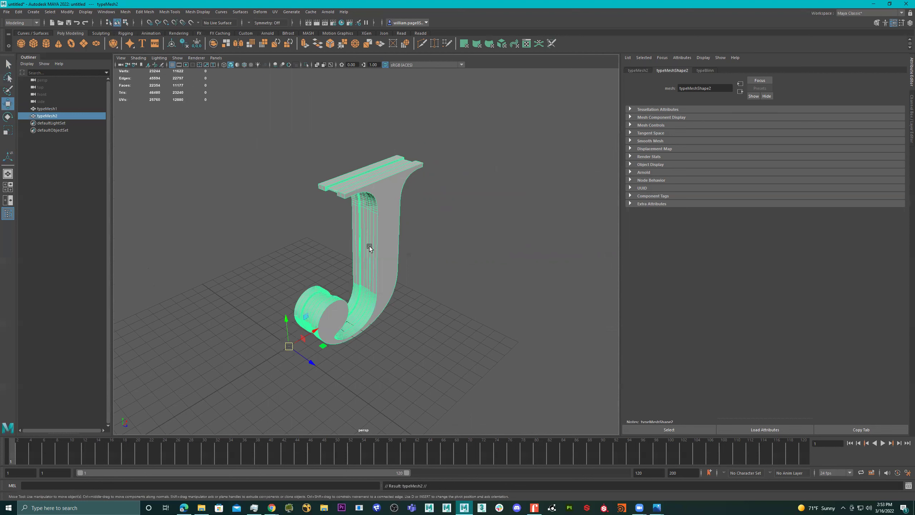
drag(312, 363, 404, 429)
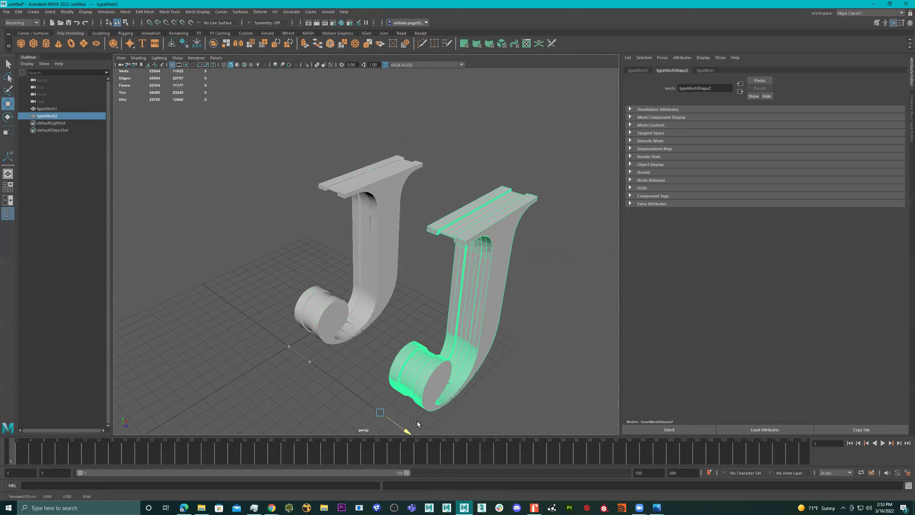
Hide the original J and select the large front face of the duplicate
click(380, 266)
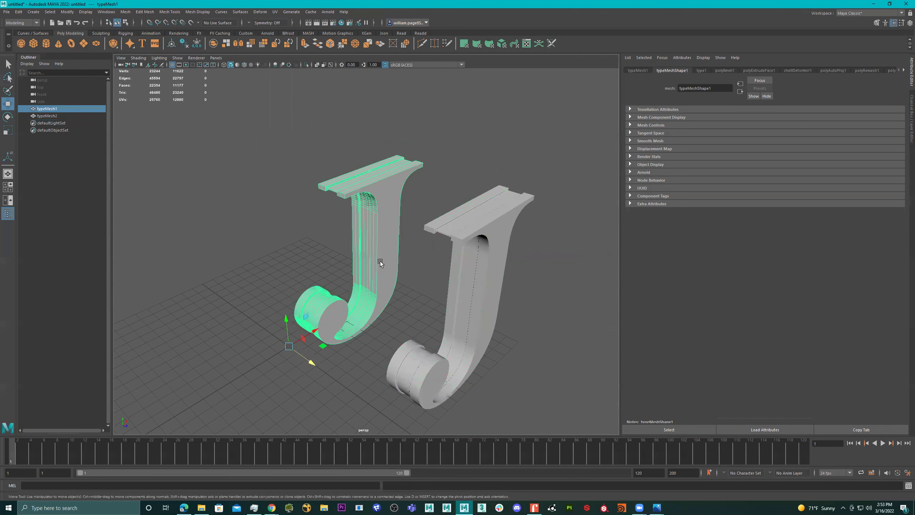
key(ctrl+h)
click(505, 264)
alt+drag(489, 273, 491, 251)
right_drag(491, 252, 537, 267)
click(488, 256)
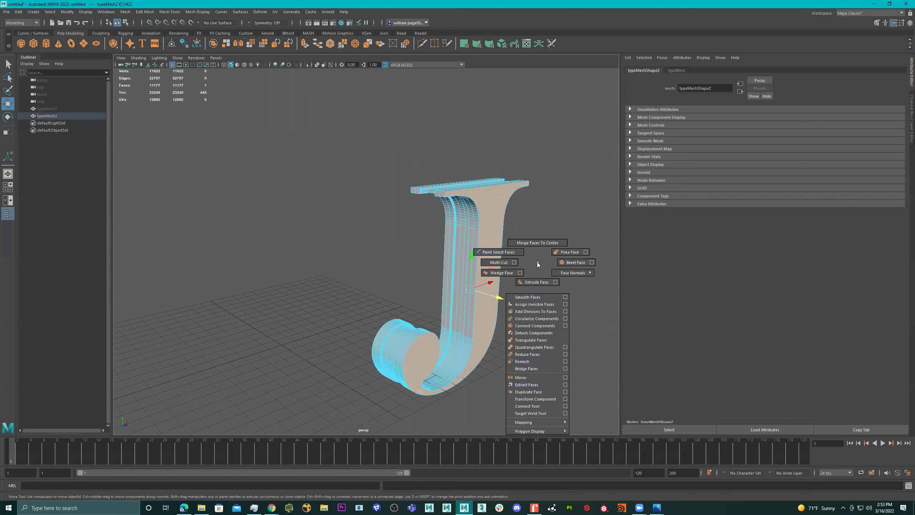
Invert the face selection and delete every face of the duplicate except the front one
shift+right_drag(537, 262, 537, 262)
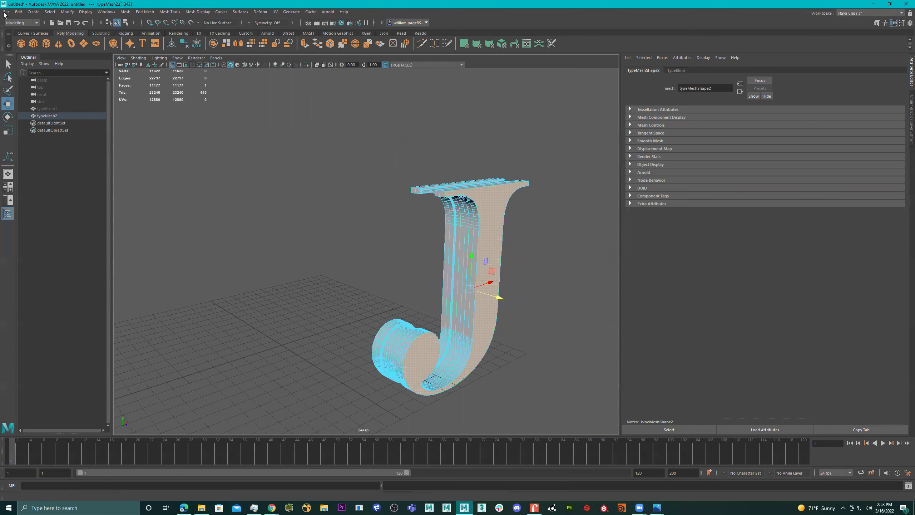
click(50, 12)
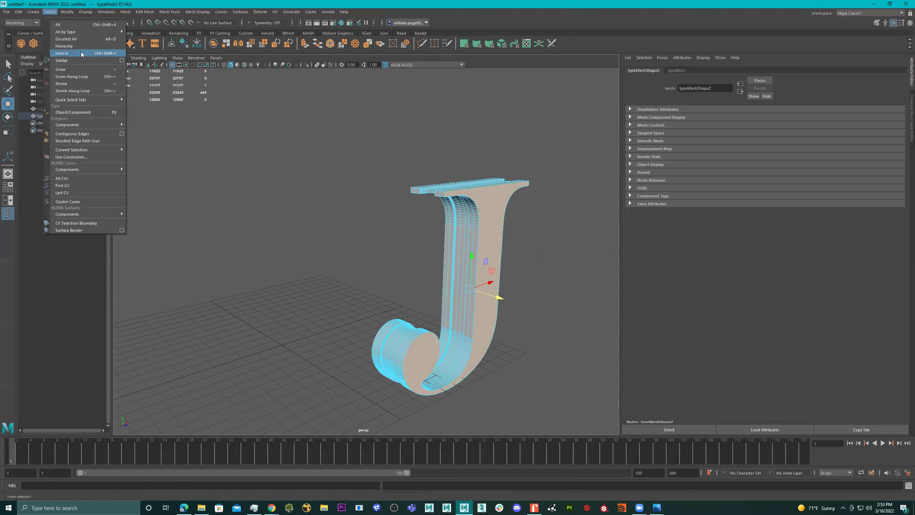
key(Escape)
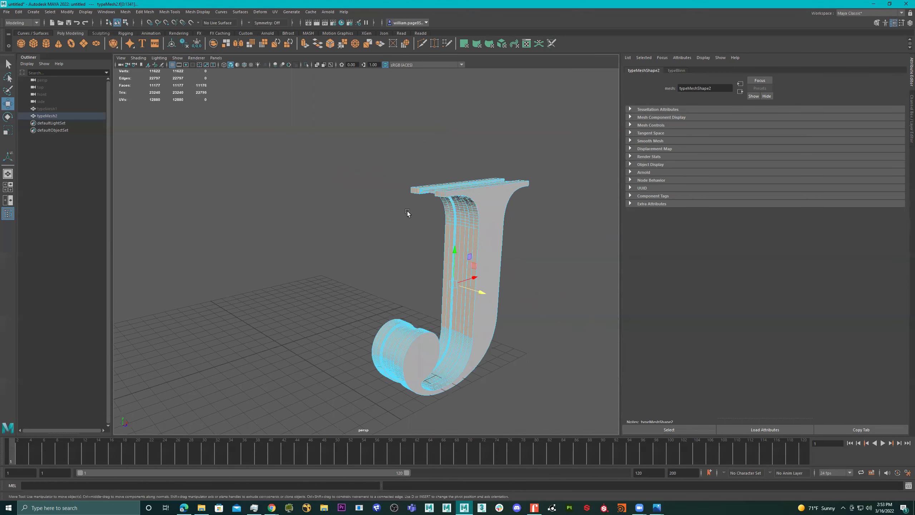
key(Delete)
Extrude the remaining J face forward with a Local Translate Z of 0.112
right_drag(503, 218, 557, 164)
alt+drag(558, 164, 454, 207)
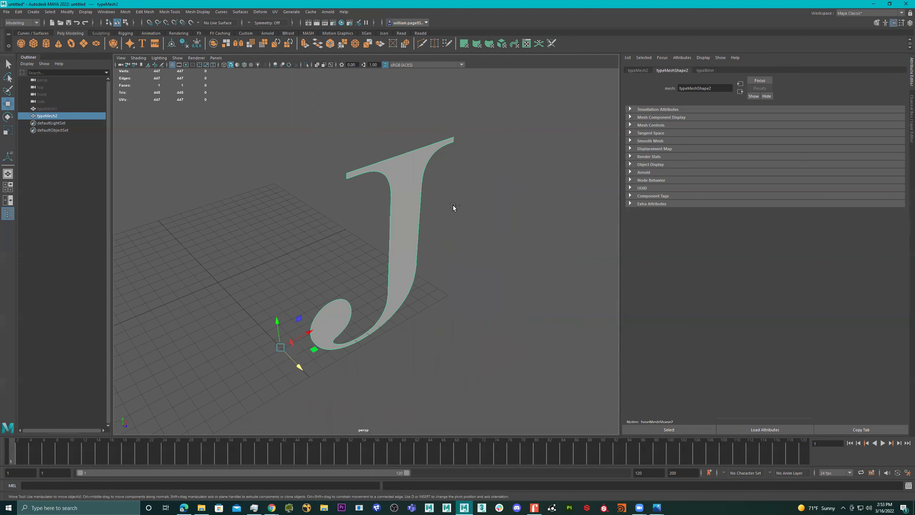
key(ctrl+e)
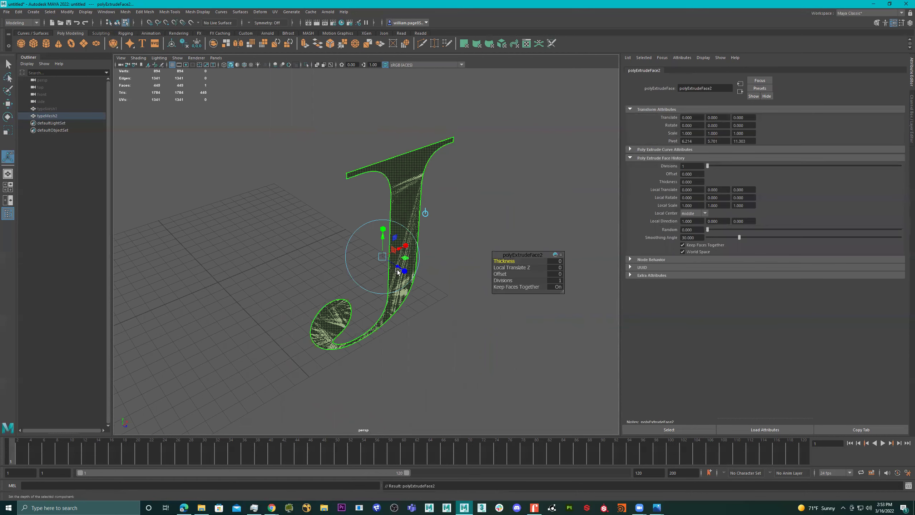
alt+right_drag(397, 269, 515, 246)
alt+middle_drag(449, 238, 419, 272)
drag(369, 302, 368, 302)
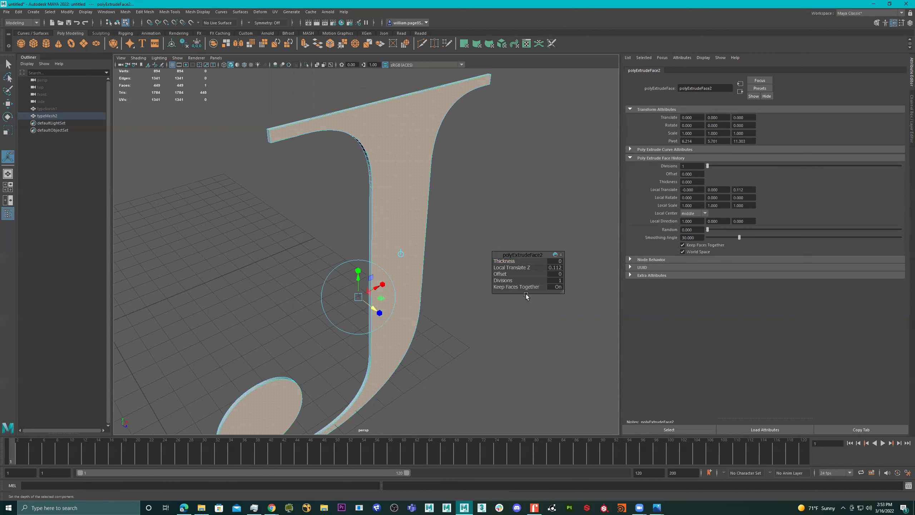
Set the face extrusion's Offset to 0.05, Thickness to -0.07 and Divisions to 4
drag(500, 274, 498, 274)
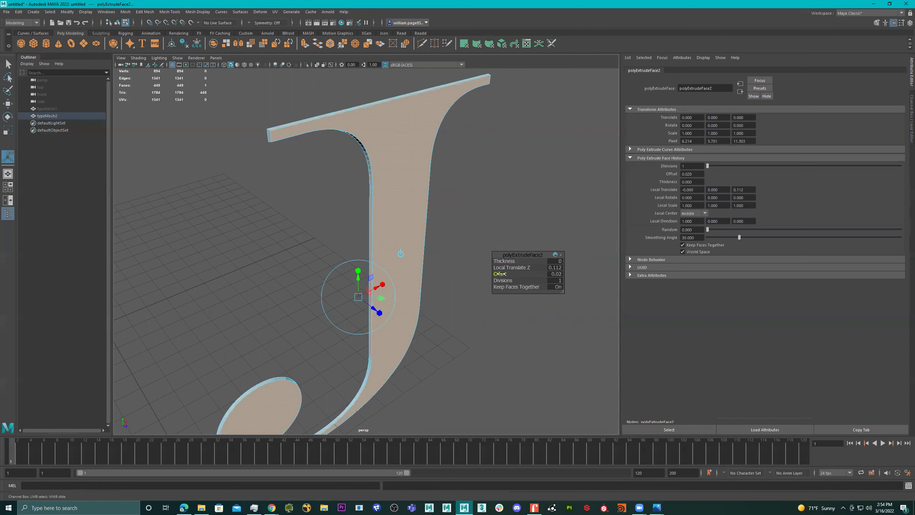
alt+drag(431, 259, 469, 231)
drag(505, 280, 509, 281)
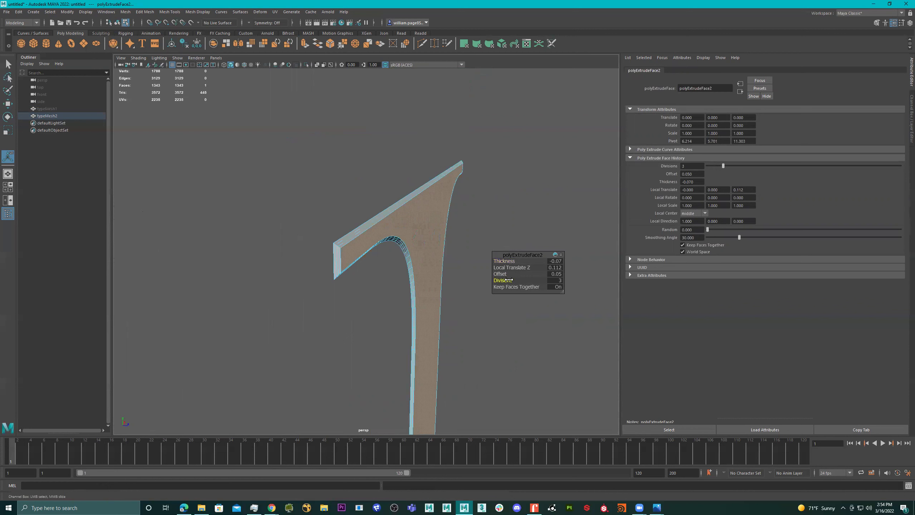
scroll(435, 230, up, 8)
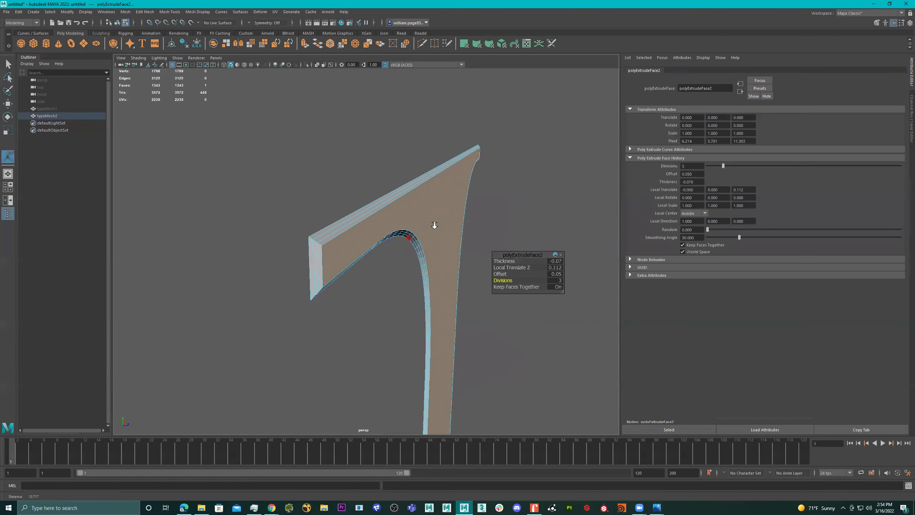
alt+drag(435, 233, 404, 229)
drag(501, 281, 502, 281)
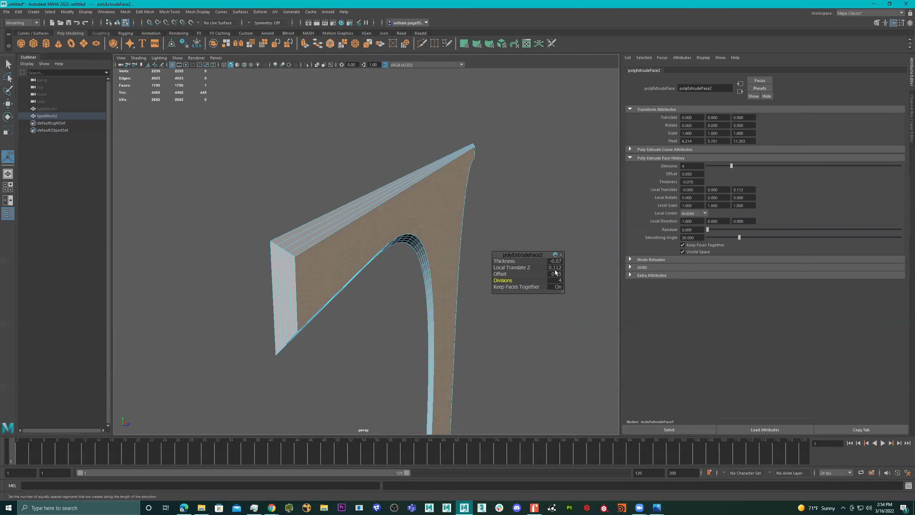
Select the middle face loop around the front piece's extruded rim and adjust it to round the bevel profile
right_drag(369, 229, 387, 219)
right_drag(296, 237, 283, 243)
click(282, 254)
double_click(281, 254)
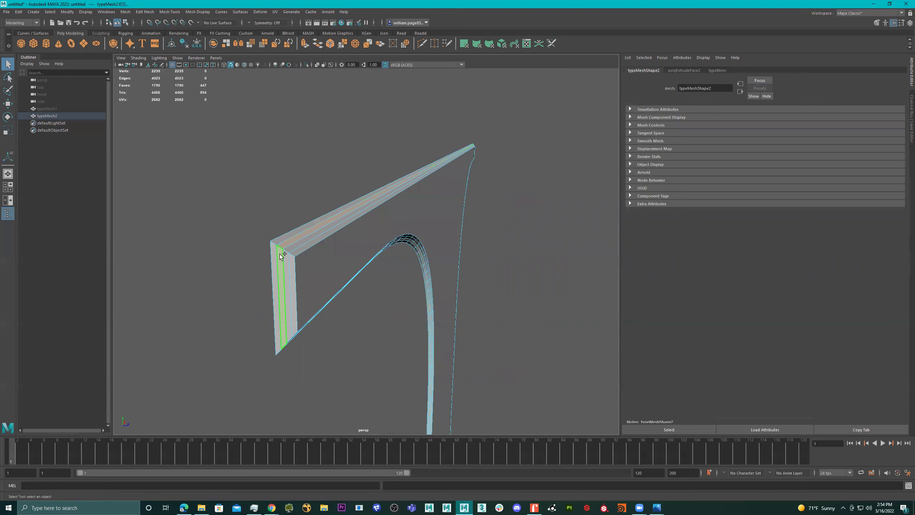
key(r)
alt+drag(494, 310, 331, 339)
key(w)
click(331, 339)
click(319, 88)
alt+drag(313, 77, 412, 188)
alt+drag(391, 123, 418, 152)
alt+right_drag(418, 151, 493, 148)
drag(483, 121, 378, 167)
right_drag(366, 164, 411, 139)
Delete the large back face of the J front piece and return to object selection
alt+drag(522, 98, 503, 165)
alt+right_drag(503, 165, 452, 137)
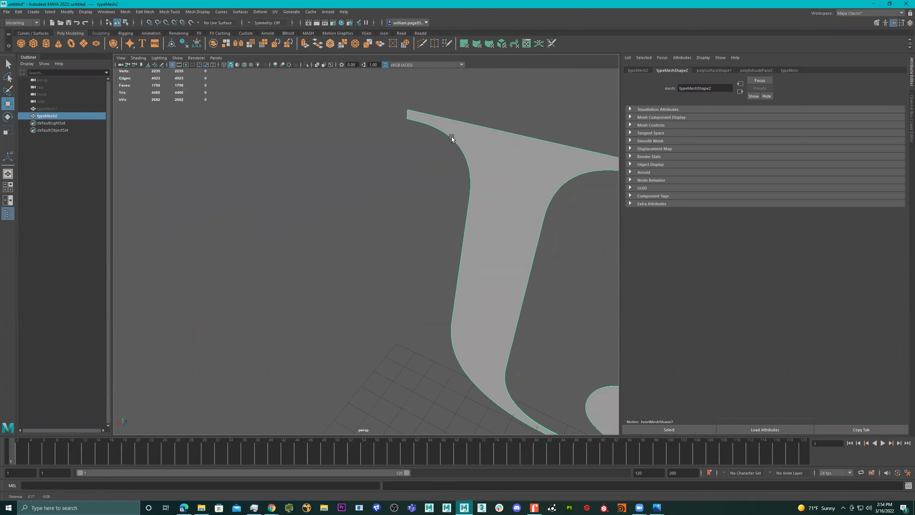
alt+middle_drag(452, 138, 406, 127)
alt+drag(407, 127, 414, 120)
right_drag(415, 119, 415, 141)
click(417, 130)
alt+drag(418, 130, 328, 139)
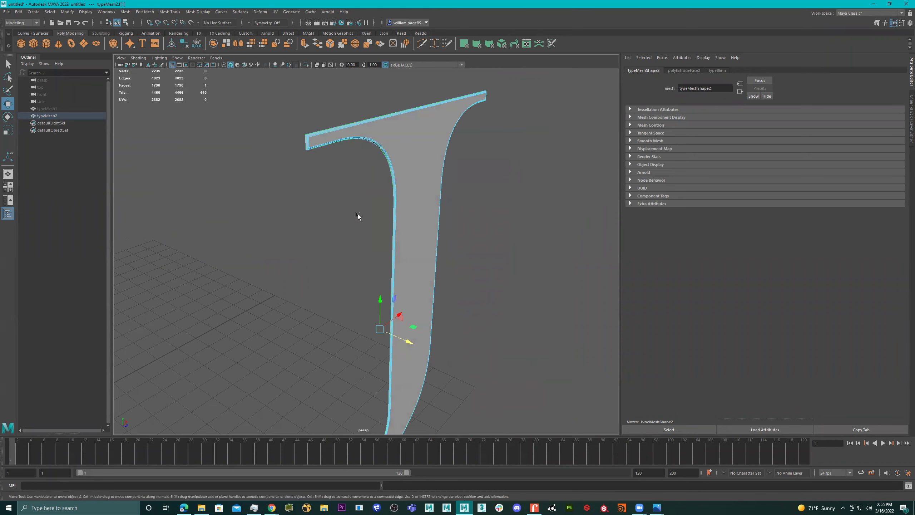
alt+drag(362, 199, 342, 199)
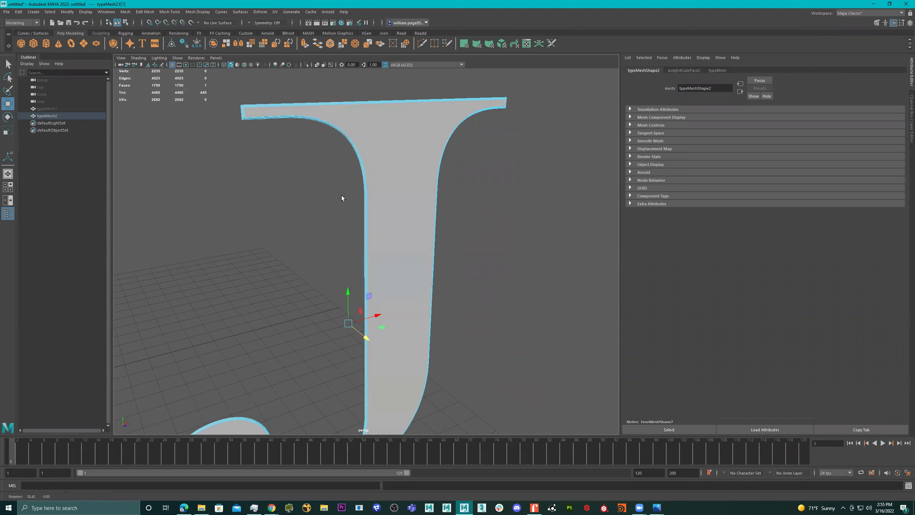
key(Delete)
alt+drag(407, 192, 384, 206)
right_click(384, 206)
click(419, 196)
key(f)
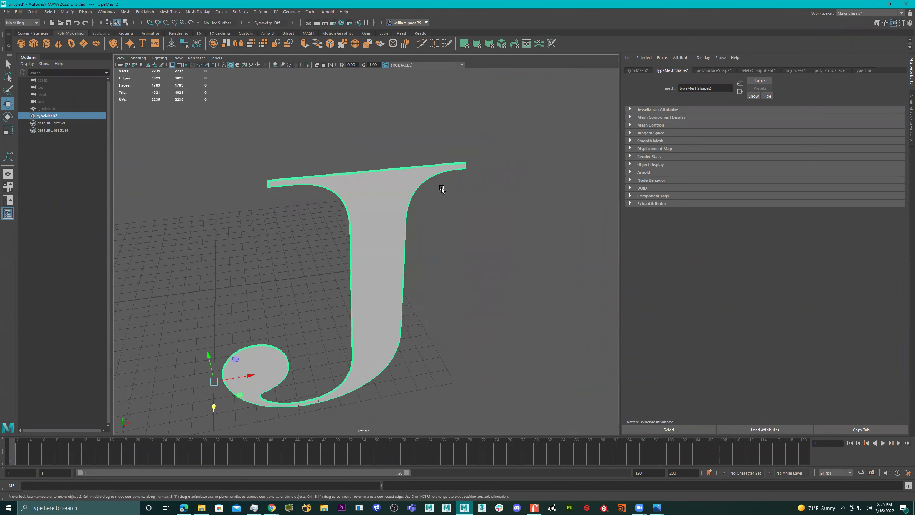
Unhide the original J mesh so it stands behind the front piece
click(46, 109)
key(h)
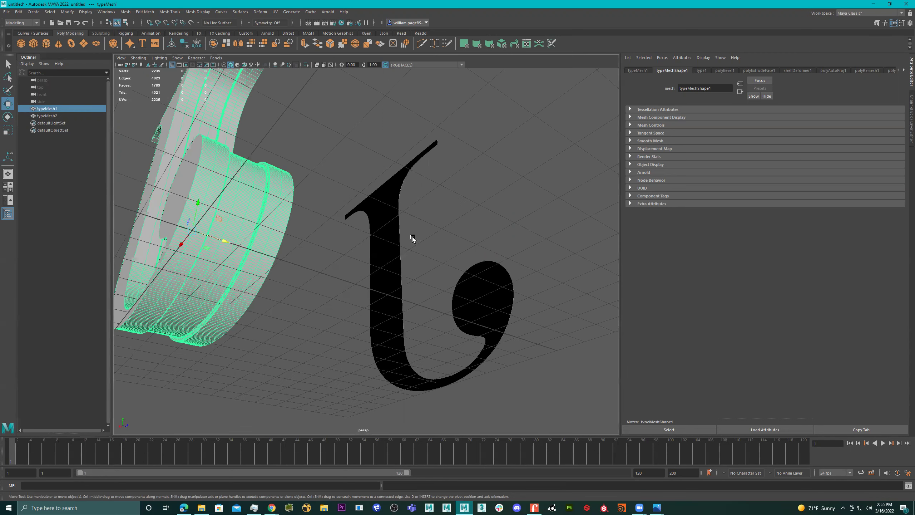
alt+drag(412, 237, 366, 236)
alt+middle_drag(366, 236, 394, 232)
alt+right_drag(298, 144, 280, 152)
alt+middle_drag(288, 146, 293, 156)
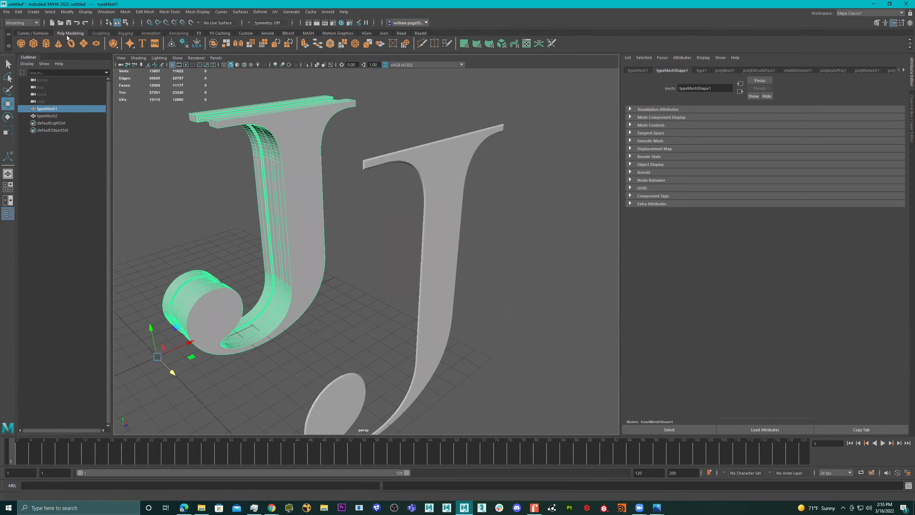
Delete the construction history of the original J and of the front piece
click(184, 44)
alt+drag(366, 167, 383, 212)
click(431, 197)
click(186, 45)
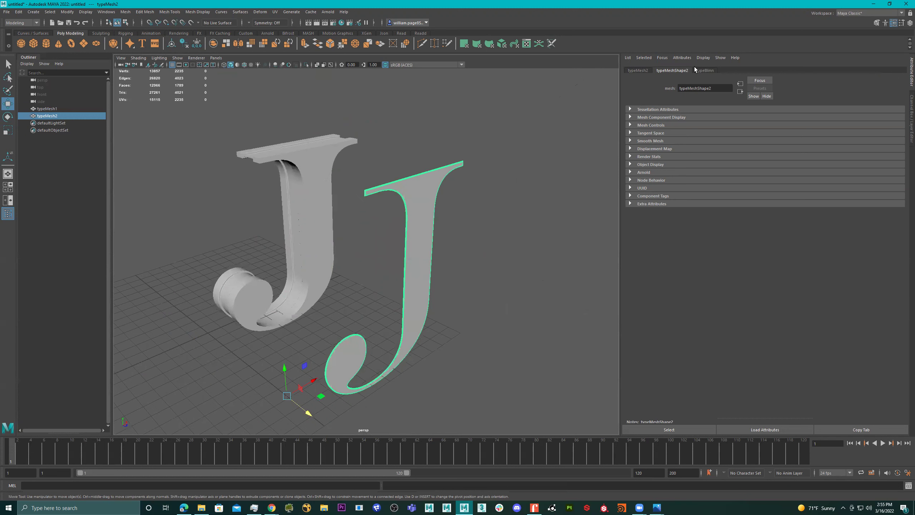
click(323, 174)
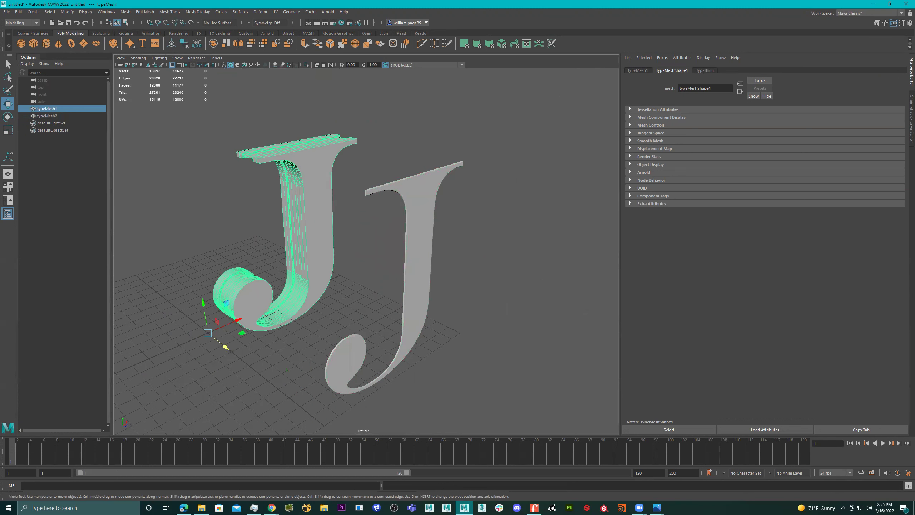
alt+drag(299, 240, 272, 318)
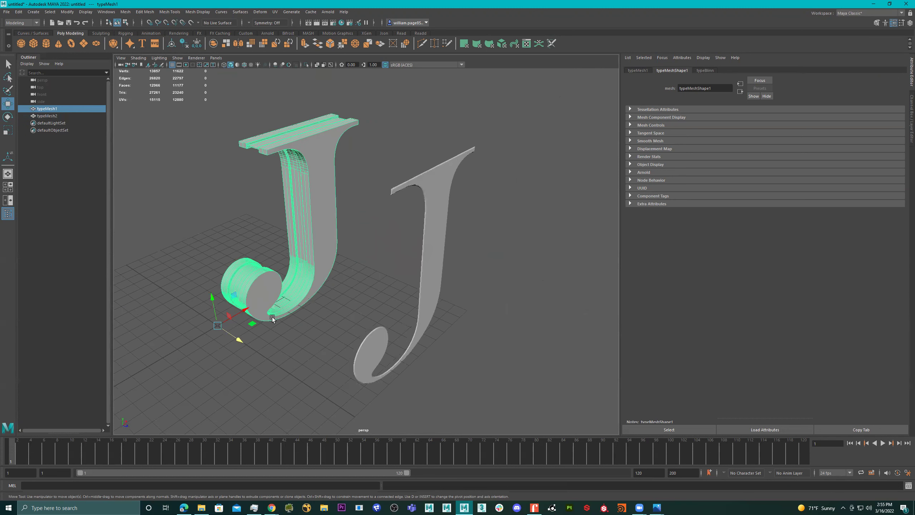
Move the front piece back along the Z axis onto the front of the original J
click(428, 298)
drag(337, 404, 236, 340)
alt+right_drag(272, 269, 370, 212)
alt+drag(371, 213, 306, 276)
alt+right_drag(306, 275, 574, 209)
alt+drag(574, 209, 323, 172)
alt+right_drag(323, 172, 425, 203)
alt+middle_drag(425, 204, 424, 220)
alt+drag(394, 212, 319, 223)
alt+middle_drag(315, 211, 323, 198)
alt+drag(324, 198, 248, 221)
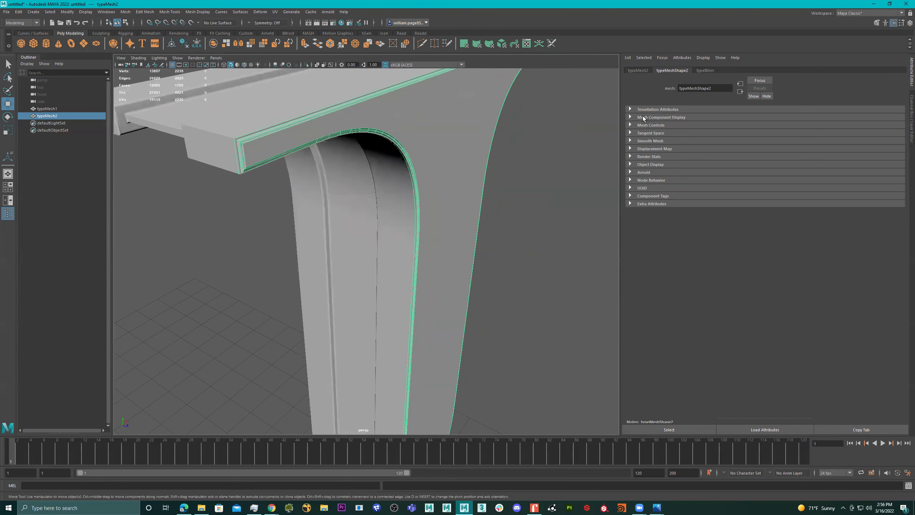
Set the front piece's Translate Z to 0.000 and center its pivot
click(642, 70)
mouse_move(750, 118)
ctrl+mouse_down()
mouse_move(760, 118)
mouse_move(750, 118)
ctrl+mouse_up()
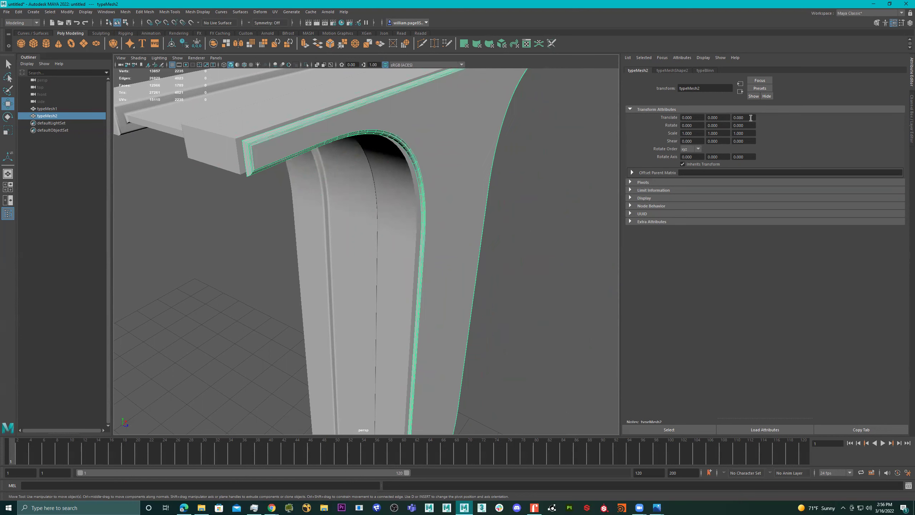
alt+right_drag(559, 220, 445, 205)
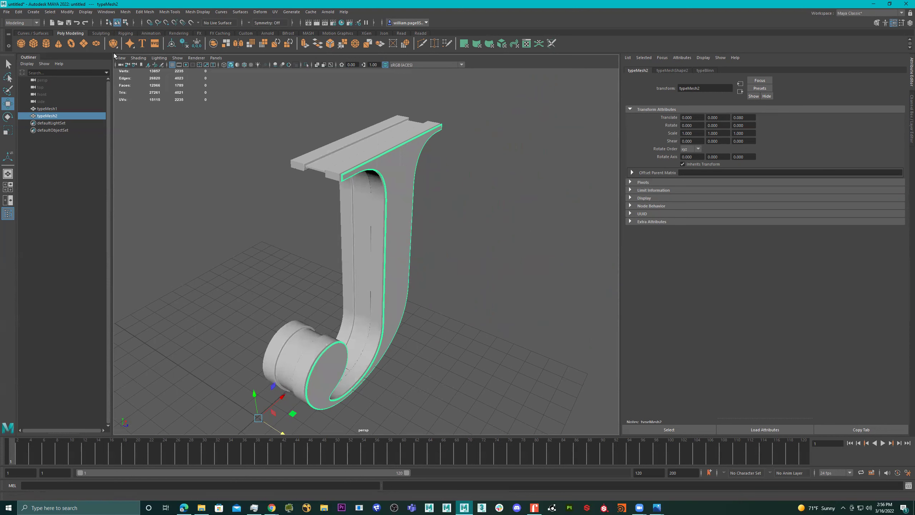
click(172, 43)
Relocate the front piece's pivot onto its front face, near the end of the upper serif
alt+right_drag(363, 204, 362, 317)
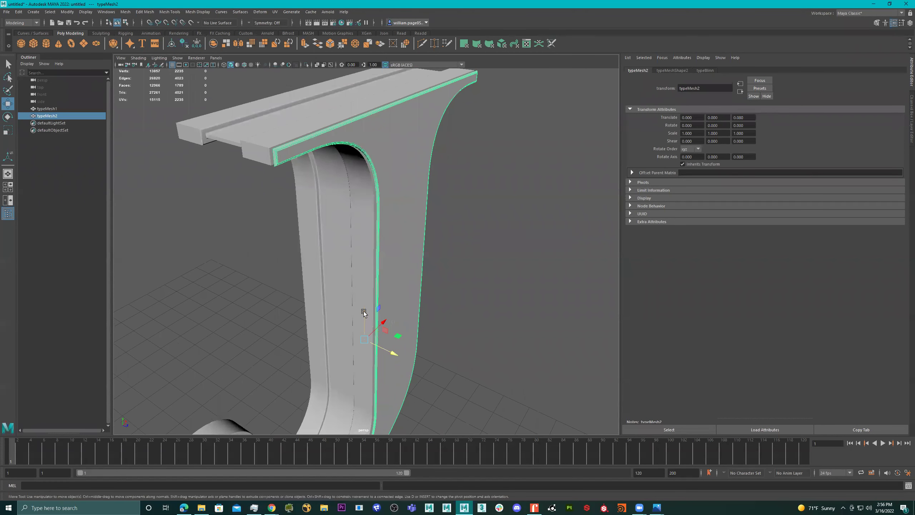
alt+drag(368, 291, 364, 269)
alt+right_drag(284, 113, 406, 134)
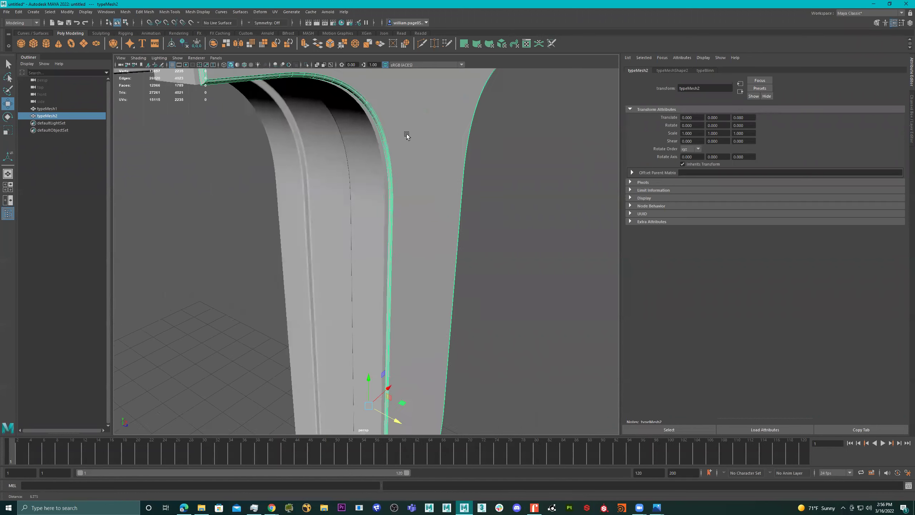
alt+middle_drag(406, 134, 431, 219)
alt+drag(430, 218, 394, 360)
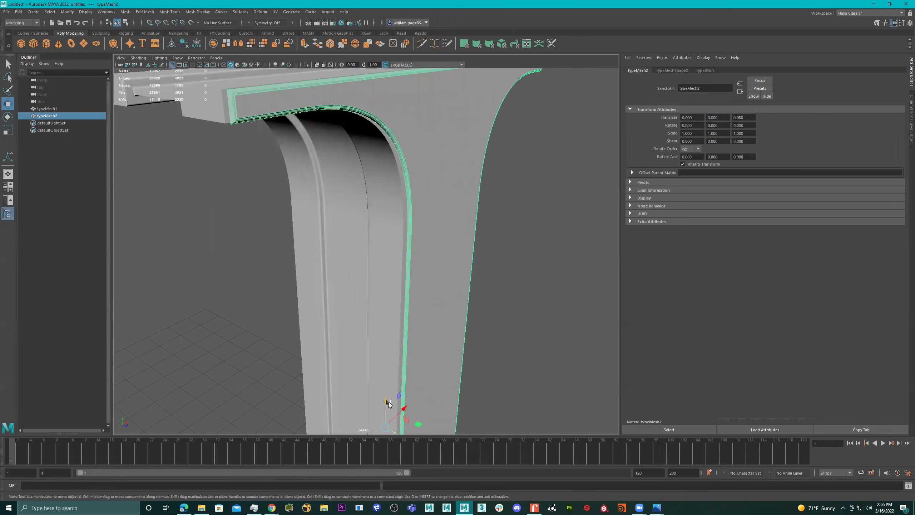
key(d)
click(378, 103)
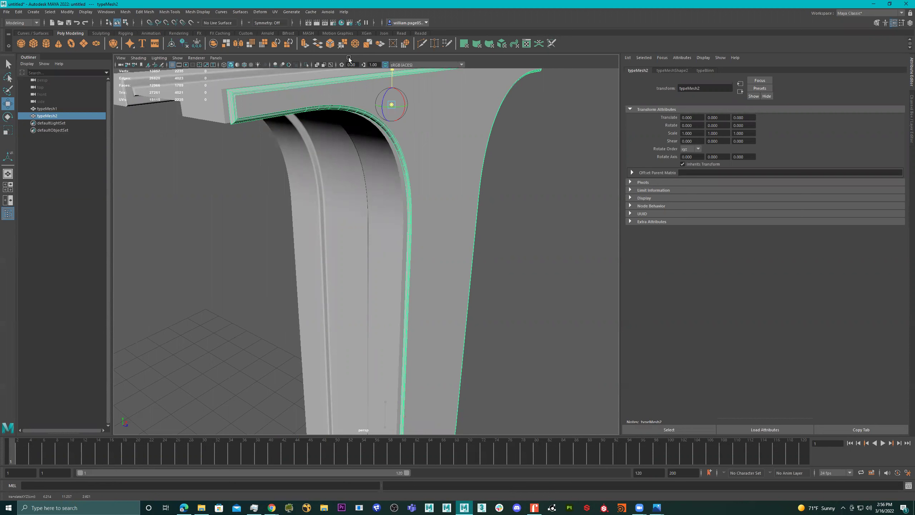
alt+drag(376, 121, 415, 148)
key(e)
drag(300, 149, 262, 126)
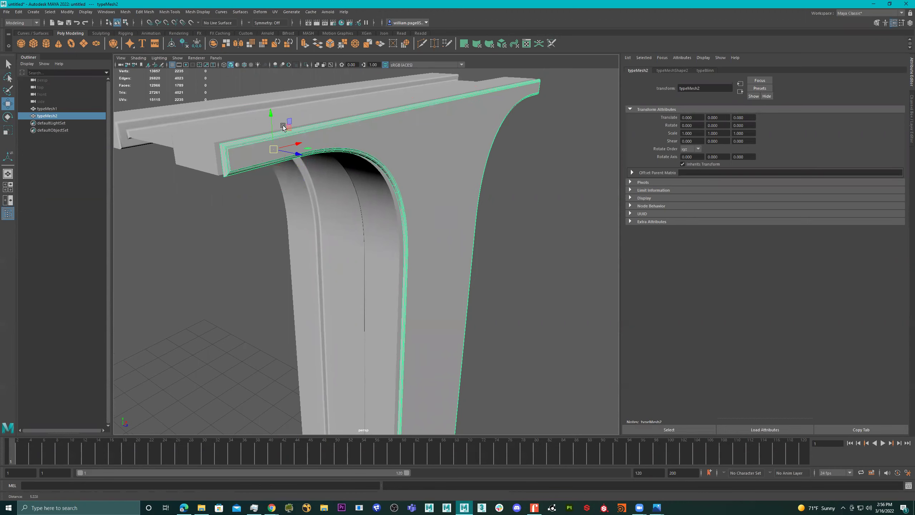
Nudge the front piece slightly along the Z axis at the serif corner
alt+right_drag(284, 123, 405, 194)
alt+drag(405, 194, 427, 194)
drag(412, 191, 408, 189)
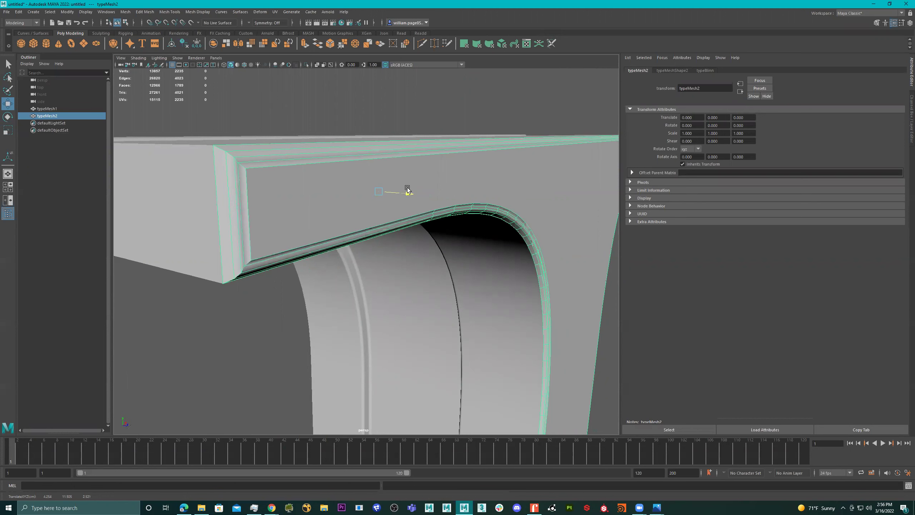
Fine-tune the front piece's Z position against the J body in an enlarged side view
alt+drag(236, 131, 277, 143)
key(space)
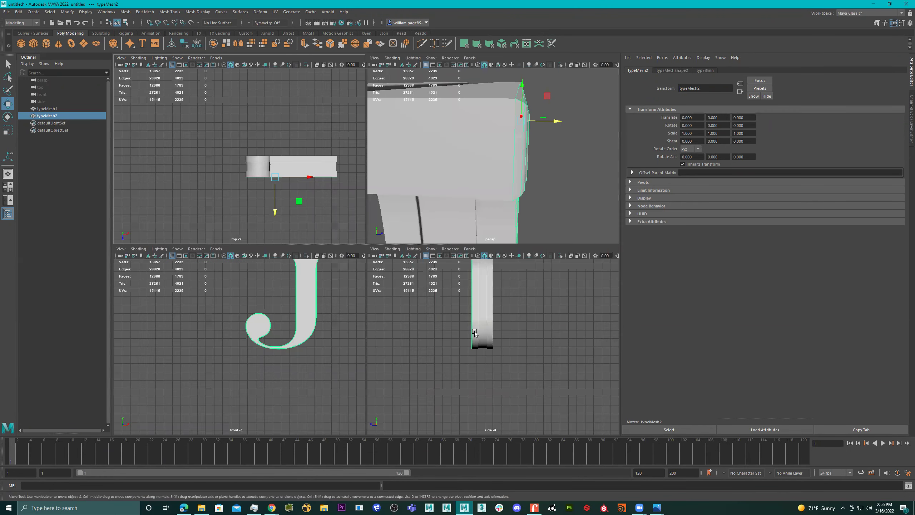
alt+middle_drag(506, 301, 467, 392)
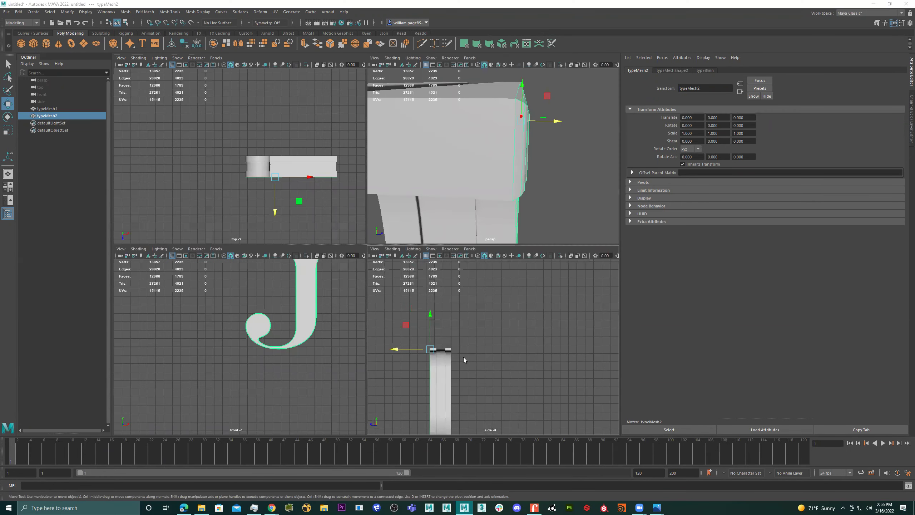
key(space)
scroll(258, 260, up, 2)
alt+middle_drag(257, 260, 421, 285)
scroll(382, 278, up, 4)
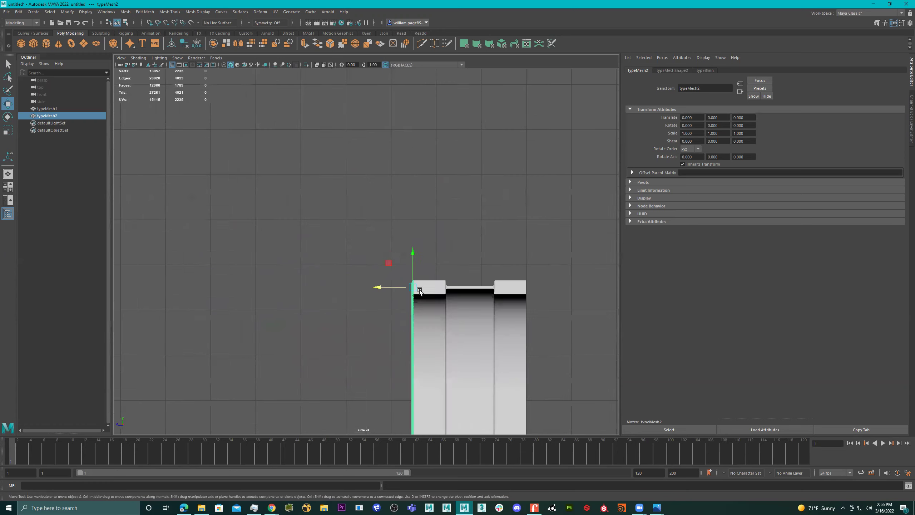
alt+middle_drag(391, 338, 302, 158)
scroll(595, 185, up, 5)
alt+middle_drag(432, 197, 410, 397)
scroll(366, 192, up, 3)
alt+middle_drag(365, 191, 413, 336)
alt+right_drag(285, 136, 479, 155)
alt+middle_drag(328, 180, 346, 260)
drag(317, 243, 313, 241)
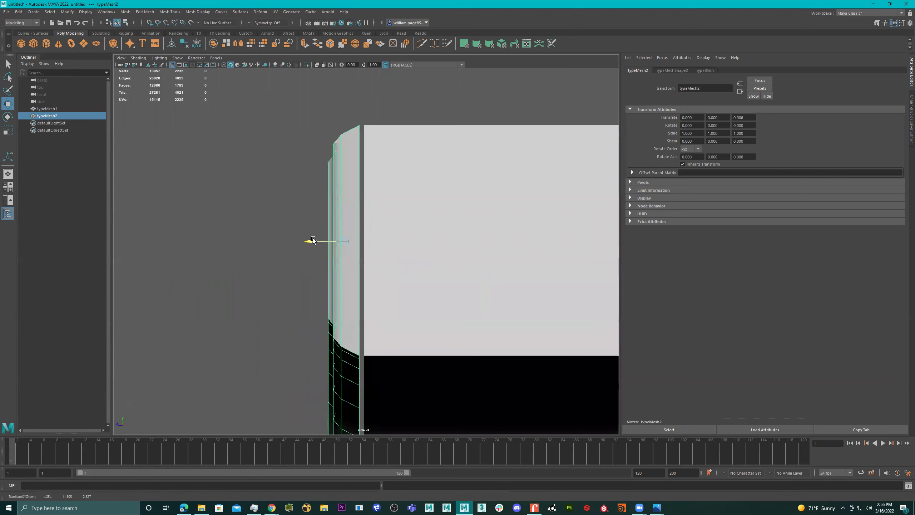
Shift the front piece's pivot along Z toward its back edge in a magnified side view
alt+right_drag(374, 191, 596, 200)
alt+middle_drag(416, 206, 413, 311)
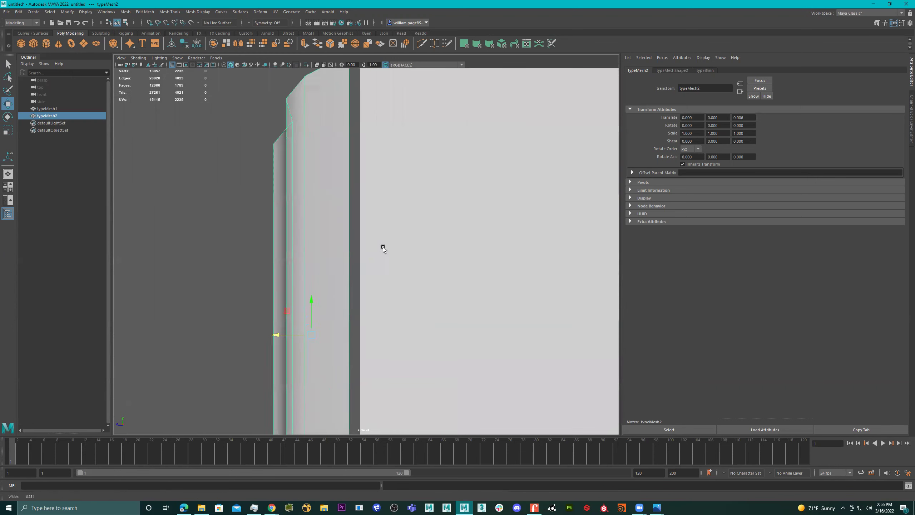
alt+right_drag(384, 247, 426, 249)
alt+middle_drag(426, 249, 424, 189)
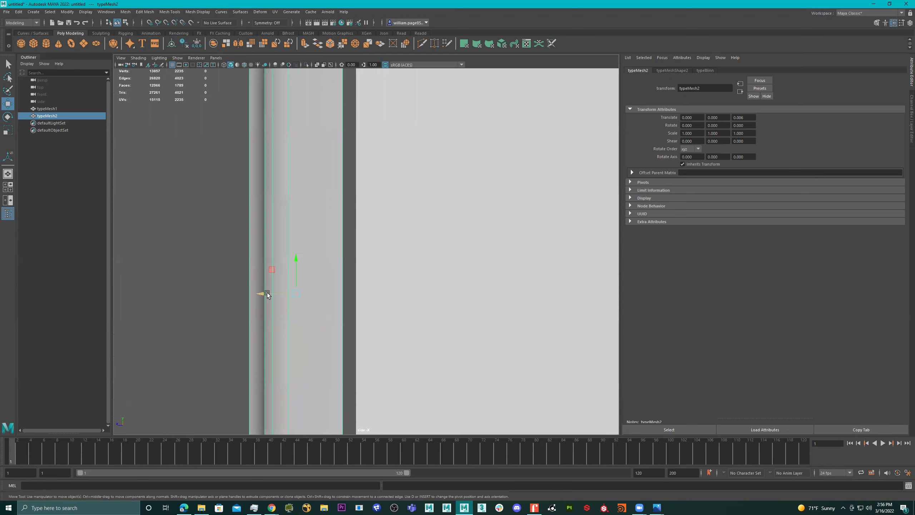
drag(260, 294, 311, 293)
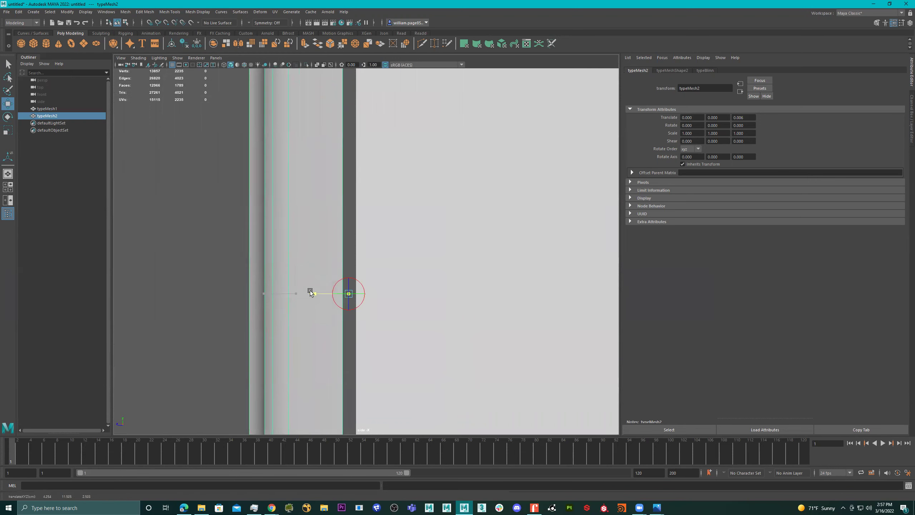
Move the front piece along Z toward the J body, and realign its pivot near the piece's back edge
alt+right_drag(357, 299, 588, 297)
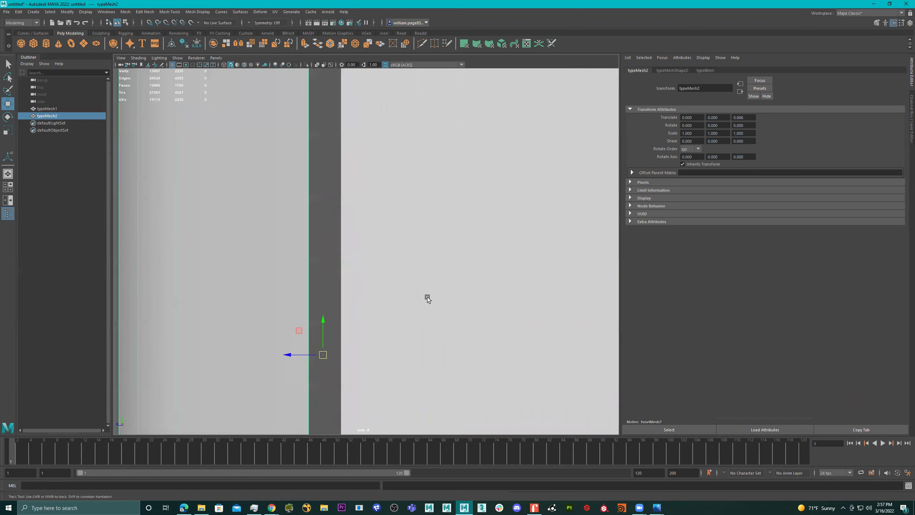
alt+middle_drag(315, 326, 394, 217)
alt+right_drag(395, 216, 616, 245)
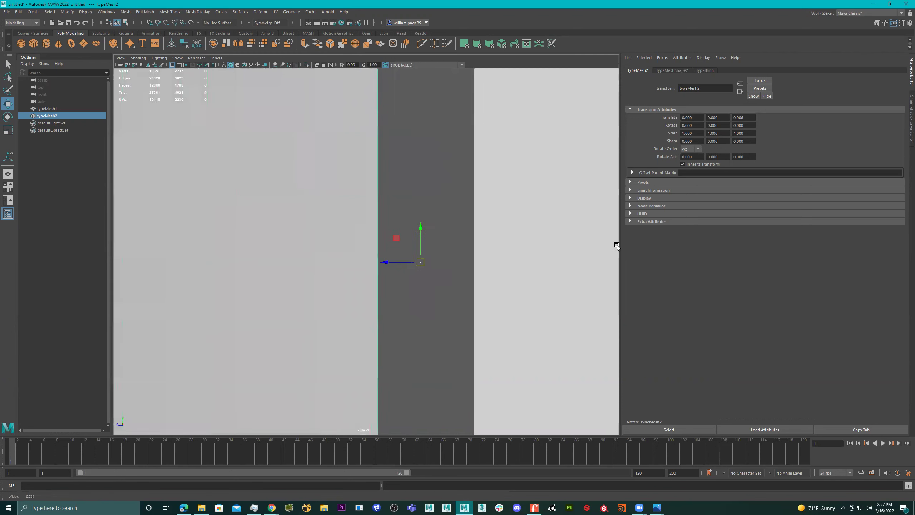
alt+middle_drag(486, 246, 391, 213)
alt+right_drag(391, 213, 580, 209)
alt+right_drag(425, 200, 561, 219)
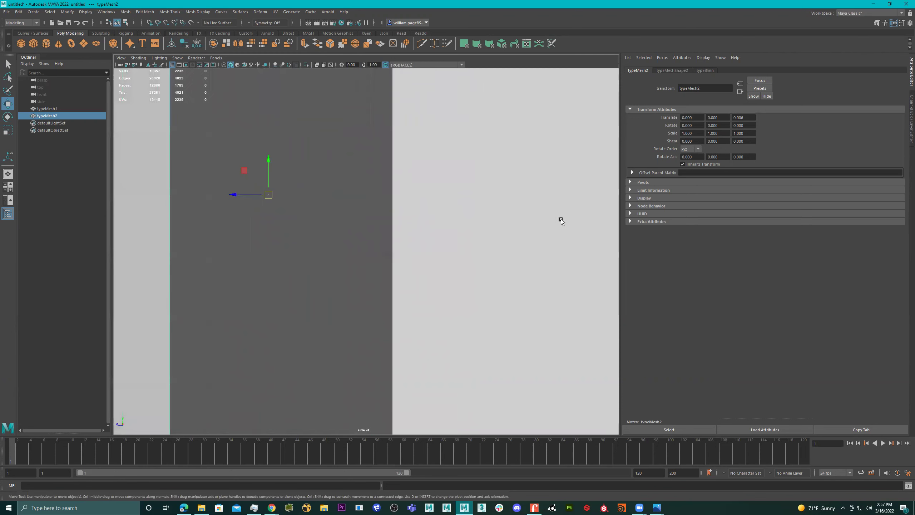
alt+middle_drag(409, 203, 477, 230)
drag(309, 222, 528, 237)
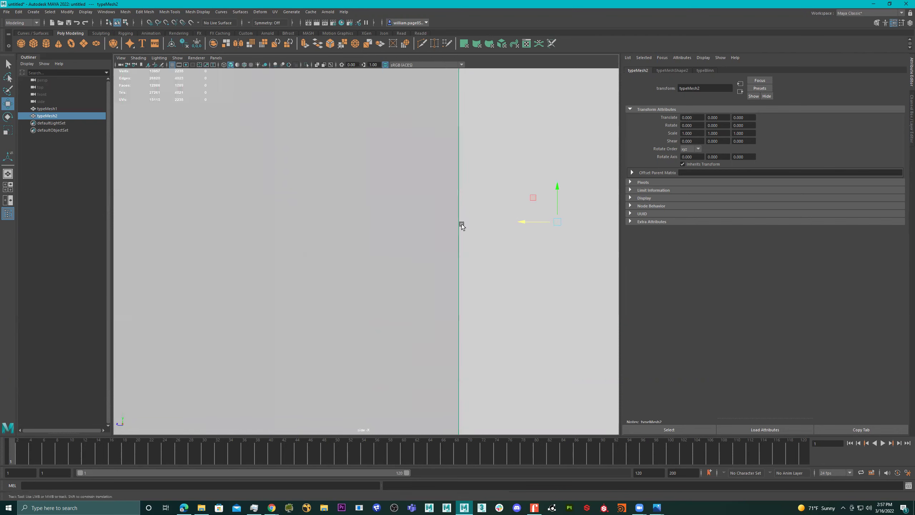
key(ctrl+z)
drag(467, 221, 370, 216)
Close the remaining hairline gap by moving the front piece along Z against the J body in an extremely enlarged side view
alt+right_drag(381, 205, 562, 223)
alt+middle_drag(438, 213, 333, 312)
alt+right_drag(393, 269, 677, 278)
alt+middle_drag(451, 192, 624, 99)
alt+right_drag(407, 249, 612, 258)
alt+middle_drag(387, 157, 350, 54)
alt+right_drag(415, 218, 559, 223)
alt+right_drag(220, 195, 457, 218)
alt+right_drag(288, 203, 400, 211)
alt+middle_drag(358, 240, 441, 303)
alt+right_drag(309, 235, 400, 246)
alt+middle_drag(401, 259, 489, 284)
alt+right_drag(312, 238, 460, 249)
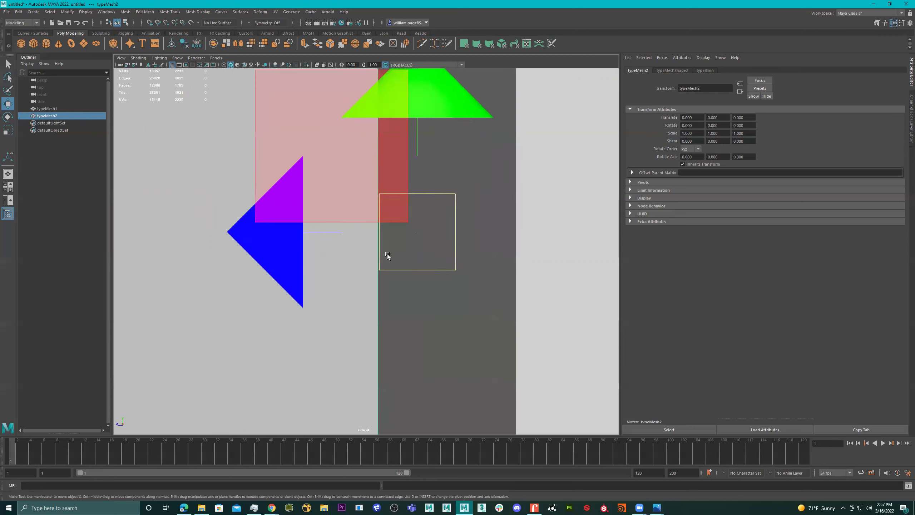
alt+middle_drag(387, 254, 304, 262)
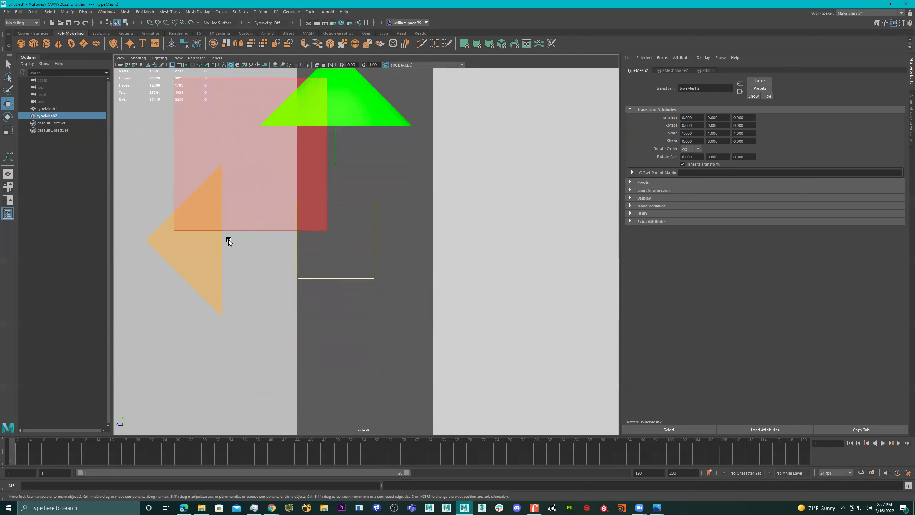
alt+right_drag(452, 242, 515, 236)
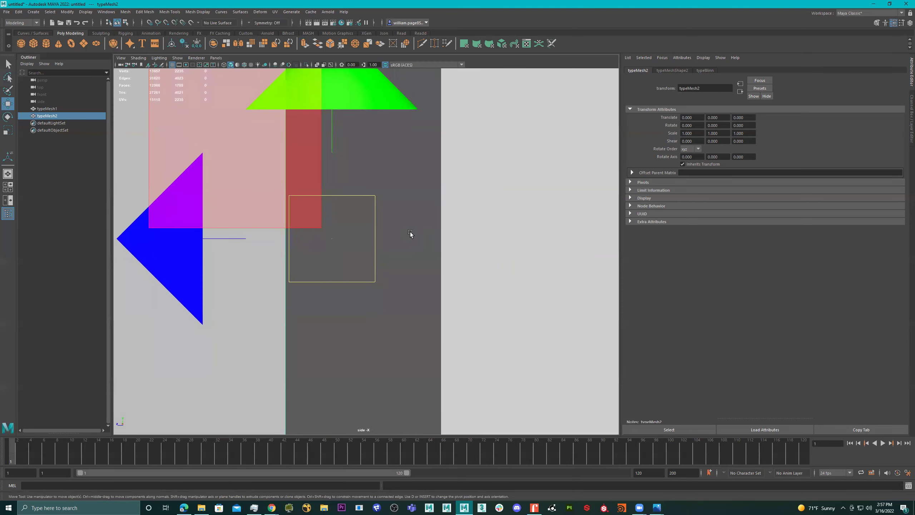
key(space)
key(space)
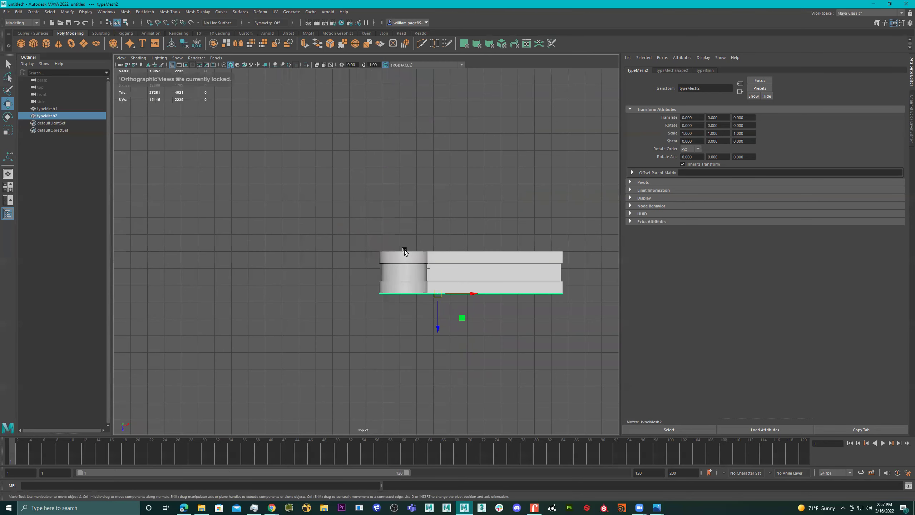
key(space)
key(space)
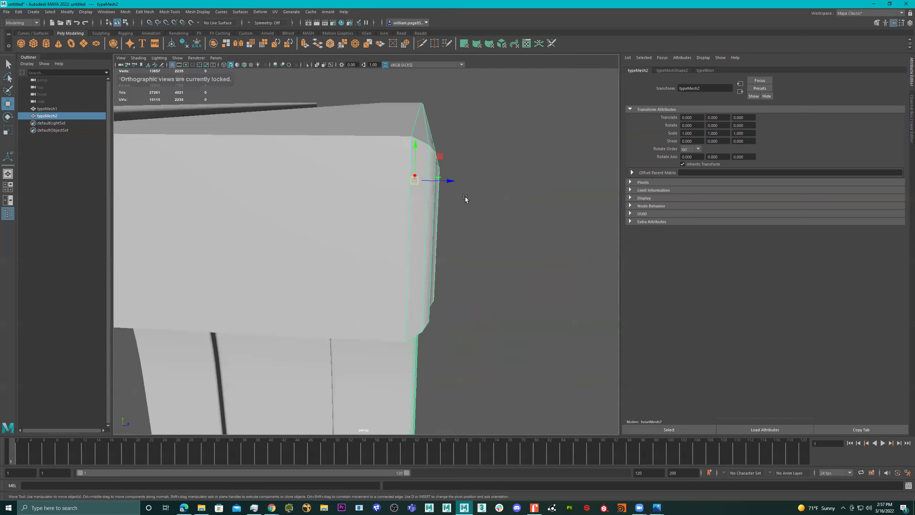
alt+drag(465, 197, 464, 193)
key(space)
key(space)
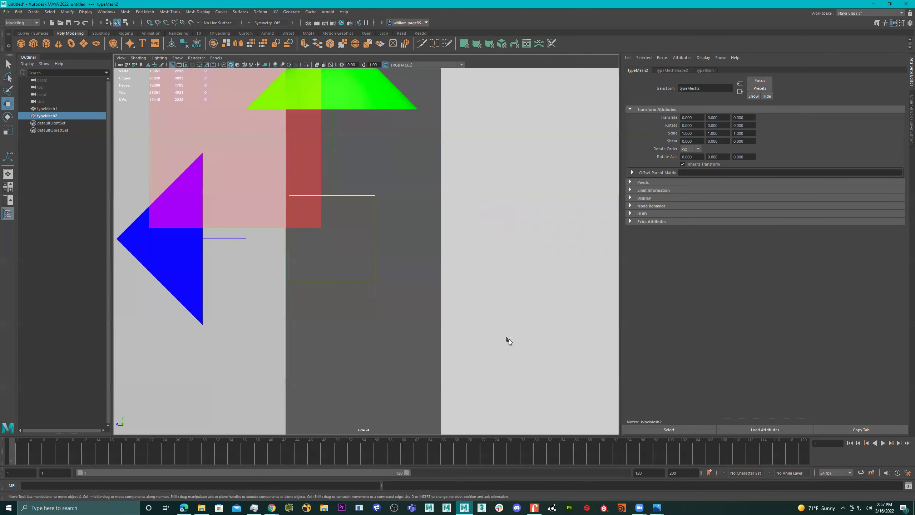
drag(226, 240, 378, 239)
Inspect the joint between the beveled front piece and the J body around the upper serif in perspective
key(space)
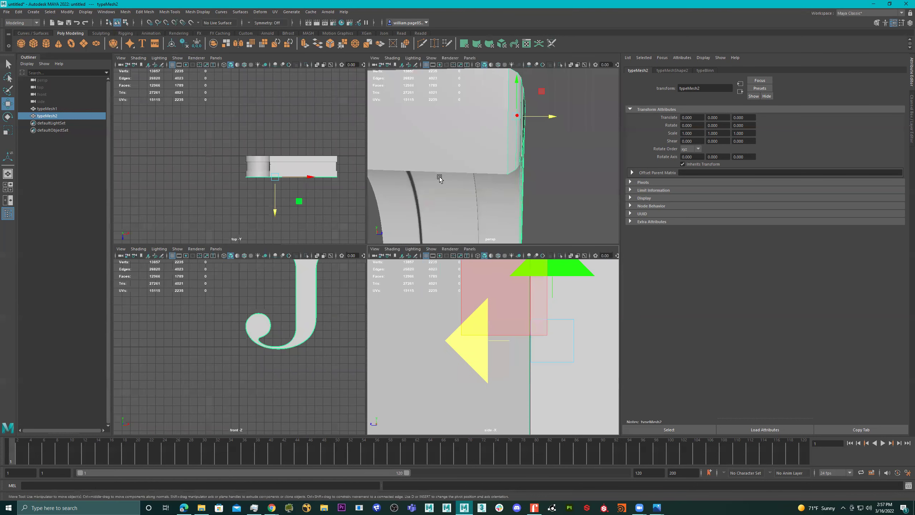
key(space)
alt+right_drag(472, 218, 401, 242)
alt+drag(401, 242, 406, 255)
alt+right_drag(406, 255, 391, 249)
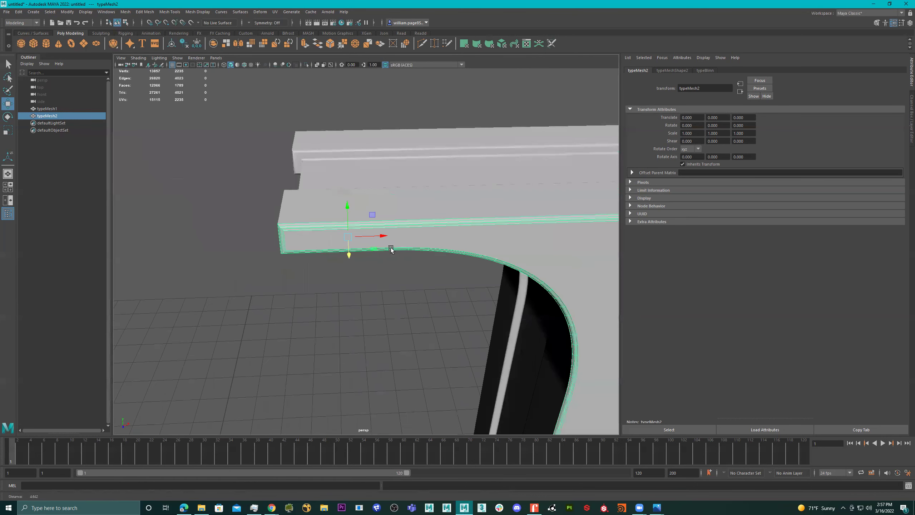
alt+drag(391, 249, 503, 249)
alt+right_drag(503, 249, 595, 239)
alt+middle_drag(499, 224, 479, 267)
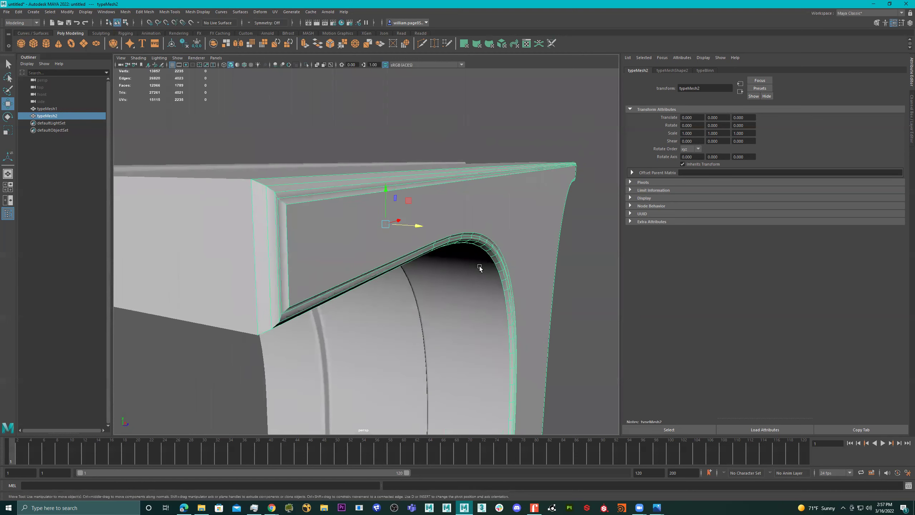
alt+drag(479, 266, 465, 261)
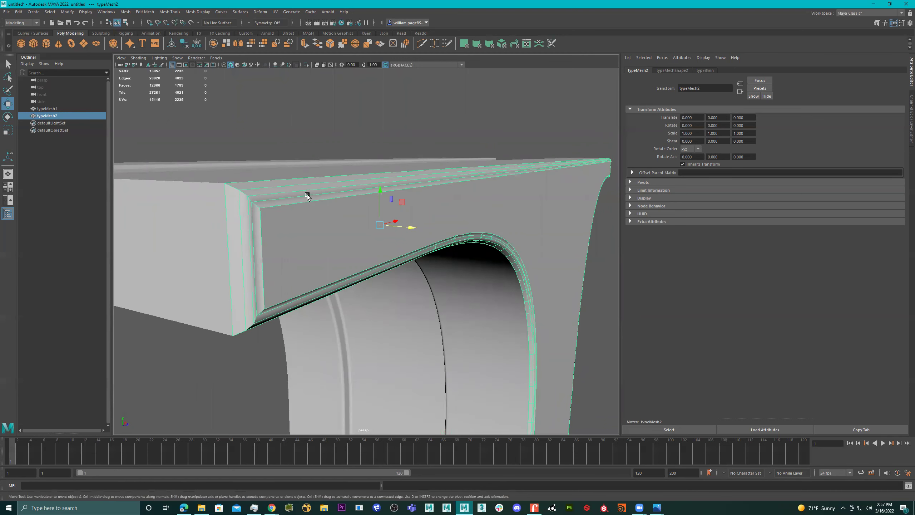
Toggle the front piece's visibility repeatedly to compare the J with and without its beveled edge
key(h)
key(h)
key(h)
key(h)
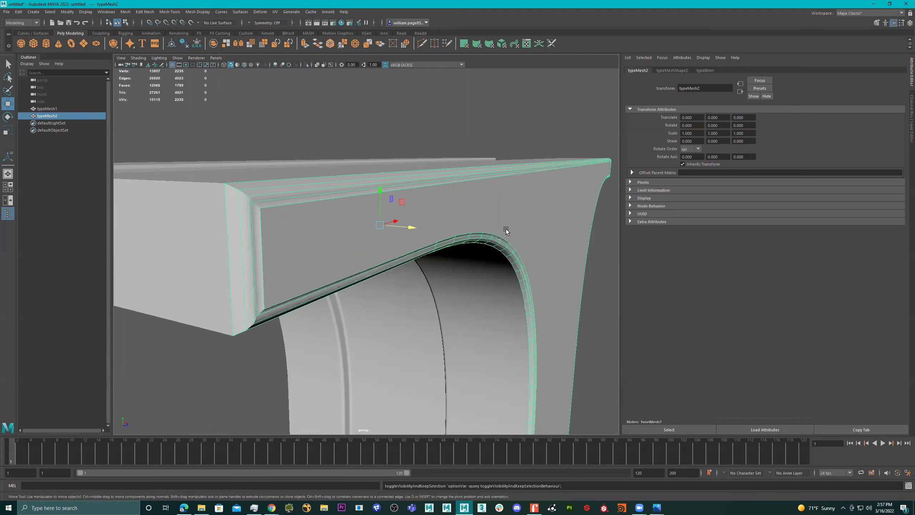
key(h)
key(h)
key(h)
key(h)
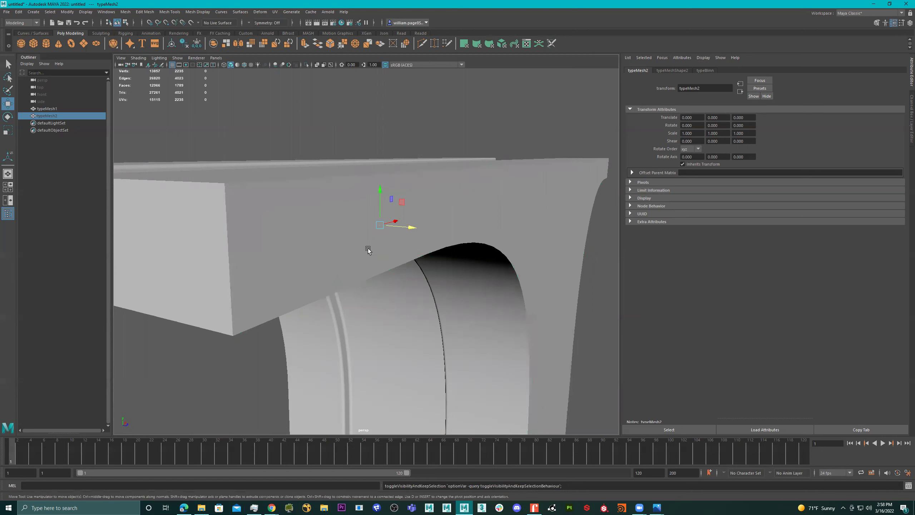
alt+drag(352, 261, 488, 240)
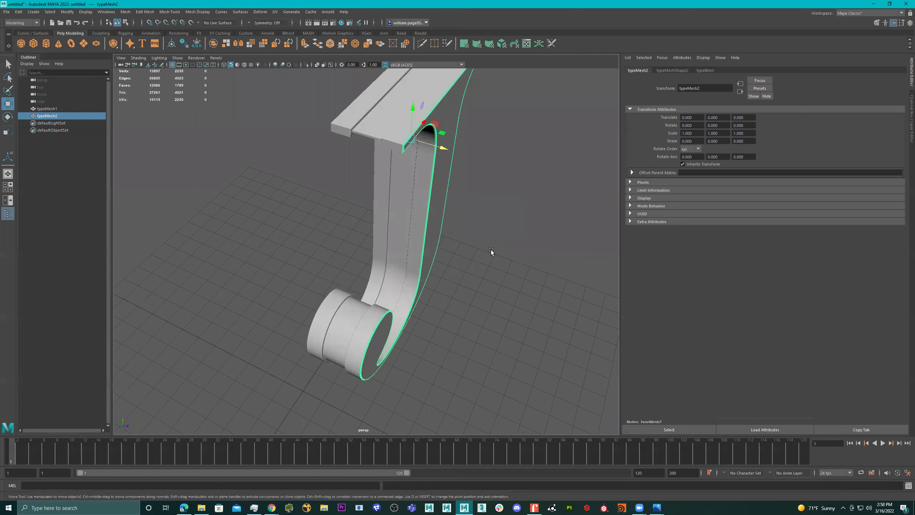
Mirror the front piece across the world position with the mirror axis set to Z
click(239, 43)
alt+drag(358, 197, 343, 226)
alt+right_drag(343, 226, 325, 224)
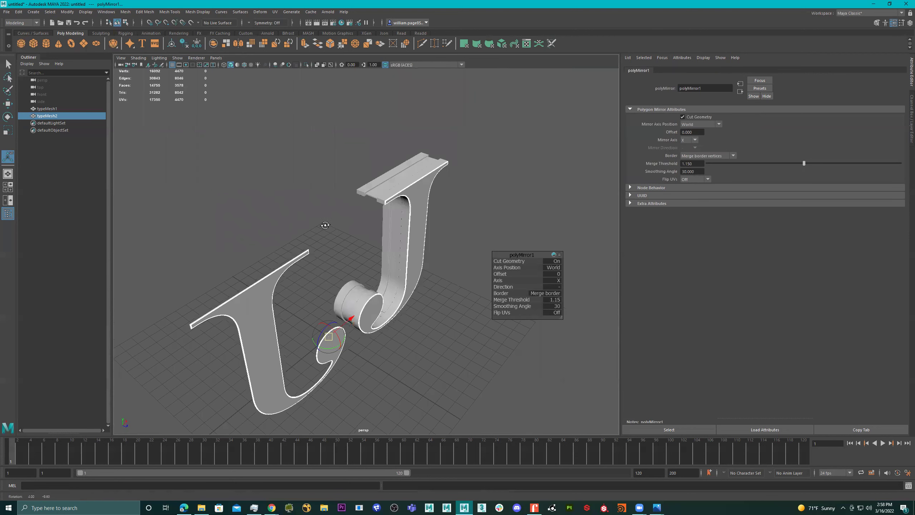
alt+drag(325, 225, 339, 228)
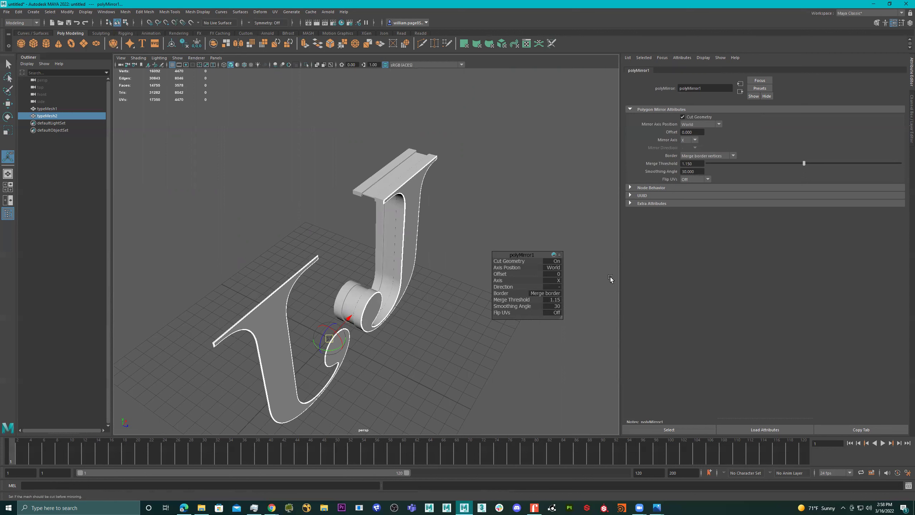
drag(507, 280, 570, 281)
Offset the mirror plane to about 1.237 and set the mirror's border option to Do not merge borders
alt+drag(375, 198, 372, 401)
alt+drag(432, 348, 389, 422)
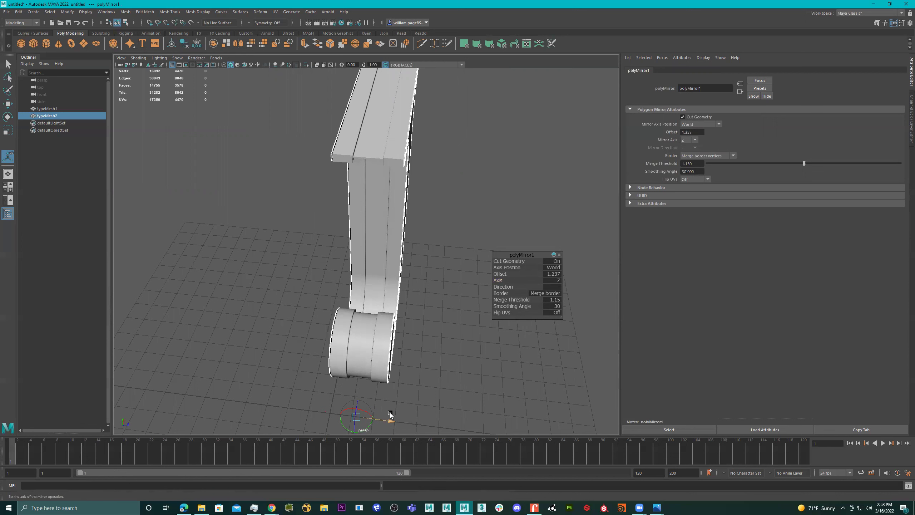
drag(500, 293, 587, 294)
Adjust the mirror offset to 1.249 in side view so the mirrored piece meets the J body's back face
alt+drag(397, 276, 415, 273)
key(space)
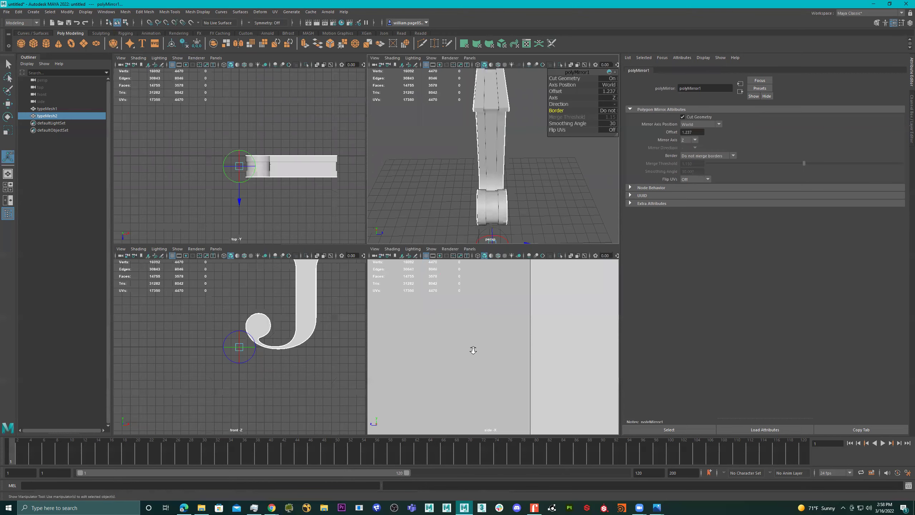
key(space)
scroll(414, 309, up, 2)
alt+middle_drag(471, 229, 495, 54)
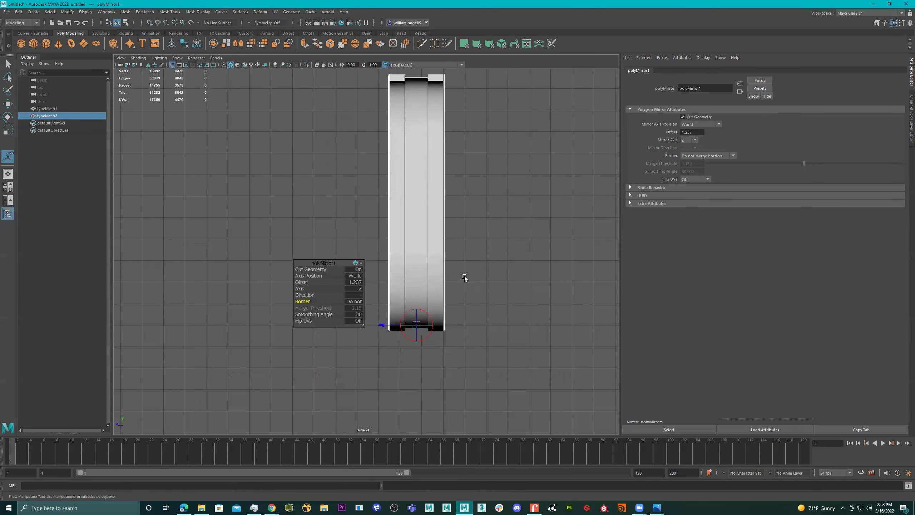
mouse_move(391, 326)
mouse_down()
mouse_move(414, 326)
mouse_move(403, 327)
mouse_up()
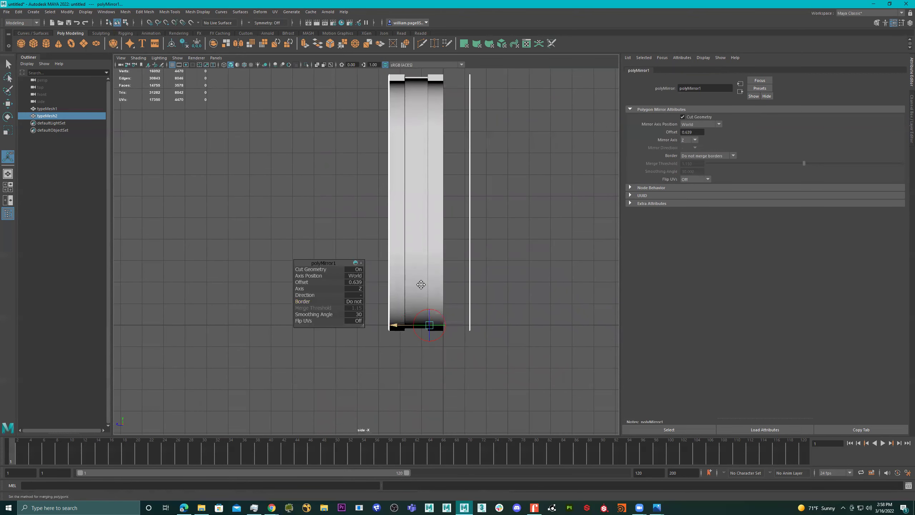
alt+middle_drag(421, 285, 397, 293)
scroll(512, 341, up, 4)
alt+middle_drag(444, 267, 356, 143)
alt+right_drag(360, 151, 793, 350)
alt+middle_drag(446, 297, 382, 271)
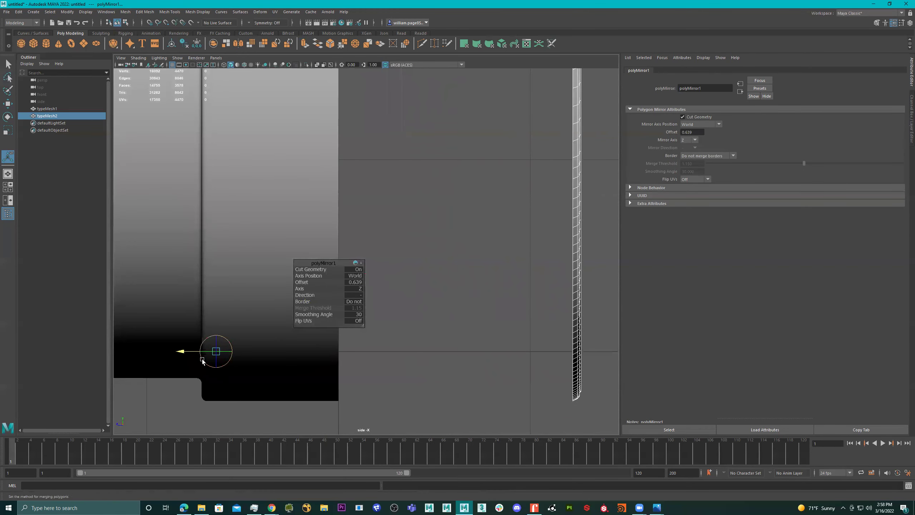
drag(186, 352, 106, 341)
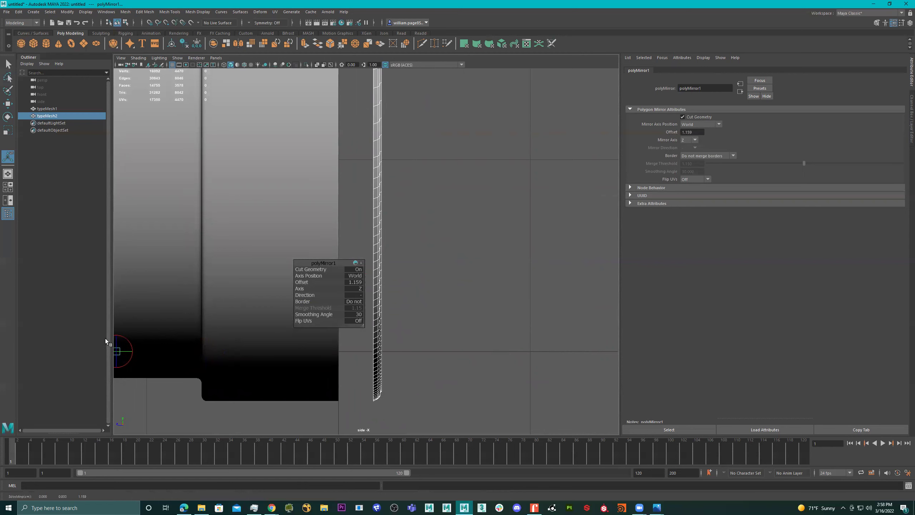
alt+middle_drag(274, 330, 334, 327)
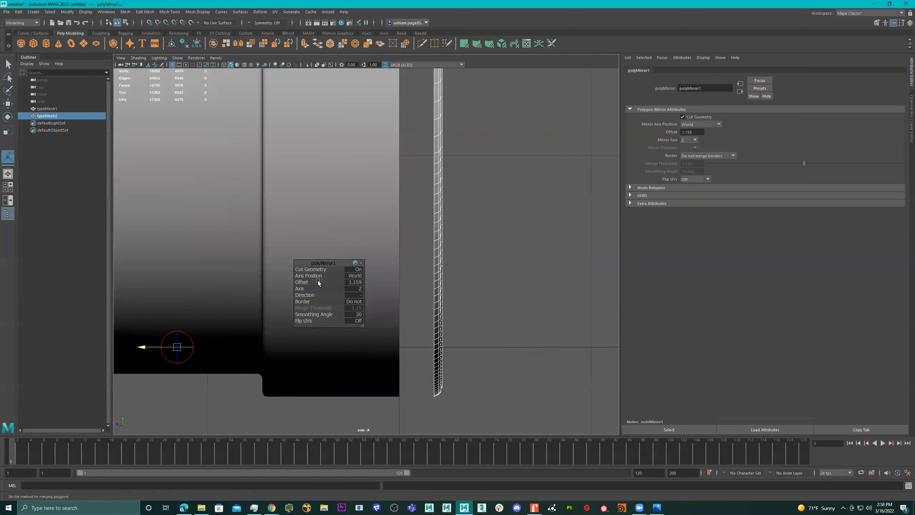
drag(302, 282, 307, 285)
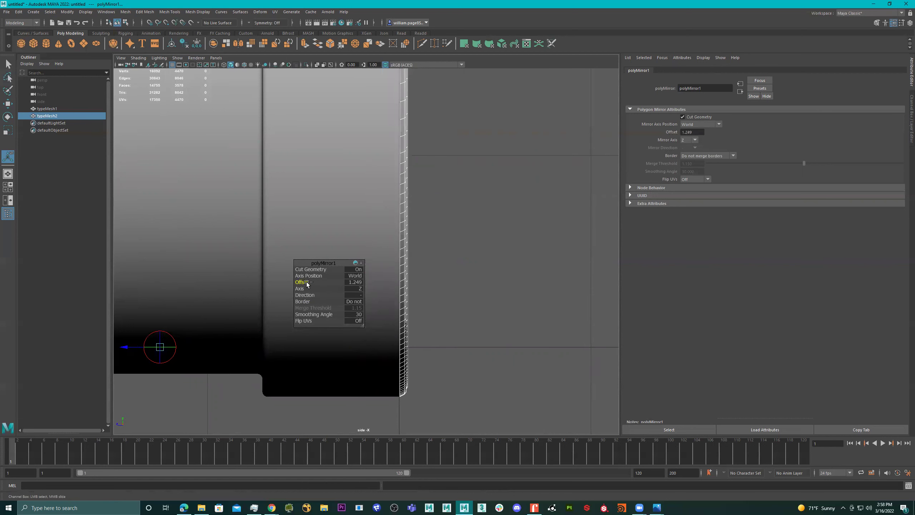
Examine the mirrored piece's seam at the J's back up close, and review the deselected letter from several angles in perspective
alt+right_drag(414, 277, 569, 305)
alt+middle_drag(496, 300, 470, 301)
alt+right_drag(470, 301, 595, 314)
alt+middle_drag(522, 291, 443, 287)
alt+right_drag(443, 286, 527, 294)
key(f)
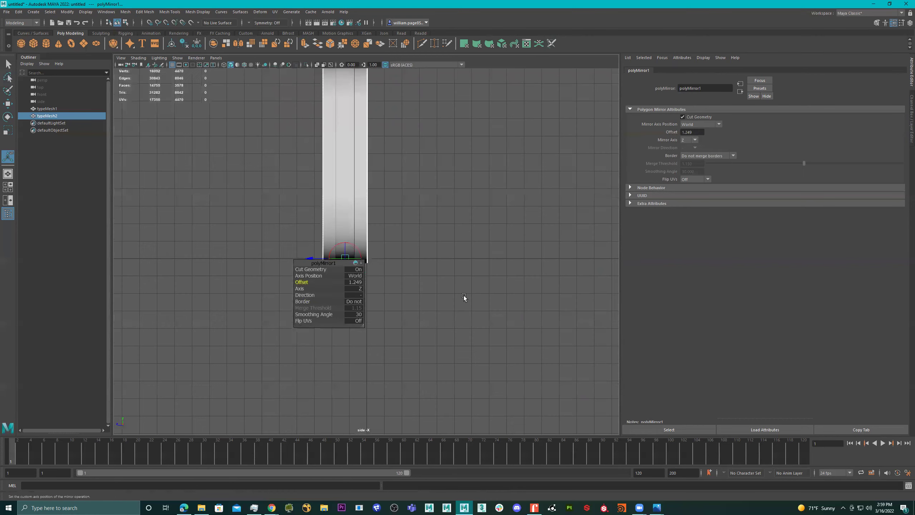
key(space)
key(space)
alt+drag(466, 212, 418, 231)
alt+right_drag(418, 231, 550, 195)
click(542, 213)
alt+drag(549, 219, 453, 310)
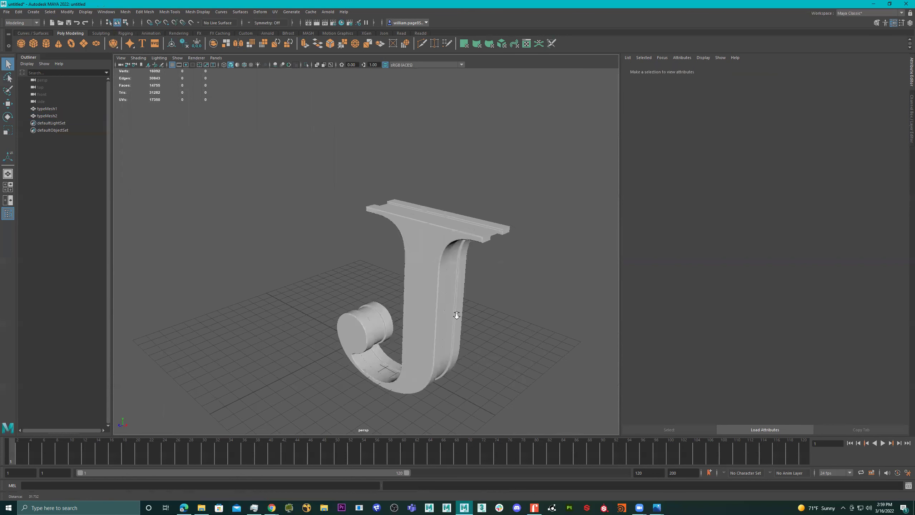
alt+right_drag(454, 311, 449, 254)
alt+drag(449, 253, 423, 207)
Hide the mirrored beveled pieces on the J and clear the selection
click(403, 246)
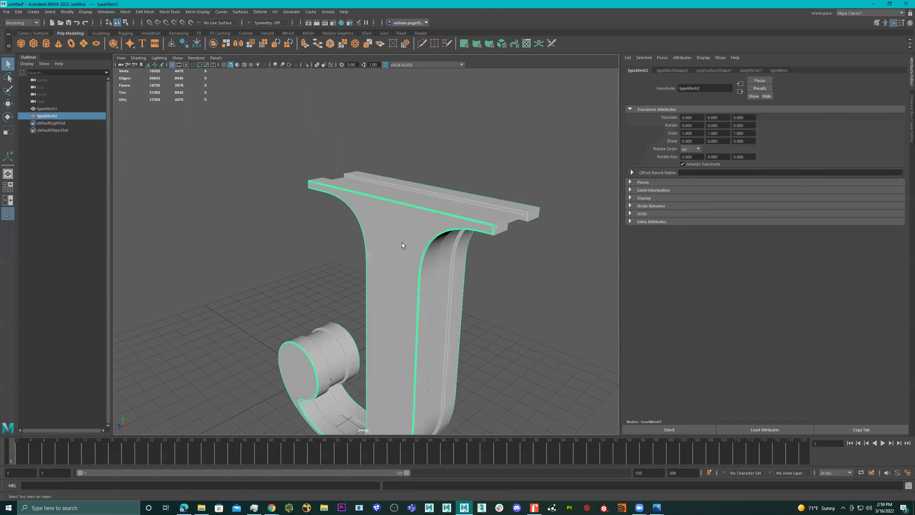
key(h)
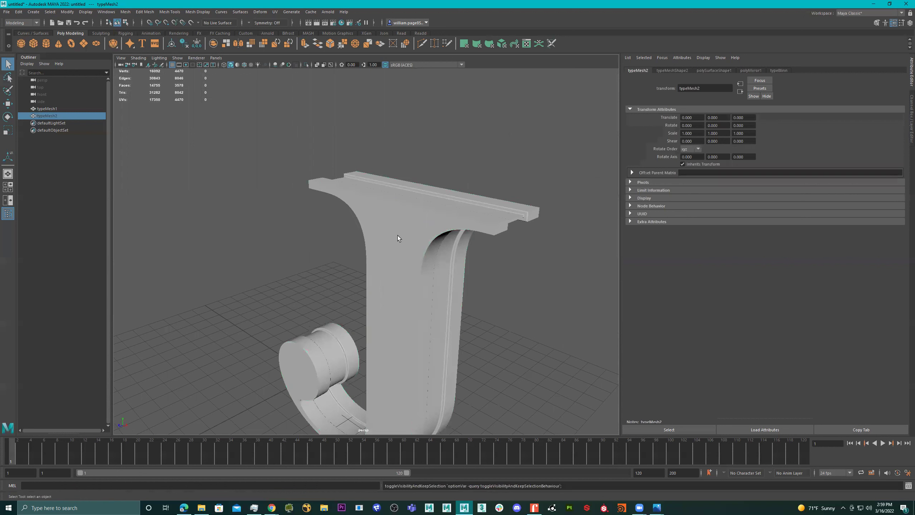
click(397, 238)
click(555, 316)
key(h)
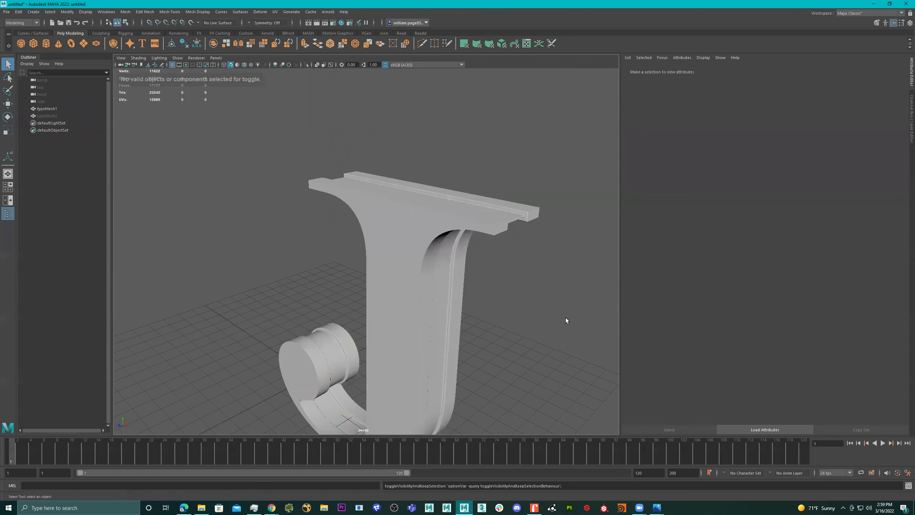
Unhide the mirrored beveled pieces and group them together with the J body
click(47, 116)
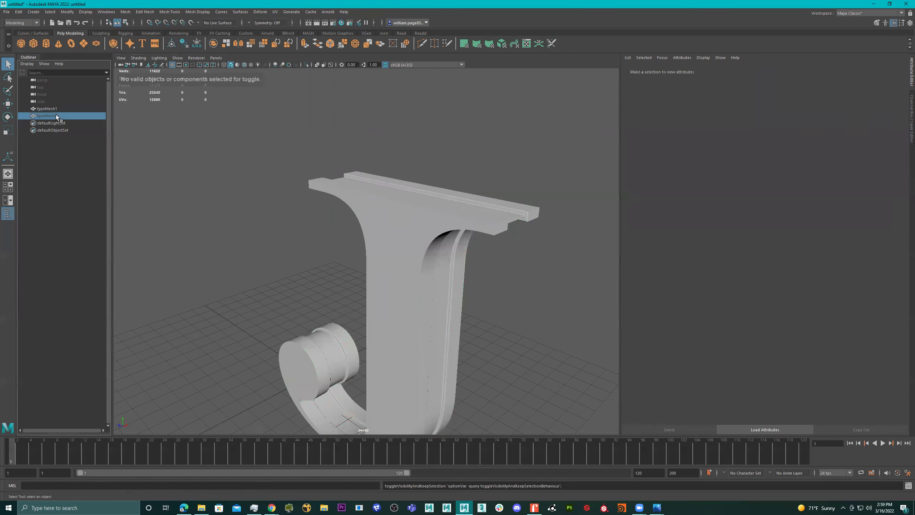
key(shift+h)
alt+drag(471, 274, 535, 216)
drag(545, 149, 243, 382)
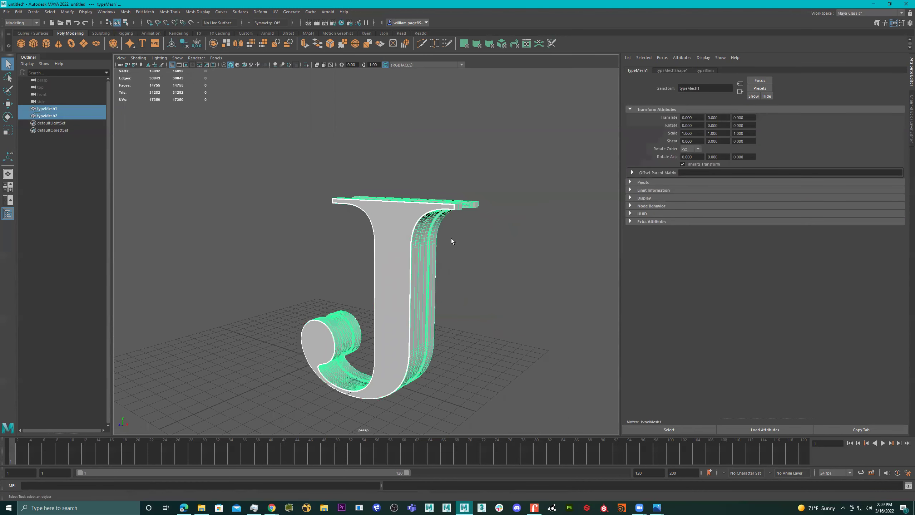
key(ctrl+g)
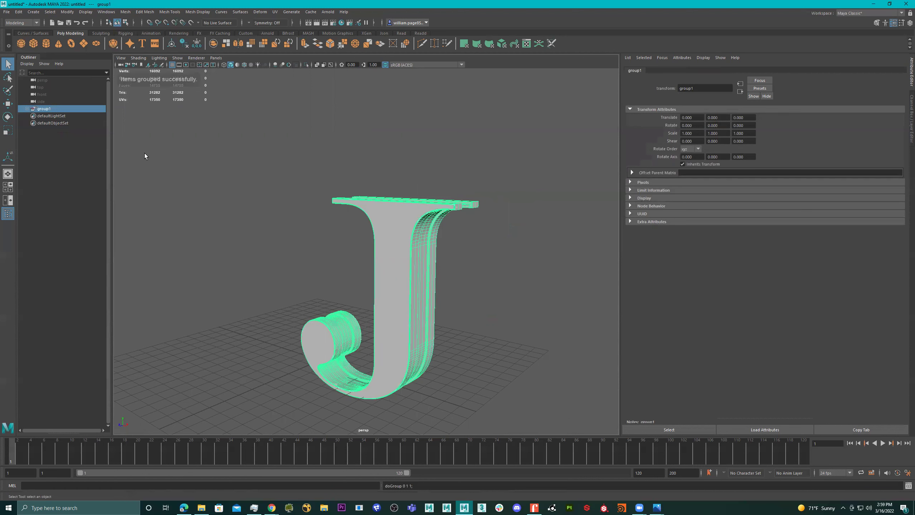
Rename the new group letter_J, clear the selection and view the whole letter
double_click(45, 108)
text(le)
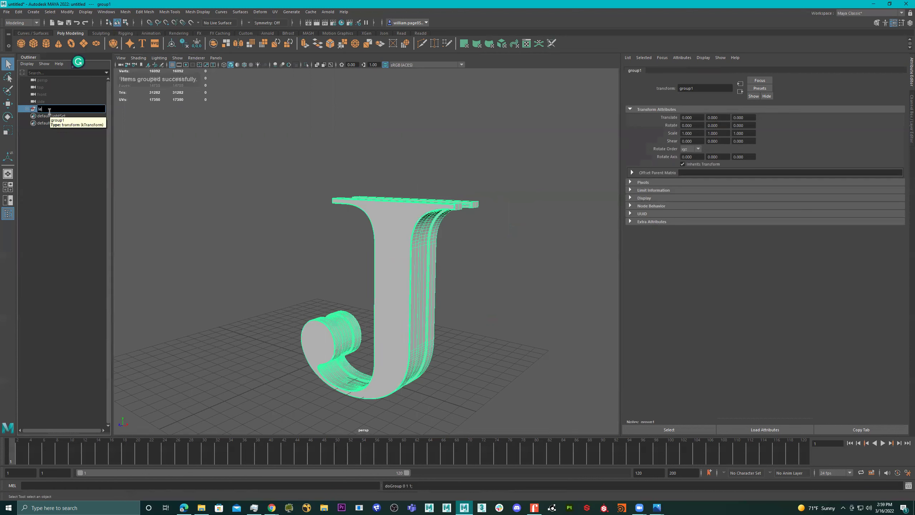
text(tter_J)
key(Return)
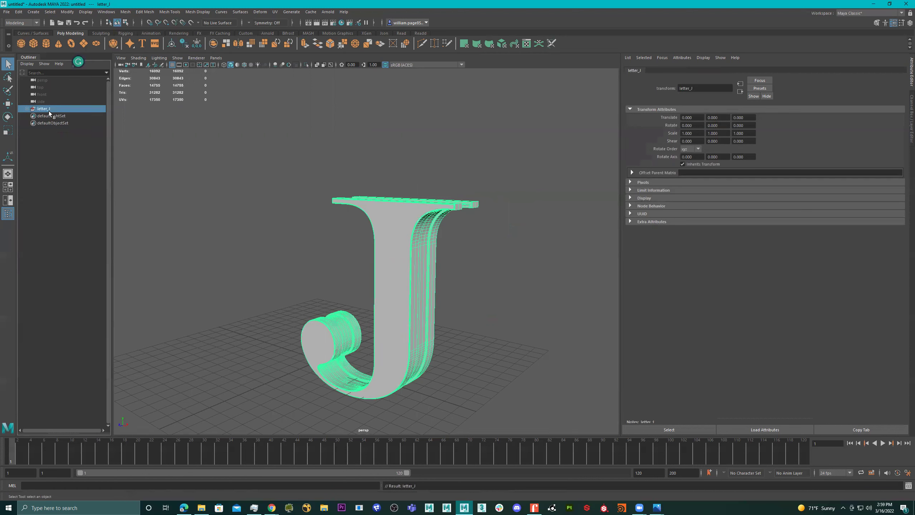
click(444, 203)
alt+drag(485, 196, 445, 218)
click(482, 221)
scroll(445, 217, down, 3)
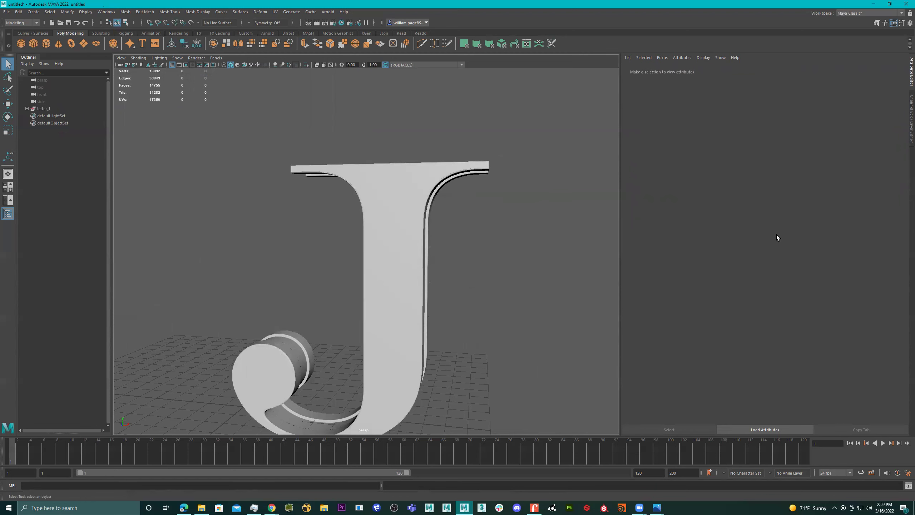
scroll(458, 295, down, 3)
Select the letter_J group and center its pivot
click(45, 108)
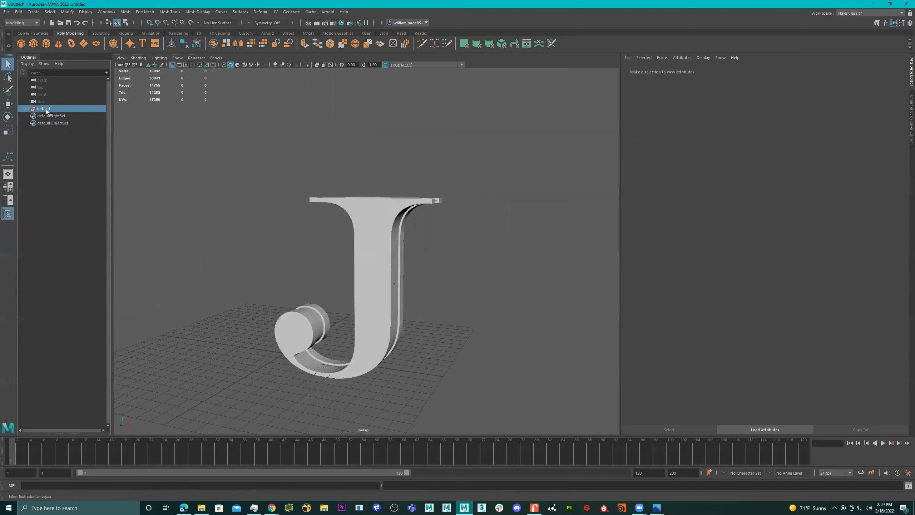
alt+drag(426, 262, 365, 279)
key(w)
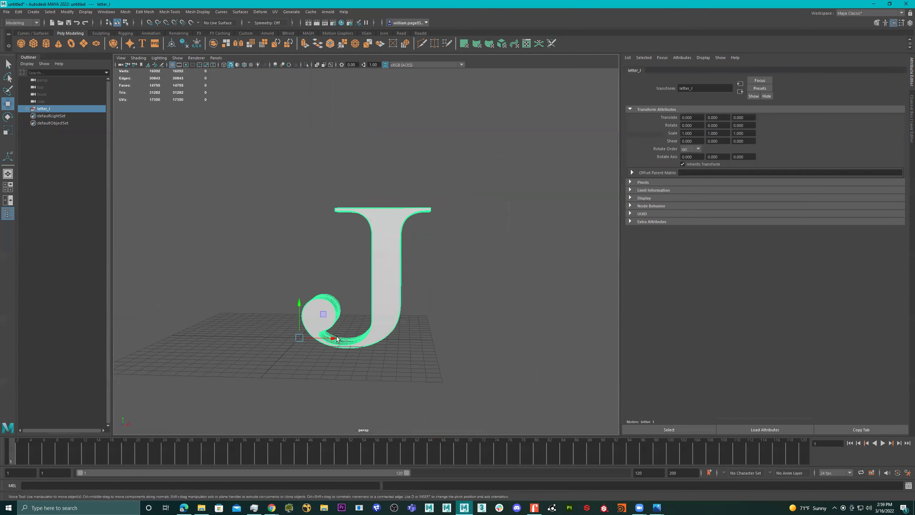
click(171, 44)
alt+drag(392, 253, 393, 241)
Lower the letter_J group's pivot to the base of the letter in side view
key(space)
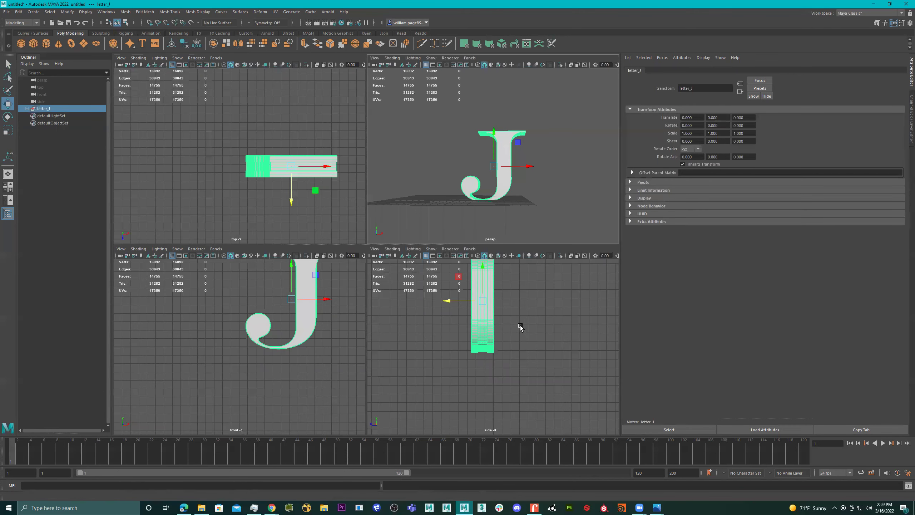
key(space)
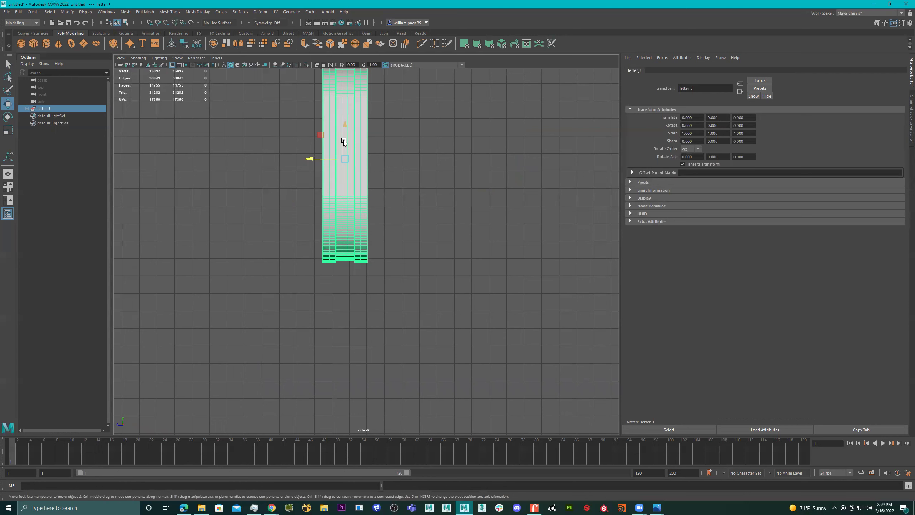
key(d)
drag(346, 126, 346, 175)
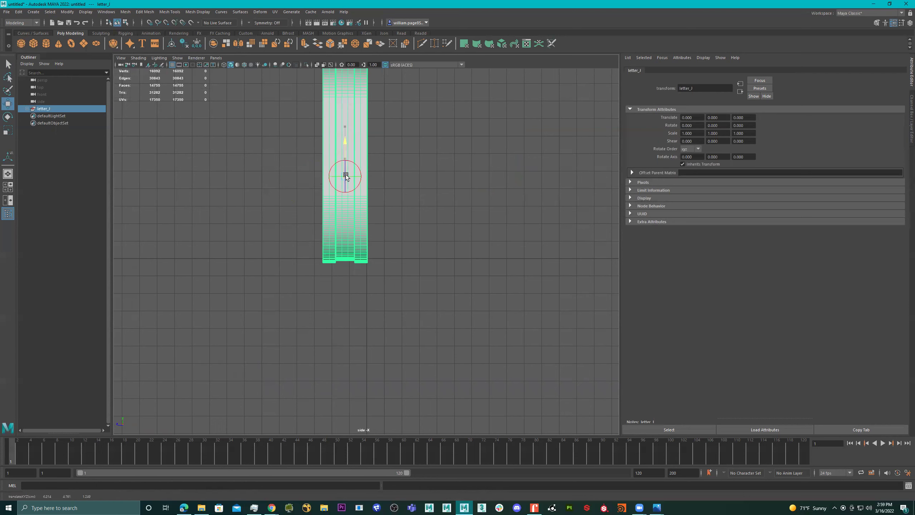
drag(346, 226, 346, 230)
key(d)
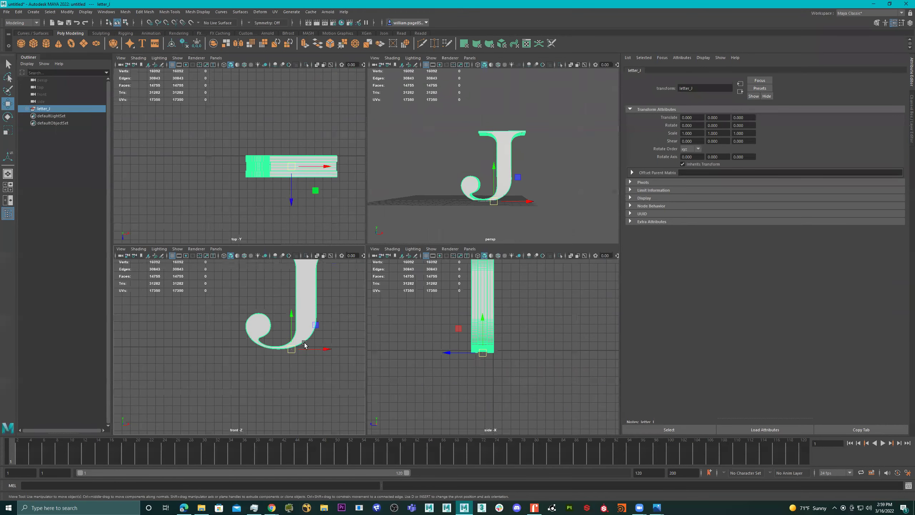
Place the group's pivot at the lowest point of the J's bottom curve in front view, and return to perspective
key(space)
scroll(485, 223, up, 8)
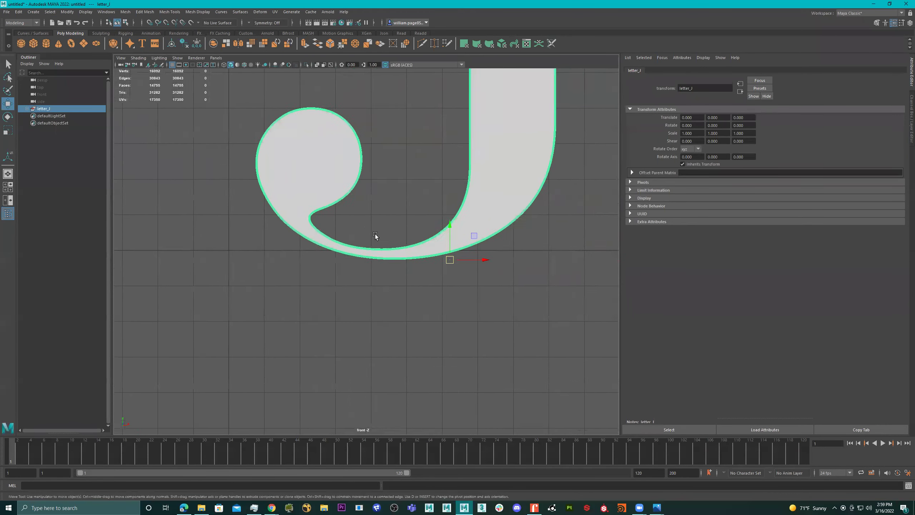
key(d)
drag(534, 266, 435, 267)
scroll(390, 266, up, 10)
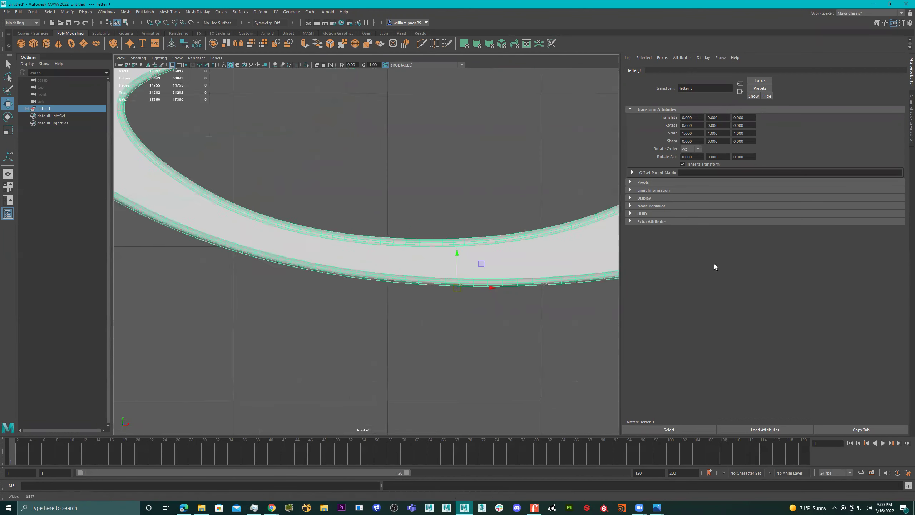
scroll(385, 255, up, 3)
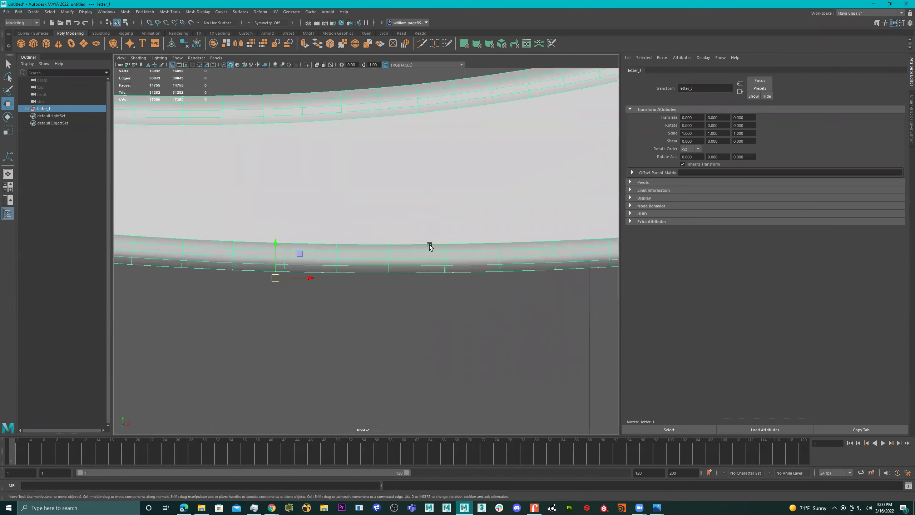
drag(308, 279, 437, 284)
drag(411, 251, 407, 247)
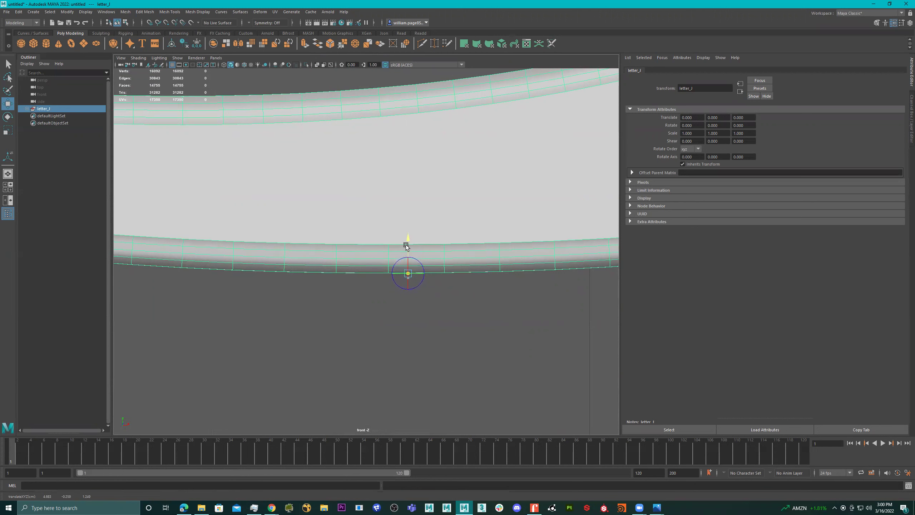
key(f)
key(space)
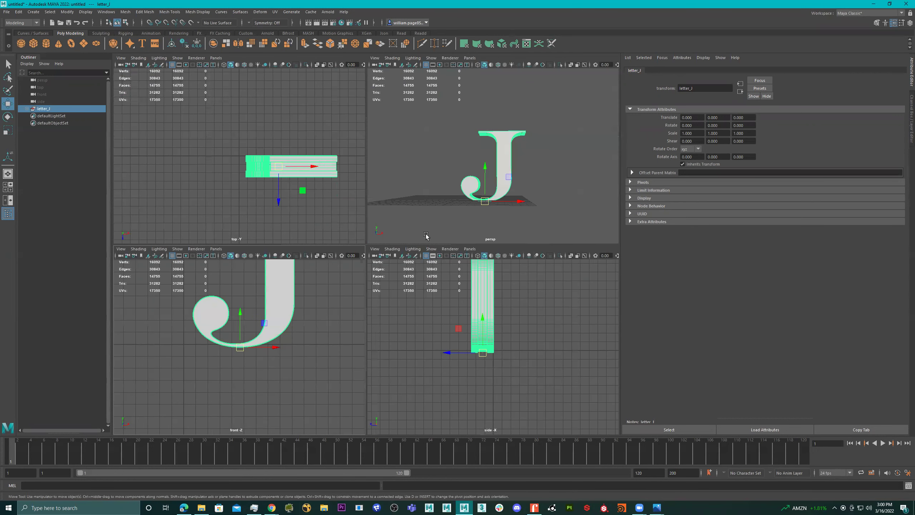
key(space)
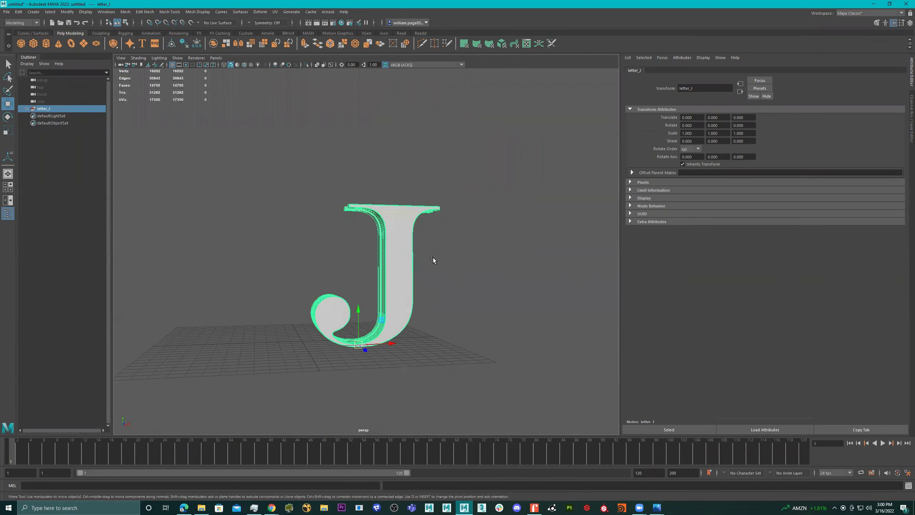
Scale the letter_J group up uniformly to about 1.69
drag(360, 313, 528, 302)
key(r)
alt+drag(456, 313, 434, 303)
drag(361, 327, 171, 298)
Raise the letter_J group to about 3.66 on Y and shift it along negative X over the grid's center
key(w)
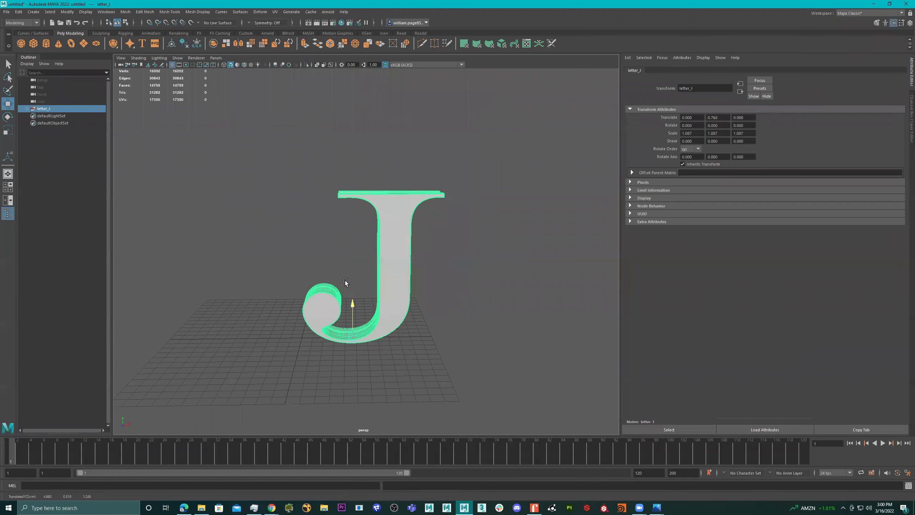
drag(352, 306, 352, 269)
drag(386, 308, 328, 306)
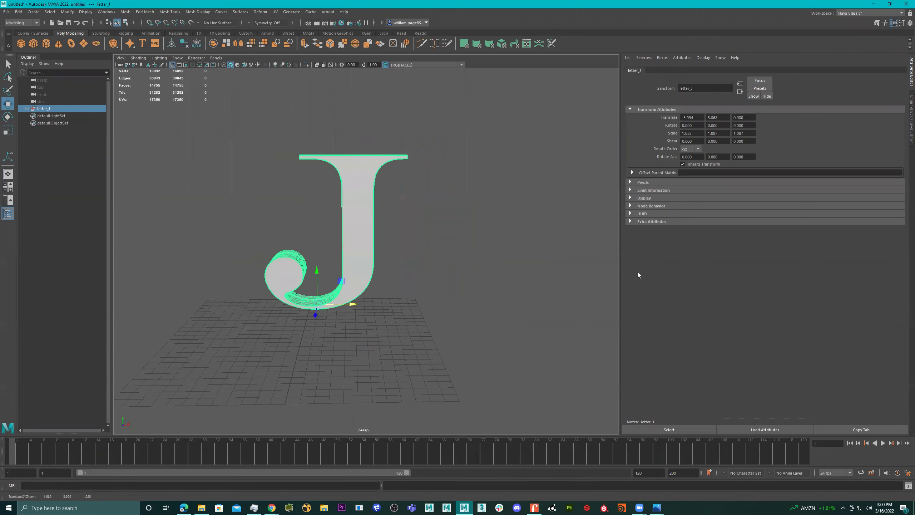
alt+drag(453, 283, 494, 286)
drag(366, 312, 337, 305)
alt+drag(425, 301, 392, 289)
alt+middle_drag(391, 289, 388, 292)
alt+drag(388, 292, 403, 298)
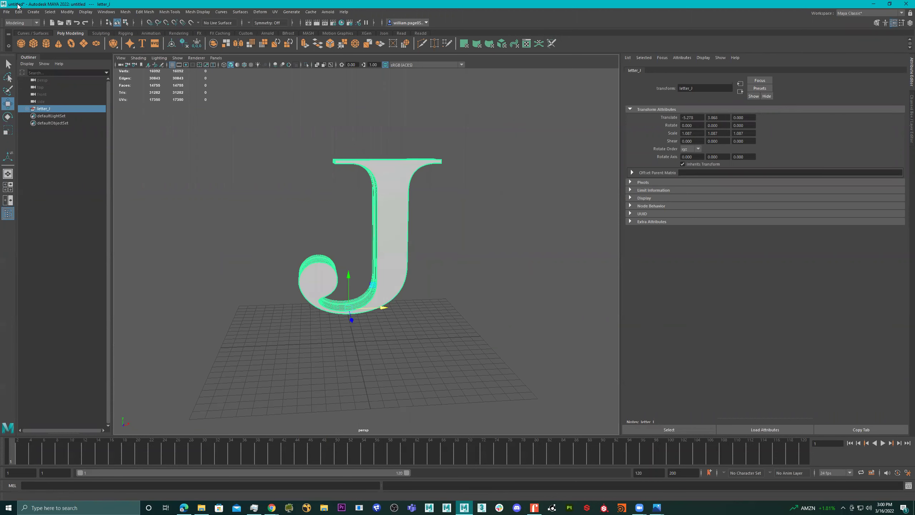
Create a polygon cylinder below the J, flatten it into a disk scaled 3.974 × 0.292 × 3.974, and raise it to Y 1.449
click(46, 43)
key(r)
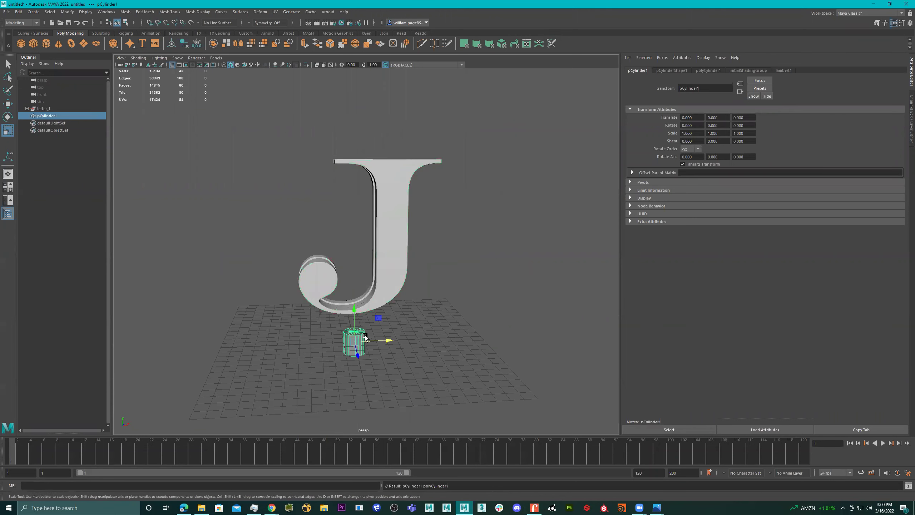
drag(355, 342, 263, 340)
key(w)
key(r)
alt+drag(388, 336, 339, 319)
alt+right_drag(339, 320, 519, 321)
alt+drag(519, 320, 345, 308)
key(w)
key(r)
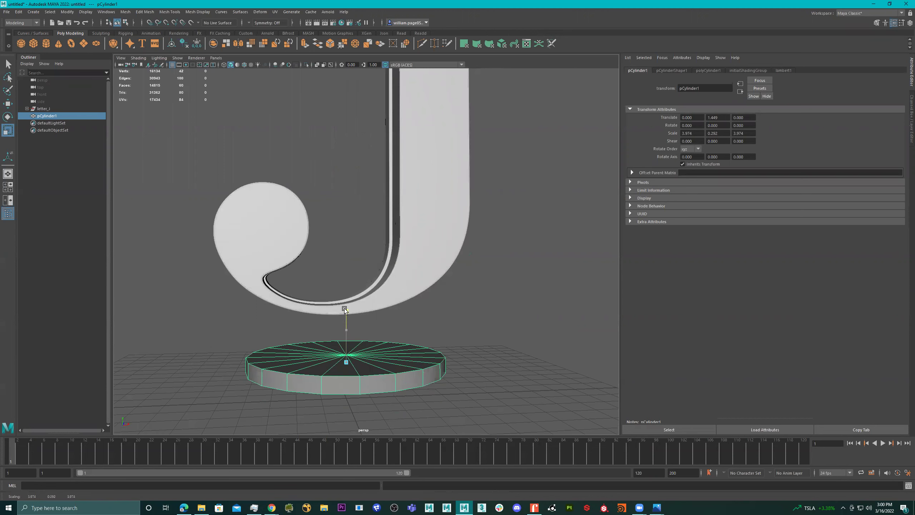
Bevel the upper and lower rim edge loops of the disk
right_drag(363, 367, 362, 342)
click(339, 375)
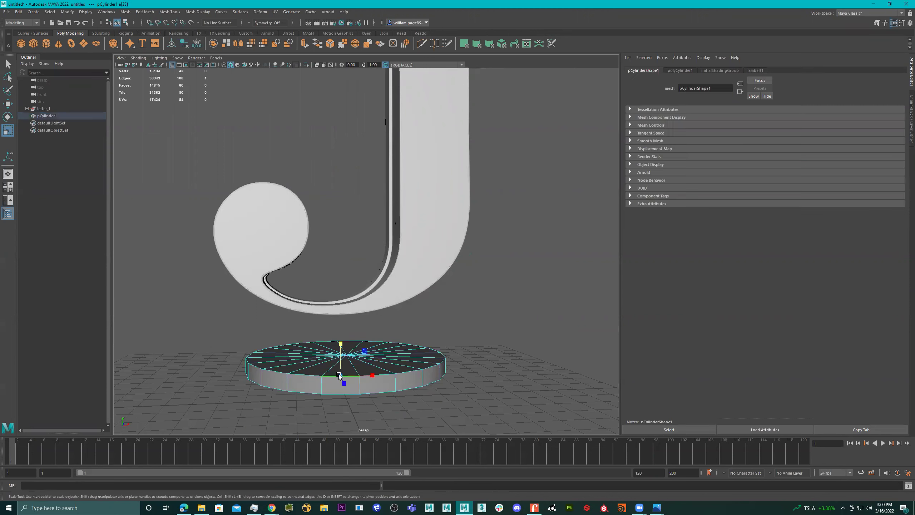
shift+double_click(371, 393)
alt+drag(370, 393, 468, 349)
alt+right_drag(468, 348, 492, 349)
alt+drag(492, 348, 474, 283)
shift+right_drag(474, 283, 508, 286)
drag(504, 267, 493, 261)
Turn on smooth preview for the disk, return to object mode and check the rounded rims
key(3)
right_drag(386, 312, 424, 299)
click(527, 205)
alt+drag(456, 281, 382, 294)
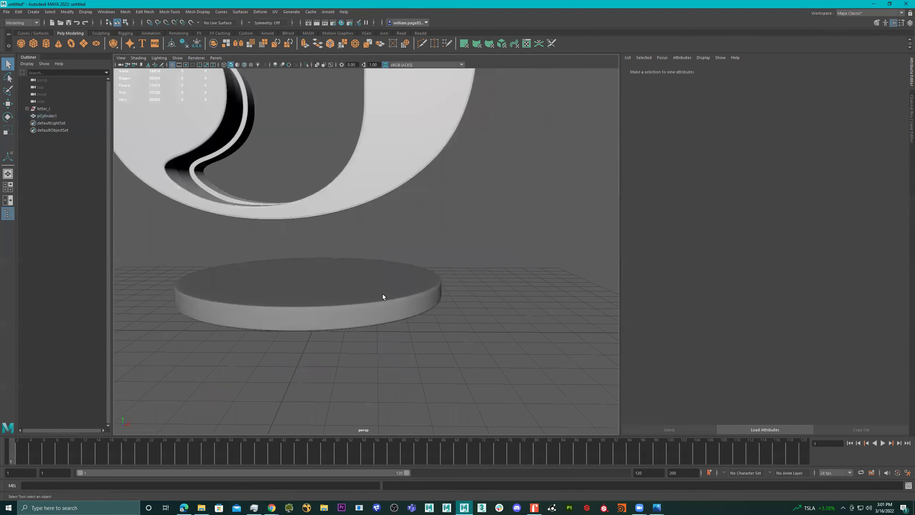
click(382, 294)
alt+drag(452, 268, 470, 256)
alt+right_drag(471, 256, 266, 149)
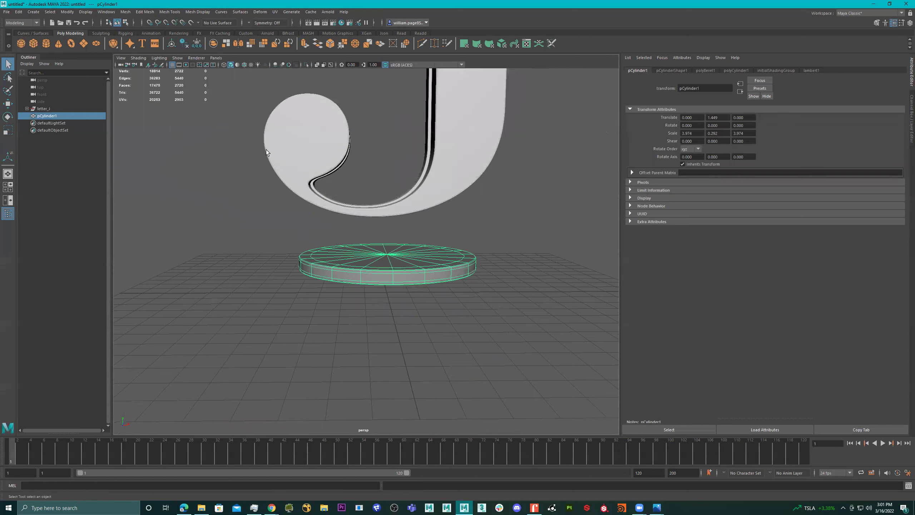
Create a polygon torus with a radius of 5.957 and a section radius of 0.196
click(71, 43)
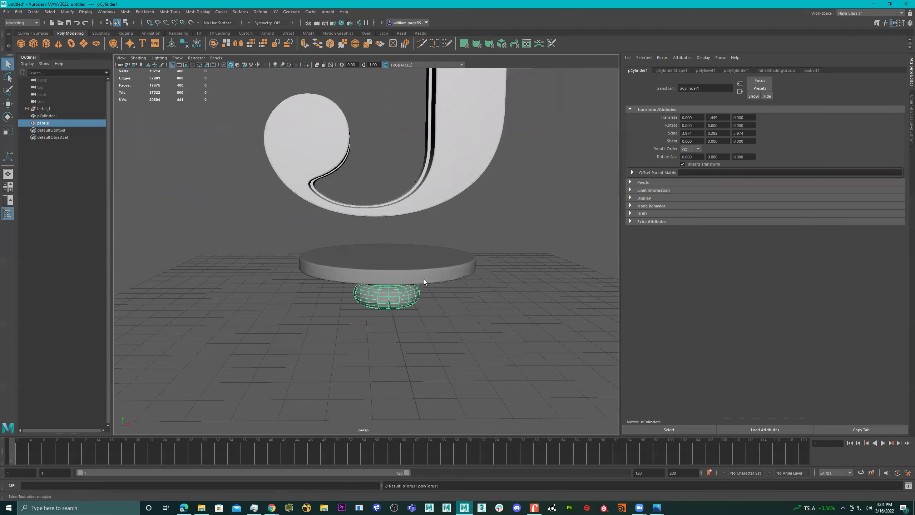
key(r)
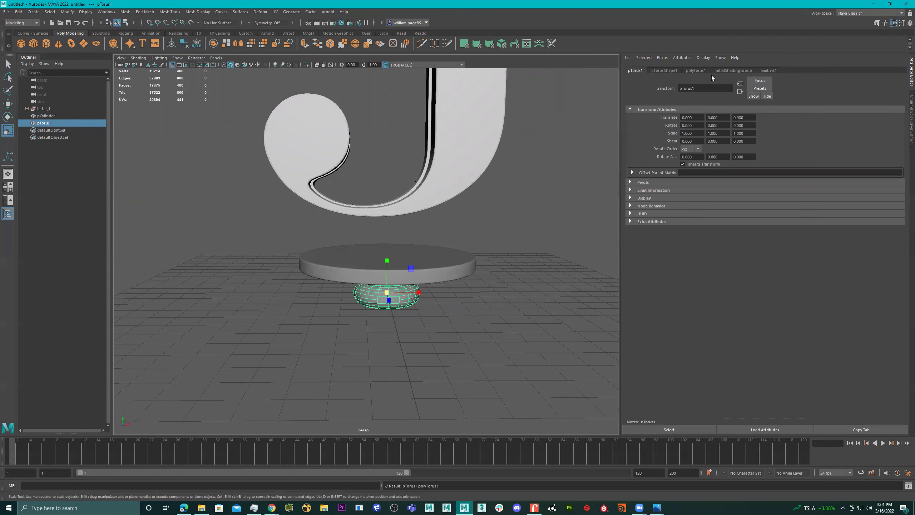
click(664, 70)
click(696, 71)
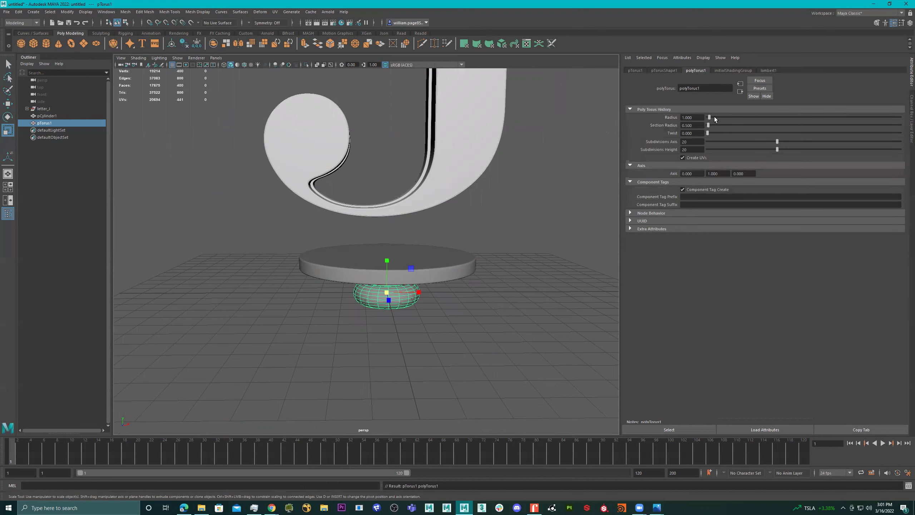
mouse_move(712, 118)
mouse_down()
mouse_move(723, 127)
mouse_move(708, 127)
mouse_up()
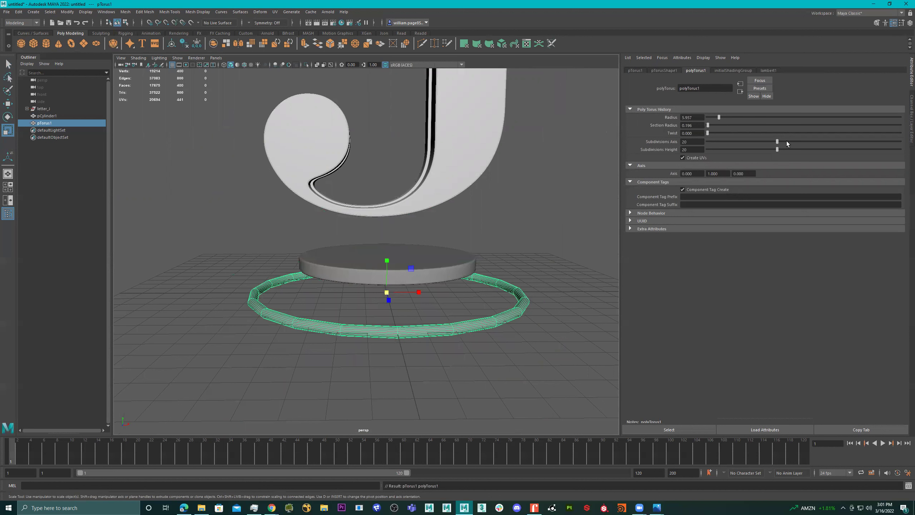
Set the torus's axis and height subdivisions to 40 each
drag(778, 142, 839, 142)
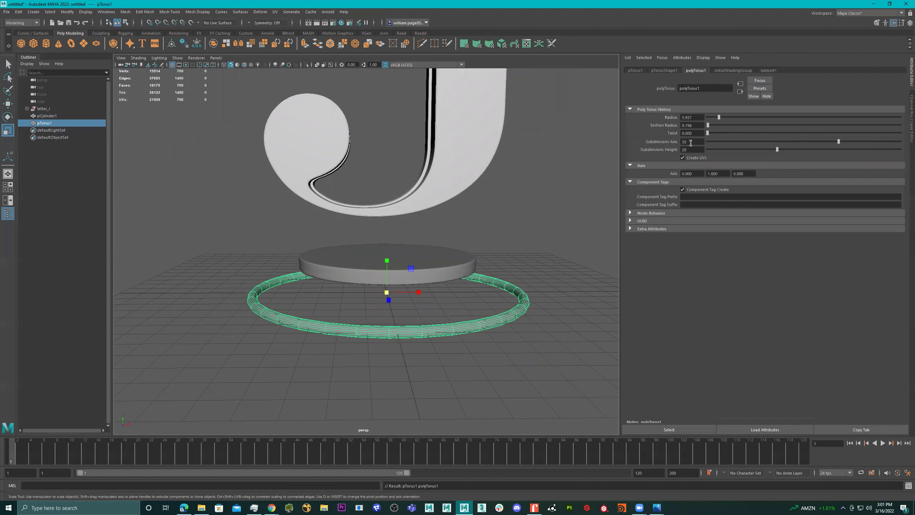
text(40)
key(Tab)
text(40)
key(Return)
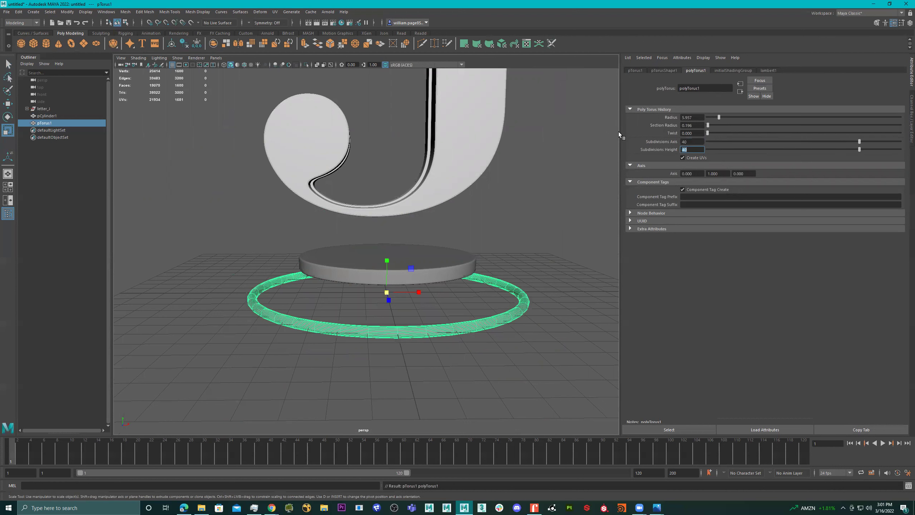
Raise the torus around the disk and scale it down to sit close to the rim
alt+drag(319, 219, 348, 298)
key(w)
drag(384, 267, 382, 289)
scroll(457, 236, up, 5)
key(r)
drag(400, 247, 365, 235)
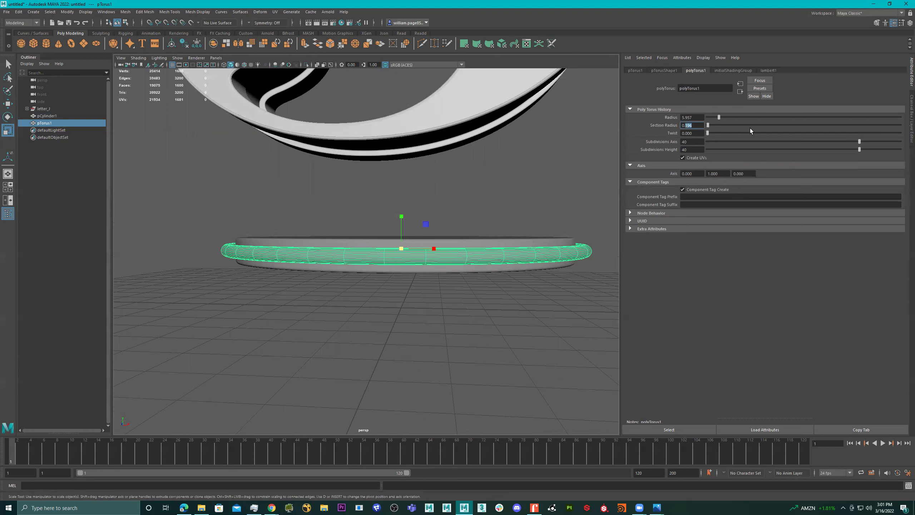
Set the torus's section radius to 0.150
text(150)
key(Return)
alt+drag(485, 237, 464, 197)
Duplicate the torus ring and raise the copy above the disk
key(w)
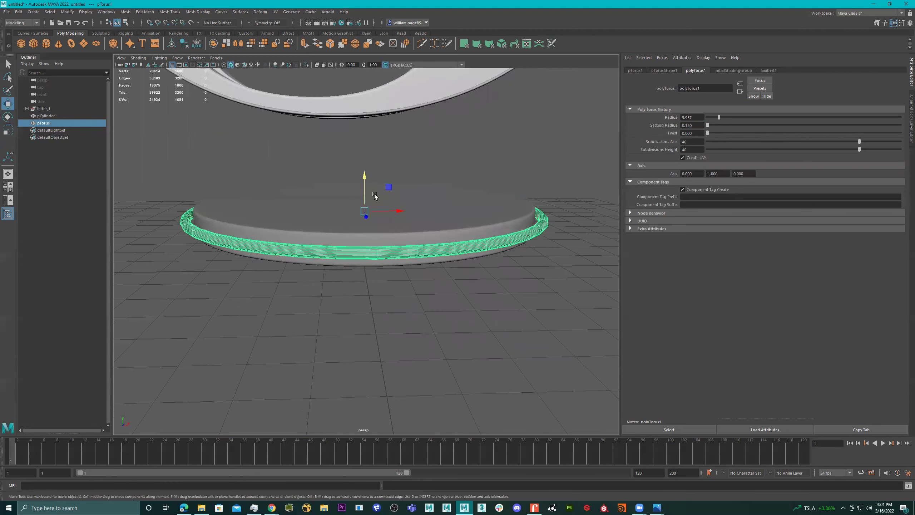
alt+drag(363, 196, 365, 142)
key(ctrl+d)
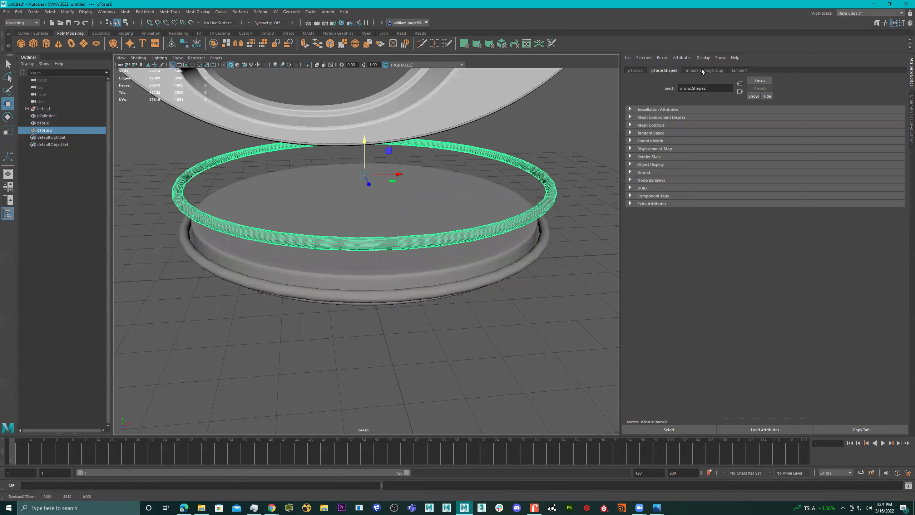
Scale the duplicated torus ring down and position it around the upper edge of the disk
click(701, 69)
alt+drag(469, 249, 443, 224)
drag(363, 137, 384, 206)
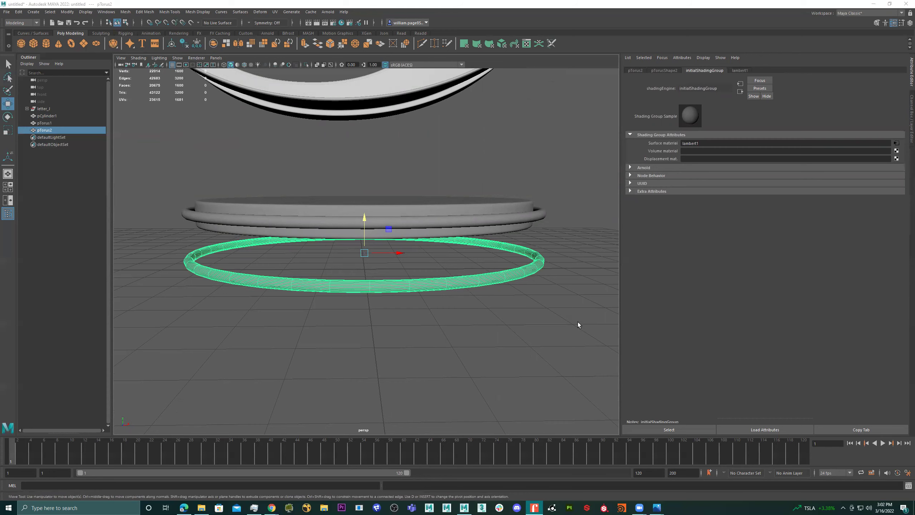
mouse_move(440, 267)
alt+mouse_down()
mouse_move(412, 290)
mouse_move(459, 249)
mouse_move(441, 270)
alt+mouse_up()
drag(361, 215, 362, 147)
alt+drag(365, 179, 342, 191)
key(r)
key(w)
drag(365, 159, 360, 191)
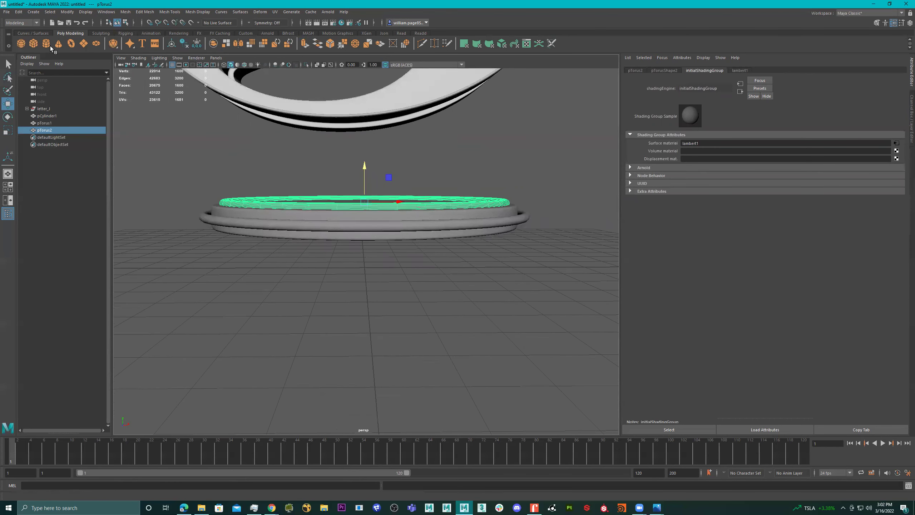
Create a new polygon torus with a radius of about 3.913 and a section radius of 0.113
click(71, 43)
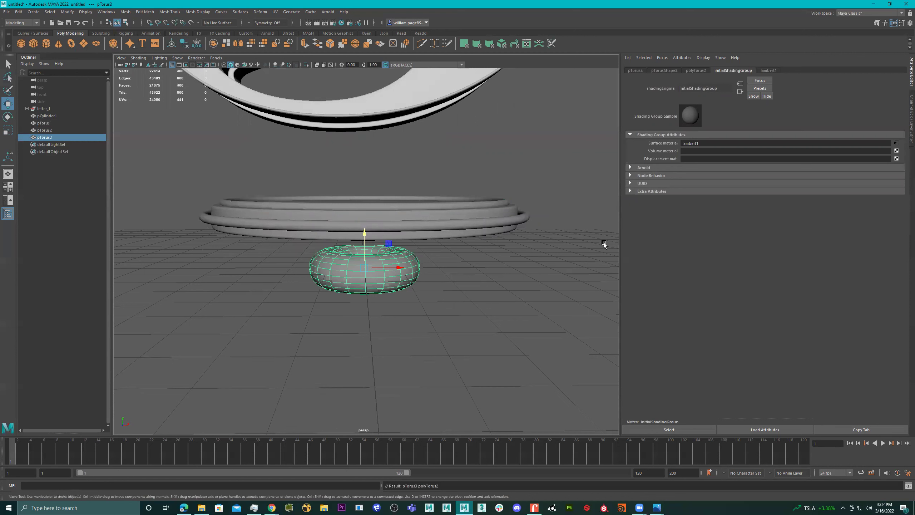
click(696, 71)
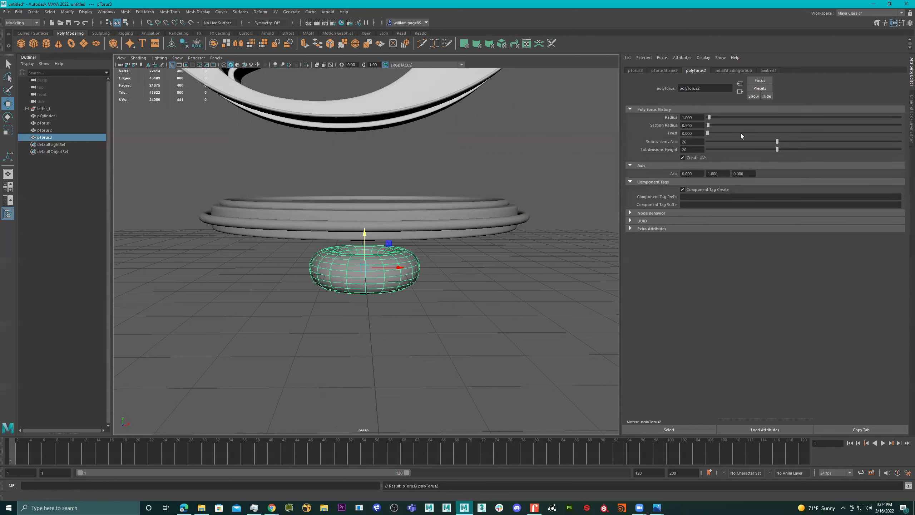
drag(708, 126, 726, 126)
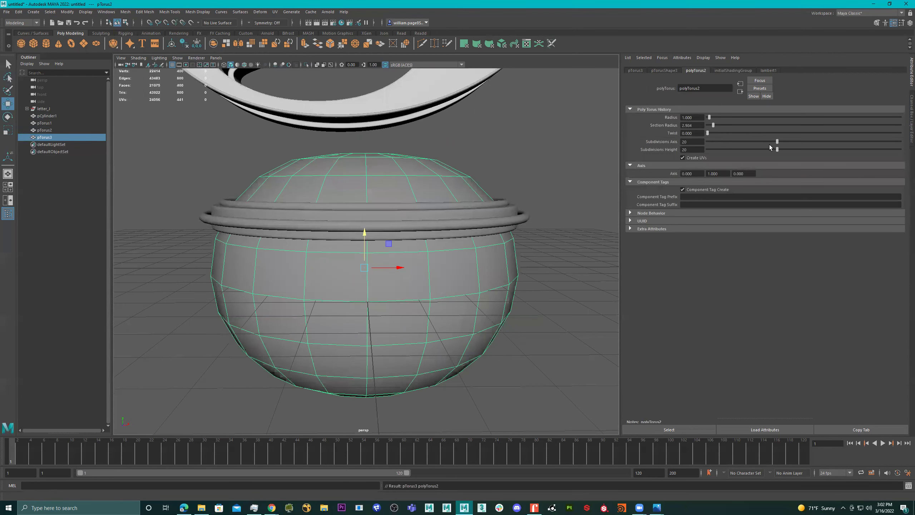
drag(709, 118, 708, 128)
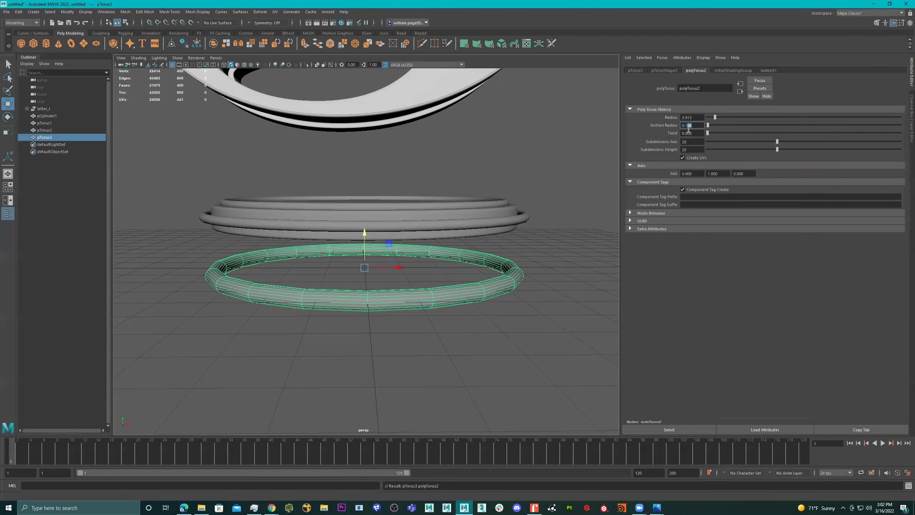
key(Return)
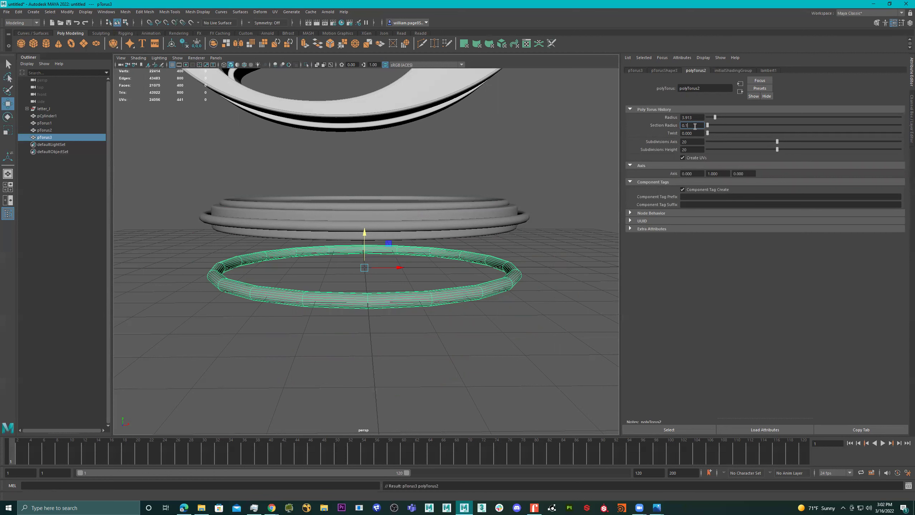
text(0.113)
key(Return)
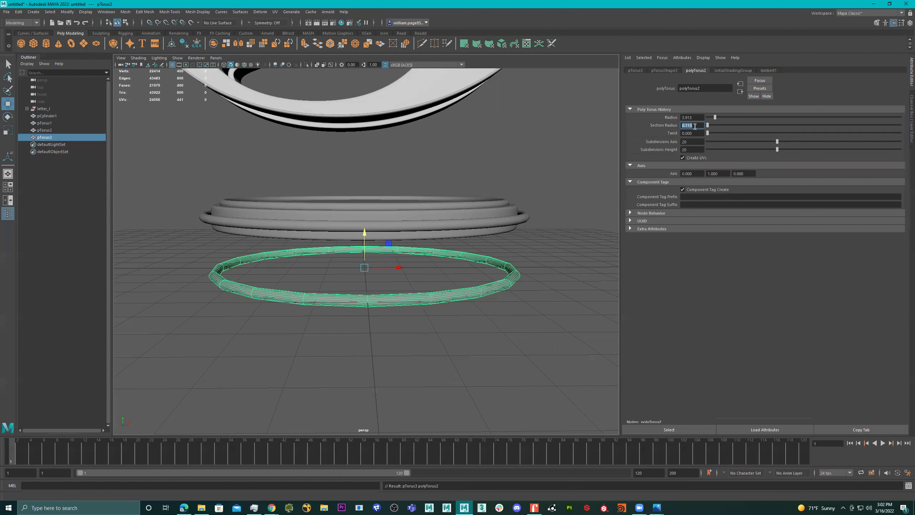
Set the new torus's axis and height subdivisions to 40 each
click(697, 142)
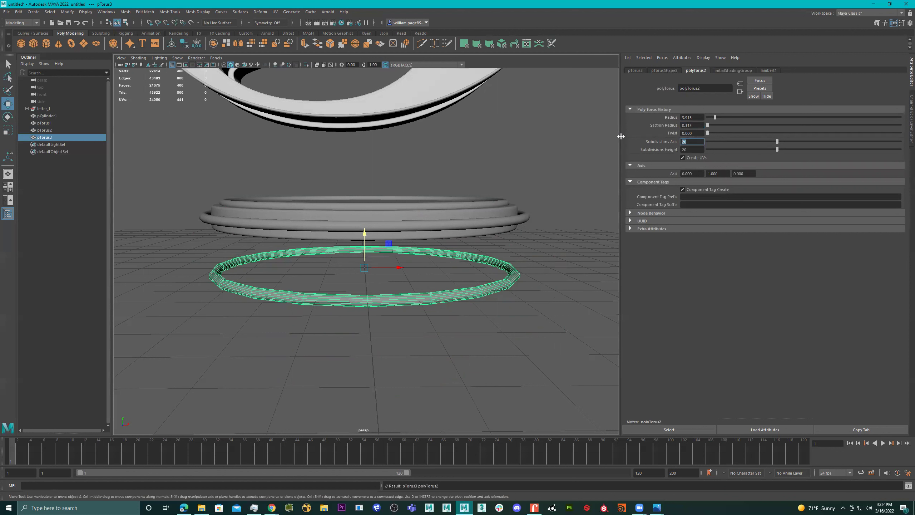
text(40)
key(Tab)
text(40)
key(Return)
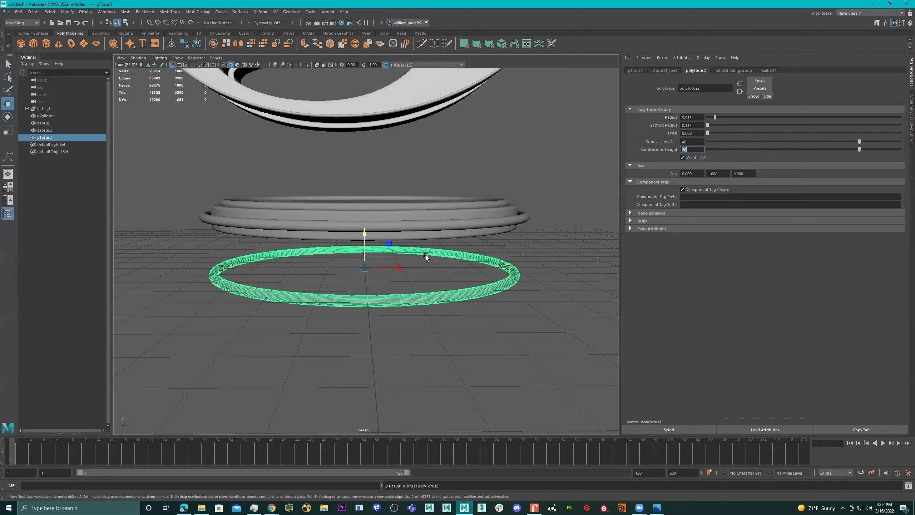
key(ctrl+z)
key(ctrl+z)
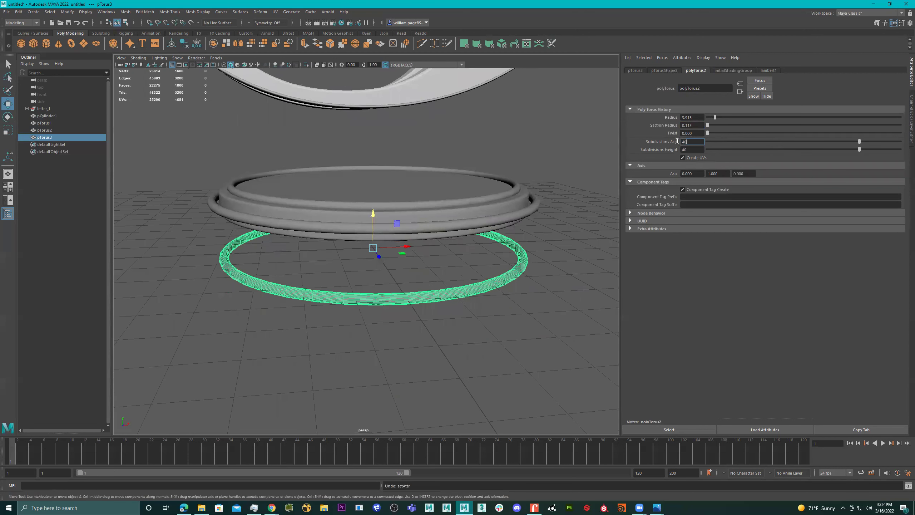
Set the new torus's axis and height subdivisions to 20 each
text(20)
key(Tab)
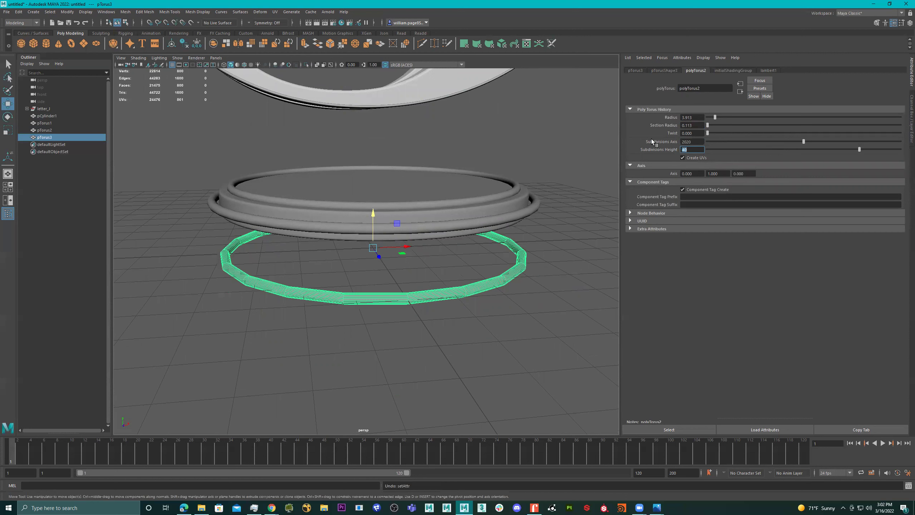
key(shift+Tab)
key(Tab)
text(20)
key(Return)
Turn on smooth mesh preview for the new torus and enlarge its radius beyond the disk's rim
key(3)
alt+drag(431, 296, 408, 263)
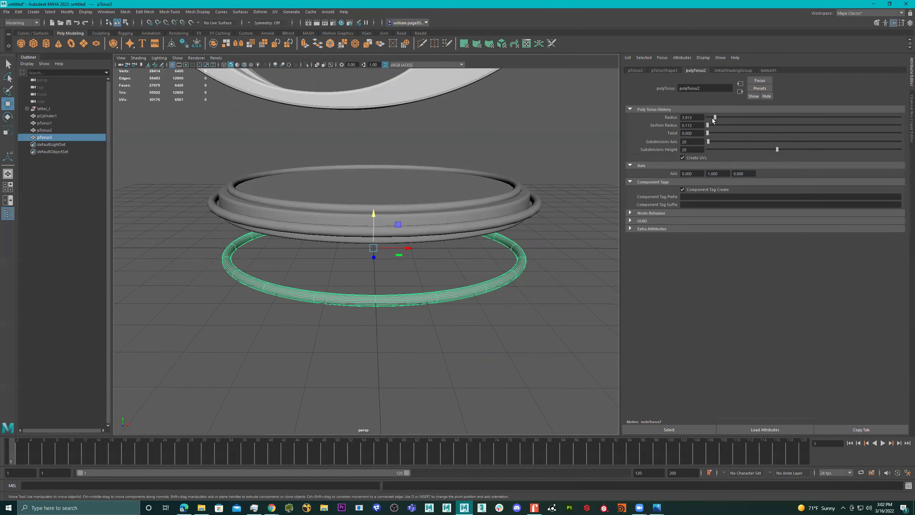
drag(715, 117, 717, 118)
Duplicate the disk, stretch the copy taller and lower it directly beneath the original disk
click(469, 187)
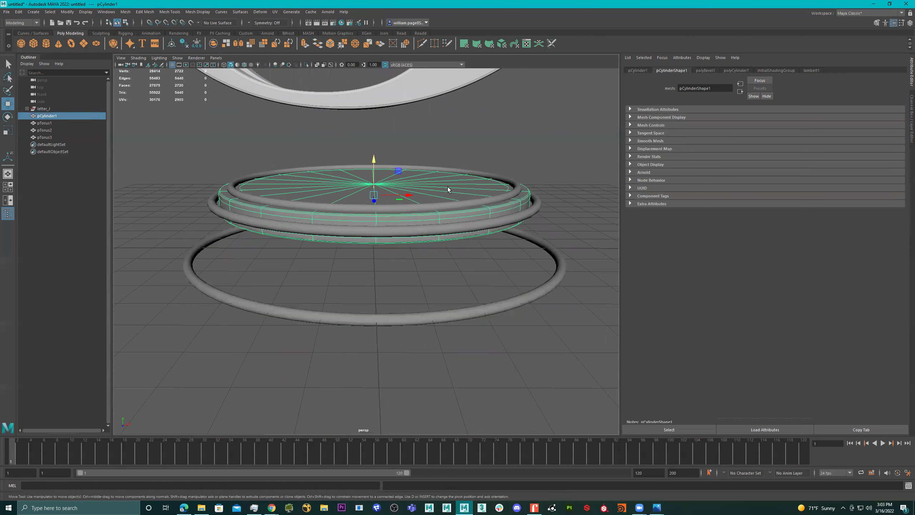
key(ctrl+d)
drag(374, 166, 382, 252)
key(r)
key(w)
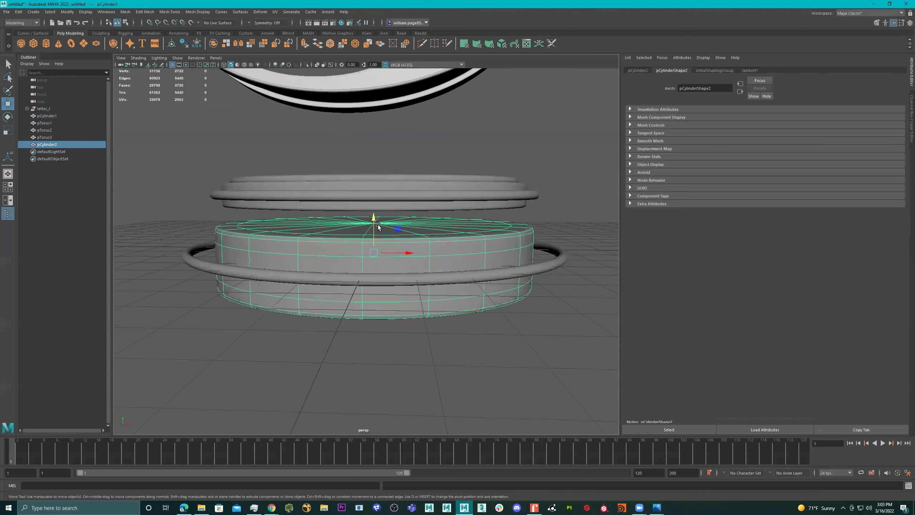
drag(374, 218, 393, 284)
Scale down the loose torus ring to fit closely around the lower part of the tall cylinder
click(442, 289)
key(r)
drag(374, 248, 341, 250)
middle_drag(343, 251, 347, 251)
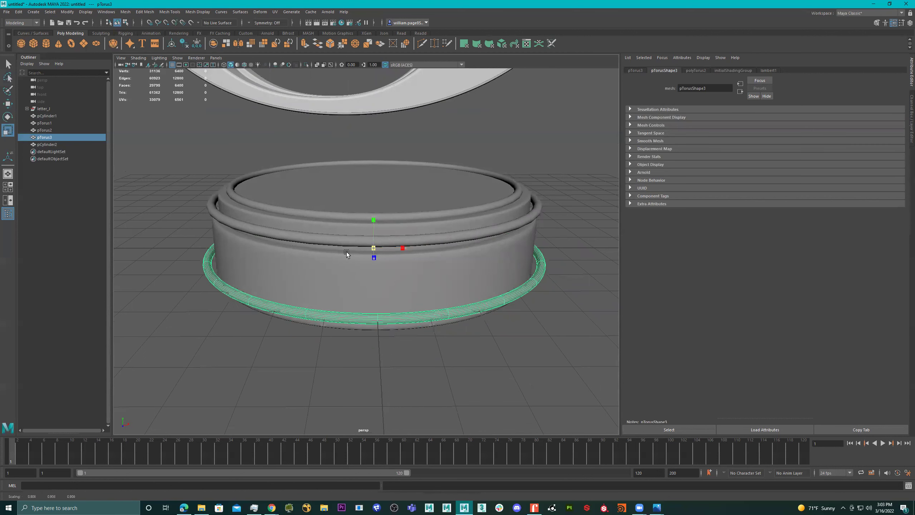
Duplicate the fitted ring and raise the copy to the upper part of the tall cylinder
key(ctrl+d)
key(w)
drag(374, 216, 374, 192)
Duplicate the tall cylinder, scale the copy wider and lower it to form the bottom of the base
alt+drag(399, 288, 400, 259)
click(401, 258)
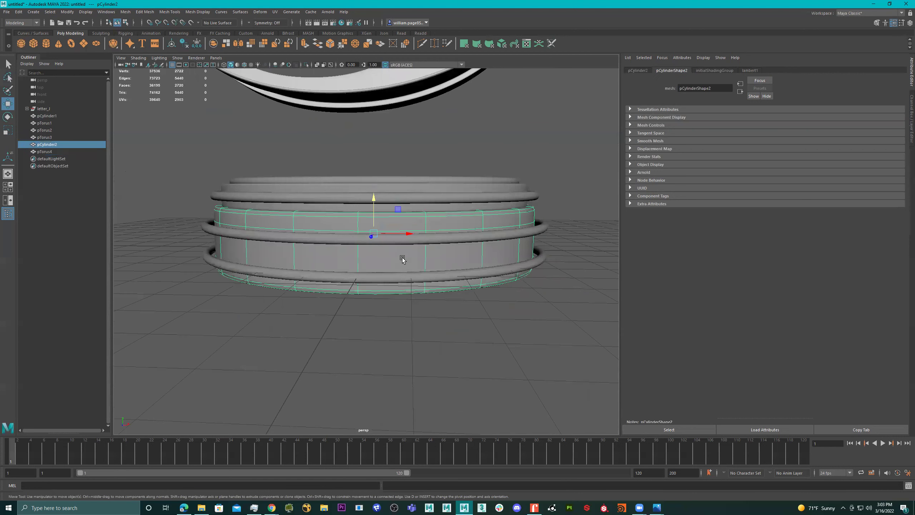
key(ctrl+d)
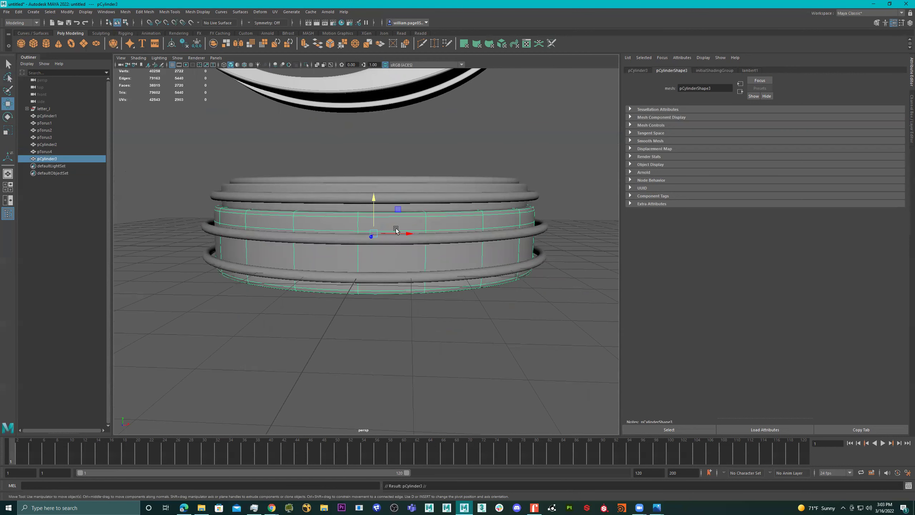
key(r)
drag(375, 235, 429, 242)
key(w)
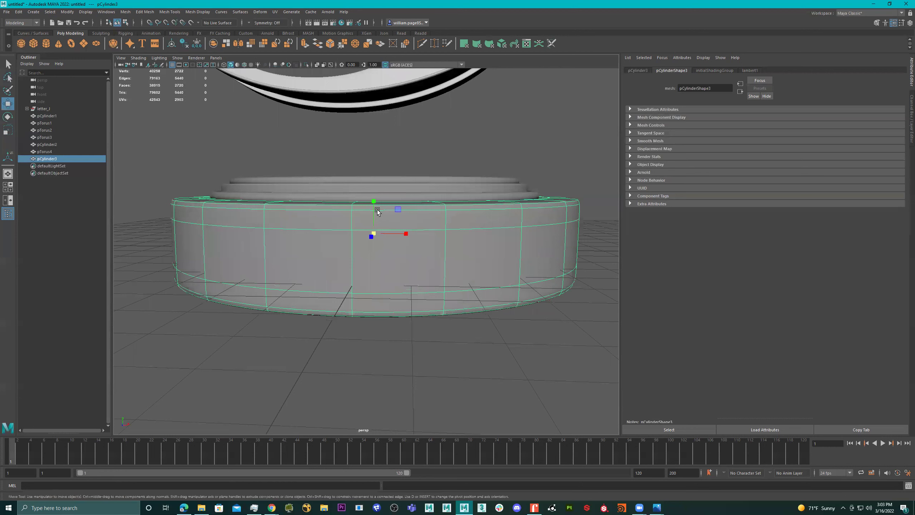
drag(376, 216, 372, 258)
Raise the lower vertices of the wide bottom cylinder to flatten it into a thin slab
alt+drag(418, 277, 432, 243)
right_click(431, 241)
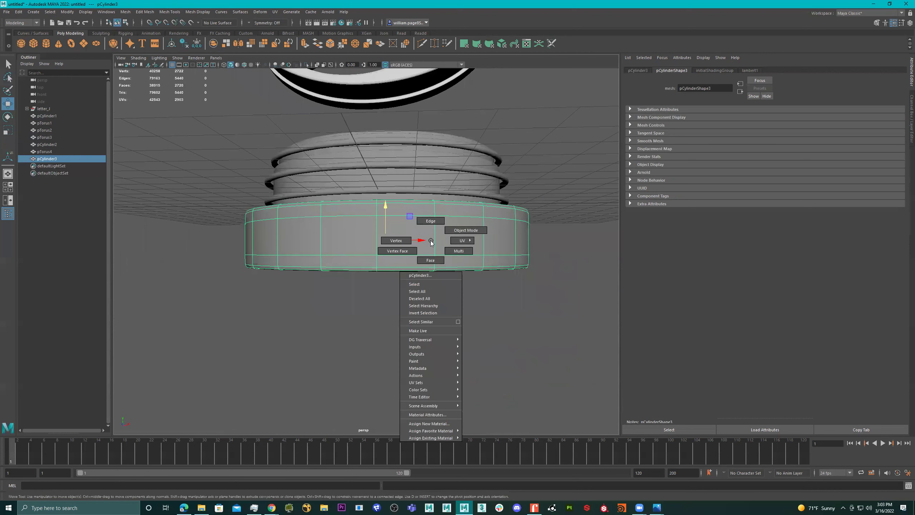
click(396, 240)
drag(569, 240, 163, 350)
alt+drag(391, 304, 372, 198)
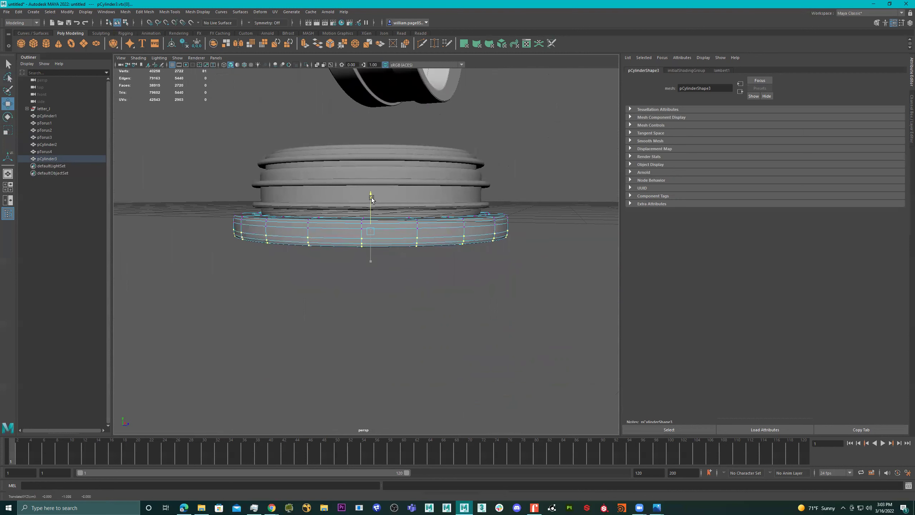
scroll(419, 226, up, 5)
Select the middle face loop around the bottom slab and scale it outward into a rounded bulge
key(F11)
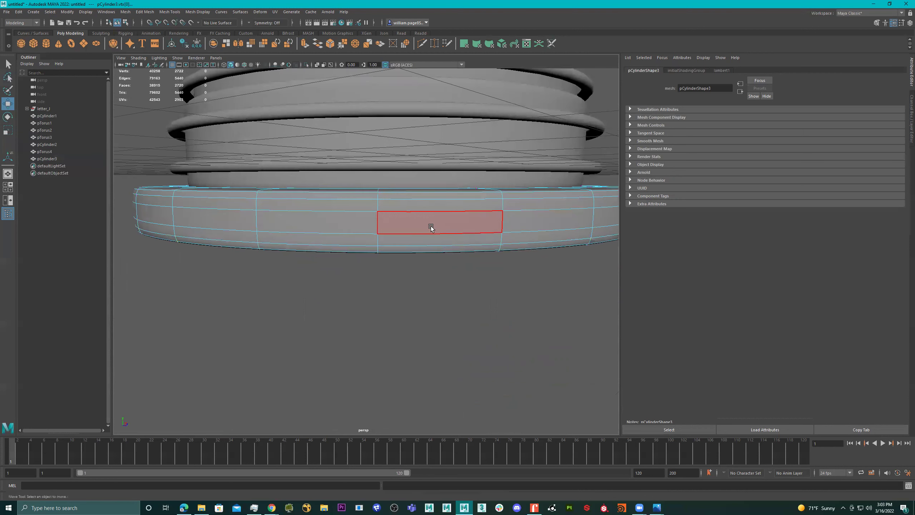
click(424, 223)
shift+double_click(355, 221)
key(r)
mouse_move(385, 202)
mouse_down()
mouse_move(374, 237)
mouse_move(359, 236)
mouse_move(379, 204)
mouse_move(396, 204)
mouse_up()
scroll(388, 211, down, 5)
key(F8)
Select all the cylinders and torus rings of the base and raise them together to sit on the grid
key(w)
right_drag(397, 204, 549, 127)
scroll(517, 179, down, 3)
click(508, 179)
alt+drag(508, 179, 383, 245)
scroll(420, 200, down, 4)
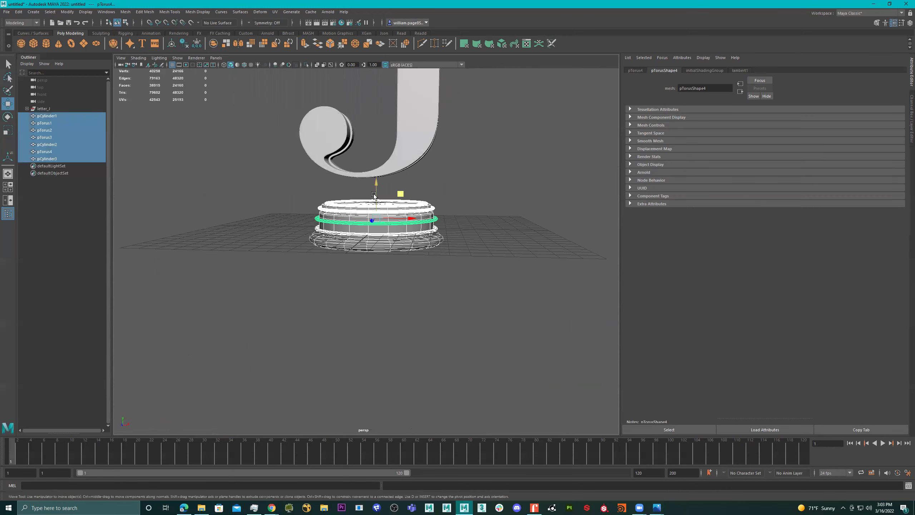
key(space)
key(space)
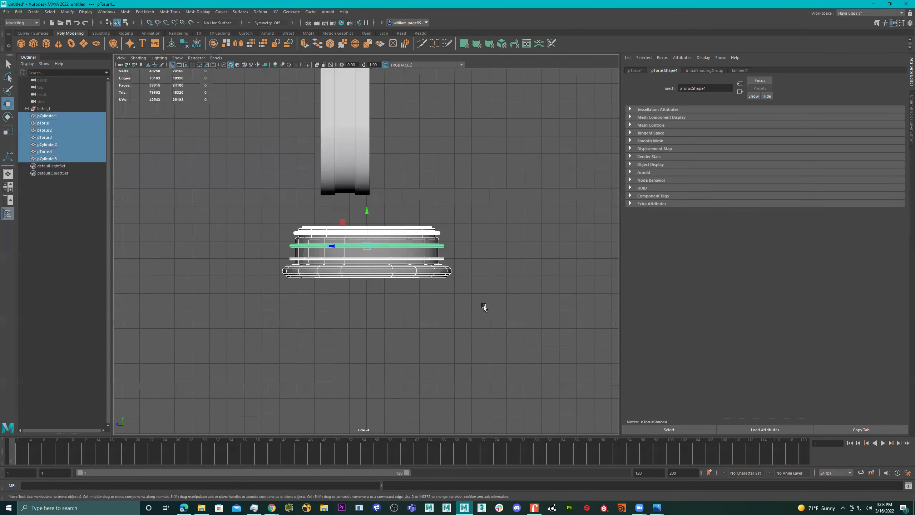
drag(367, 211, 367, 167)
Try to center the letter's mesh over the base and lower it onto the top disk
click(359, 166)
key(d)
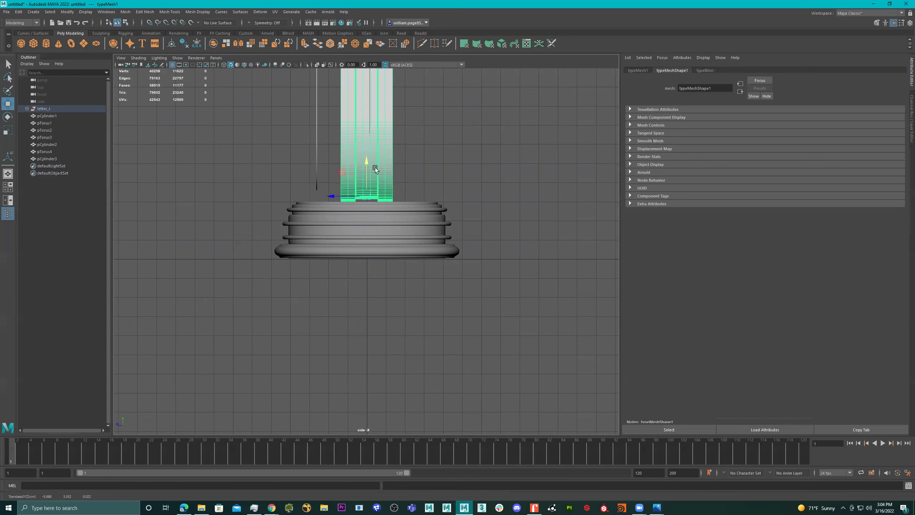
key(space)
key(space)
alt+drag(465, 194, 399, 228)
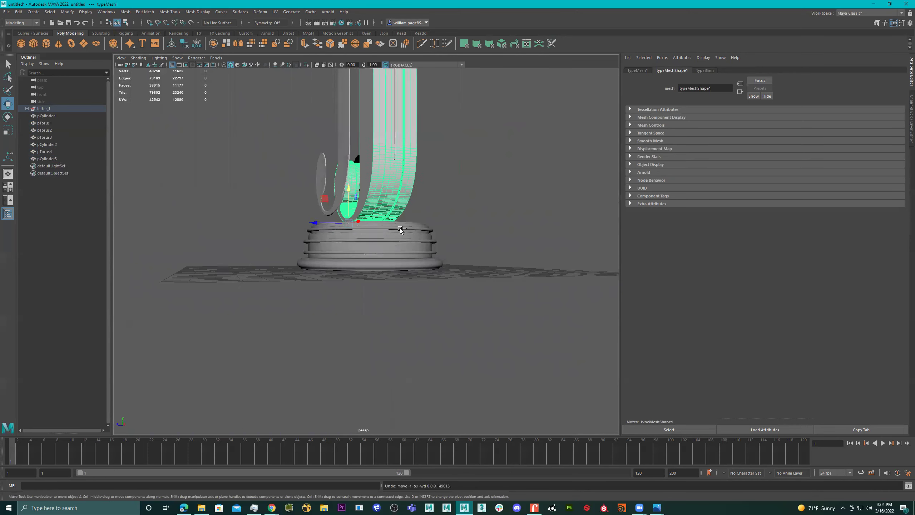
key(ctrl+z)
key(ctrl+z)
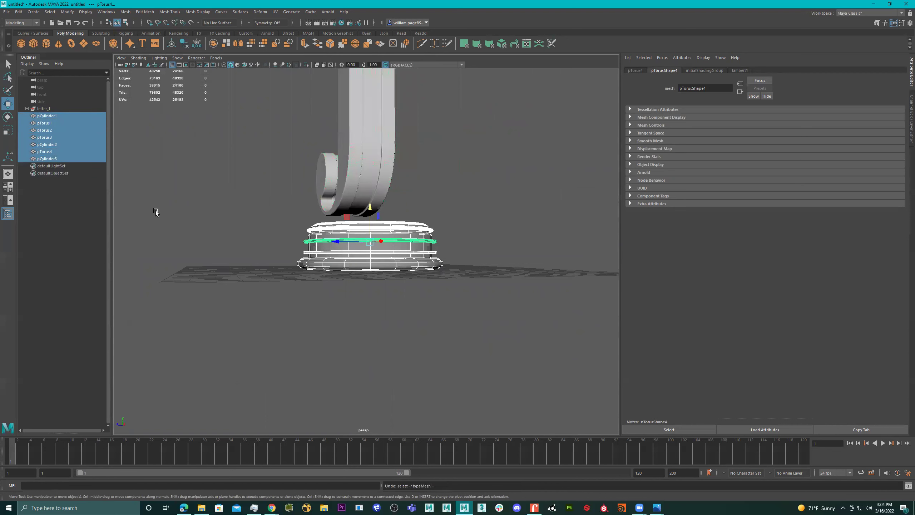
Move the whole letter group to about Z -1.247 and Y 3.274 so it rests centered on the base
click(43, 109)
alt+drag(198, 149, 314, 228)
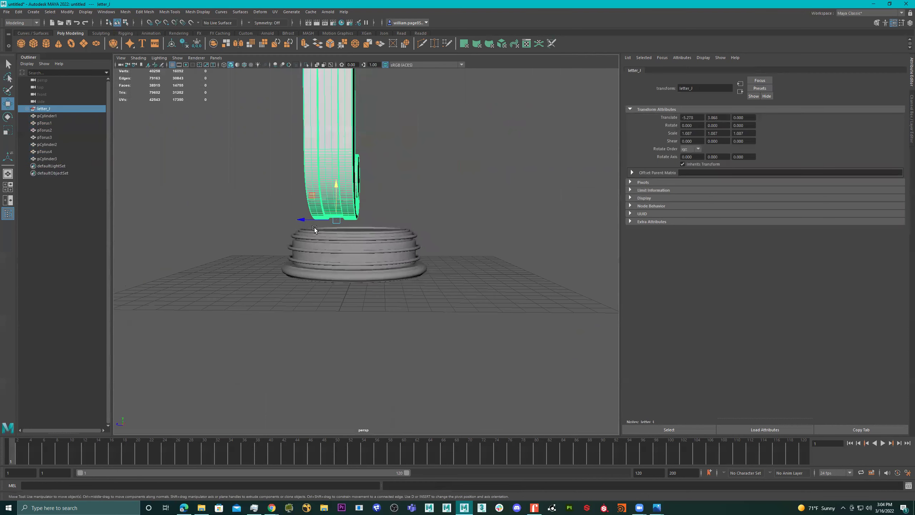
key(space)
drag(452, 313, 463, 311)
key(space)
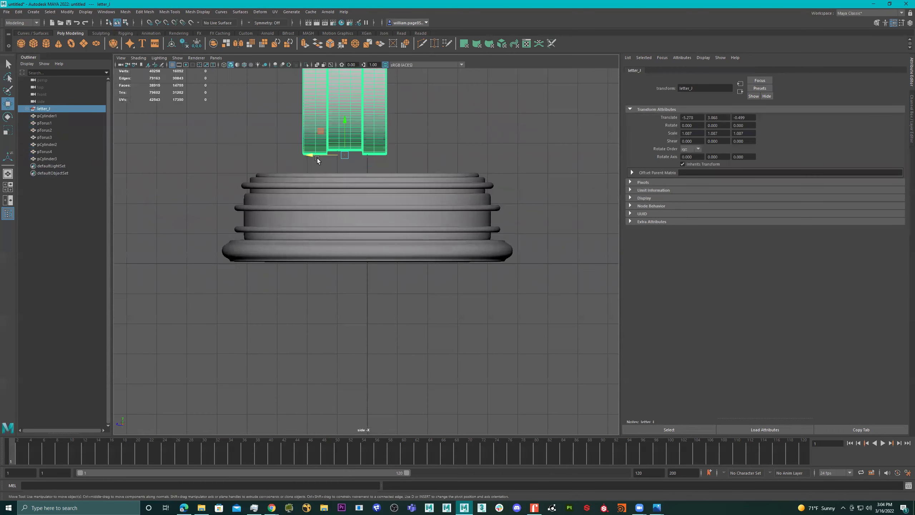
click(337, 161)
key(ctrl+z)
drag(309, 153, 333, 157)
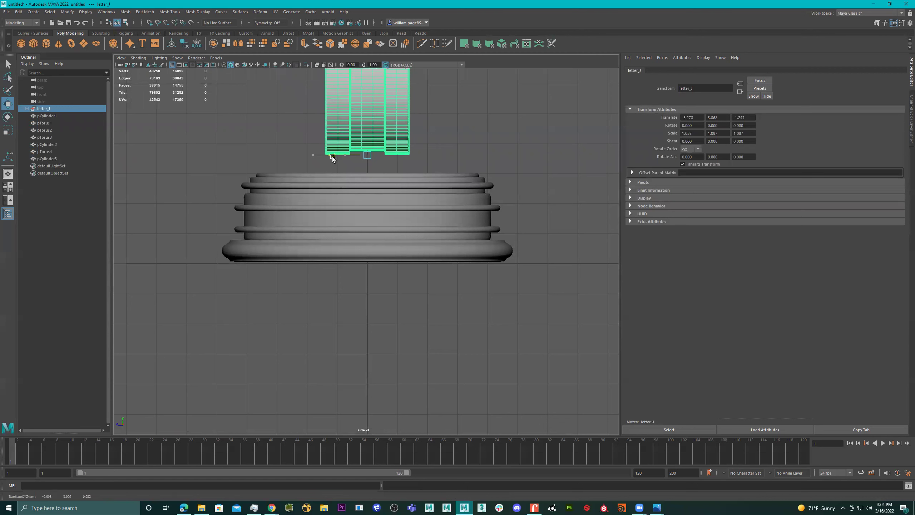
drag(369, 124, 369, 140)
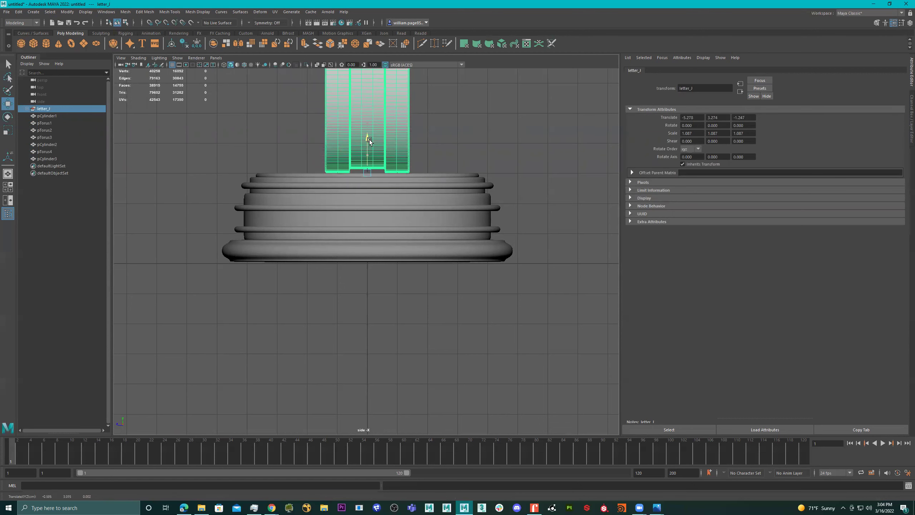
Examine the letter and its base from several angles to check how they sit together
key(space)
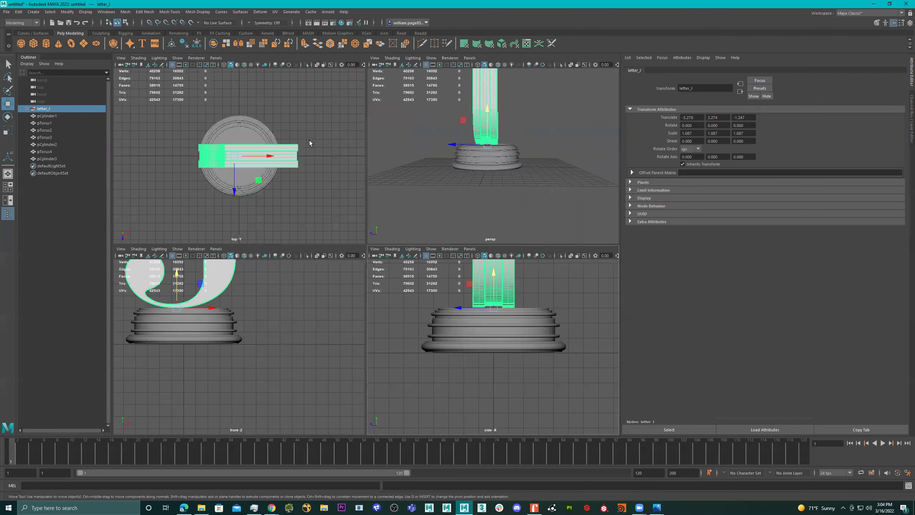
key(space)
key(space)
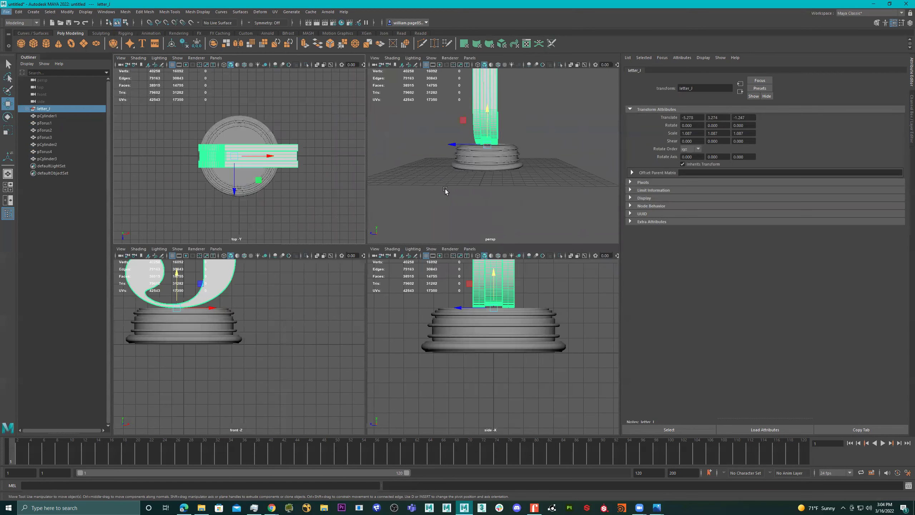
click(445, 192)
key(space)
alt+drag(445, 192, 385, 221)
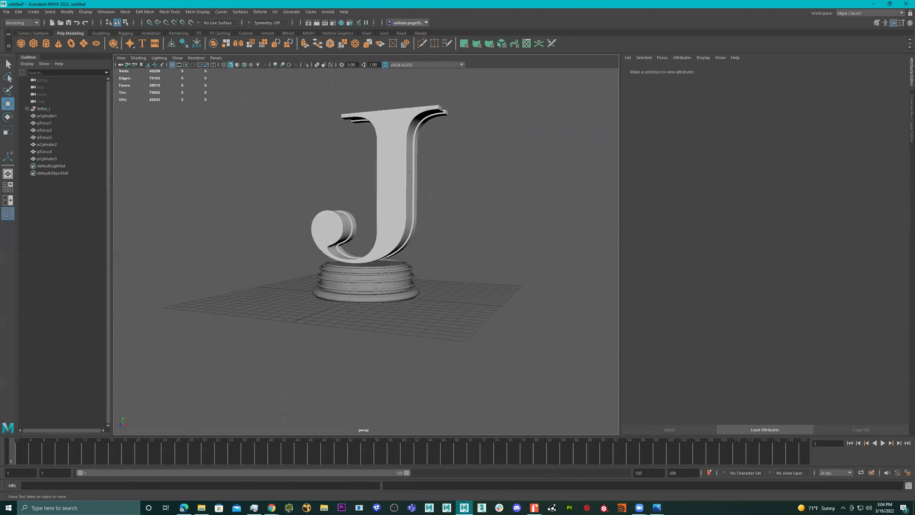
alt+drag(416, 244, 462, 279)
alt+right_drag(462, 279, 479, 286)
alt+drag(479, 286, 543, 293)
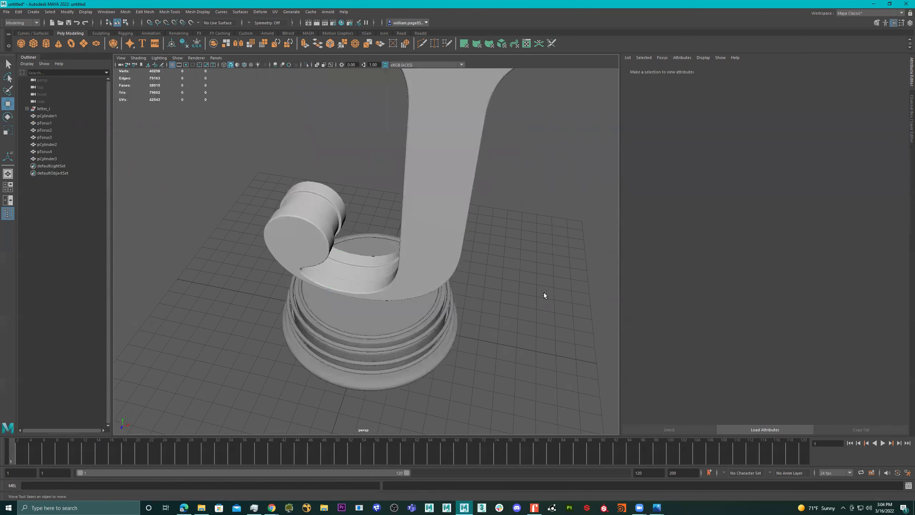
Add a polygon cylinder at the center of the grid and scale it up into a wide disk surrounding the tiered base
key(alt+Tab)
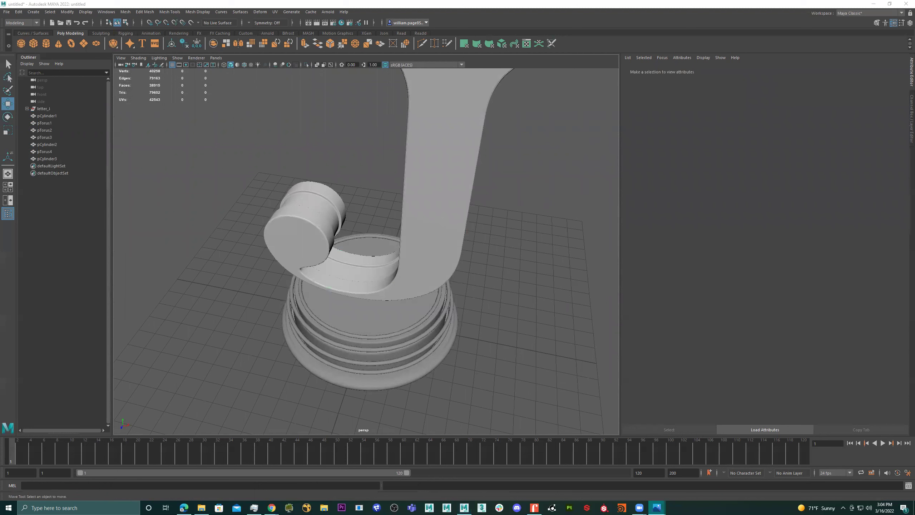
alt+right_drag(431, 312, 441, 293)
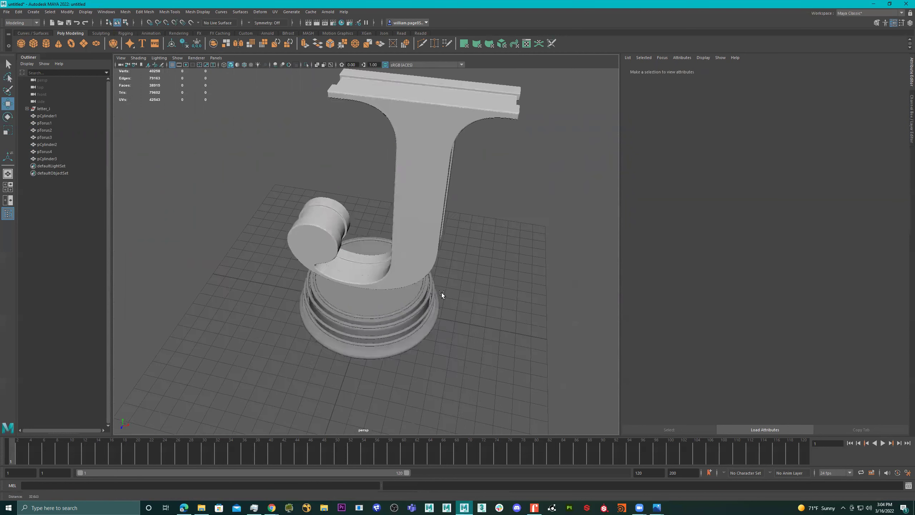
alt+drag(442, 292, 414, 288)
click(49, 44)
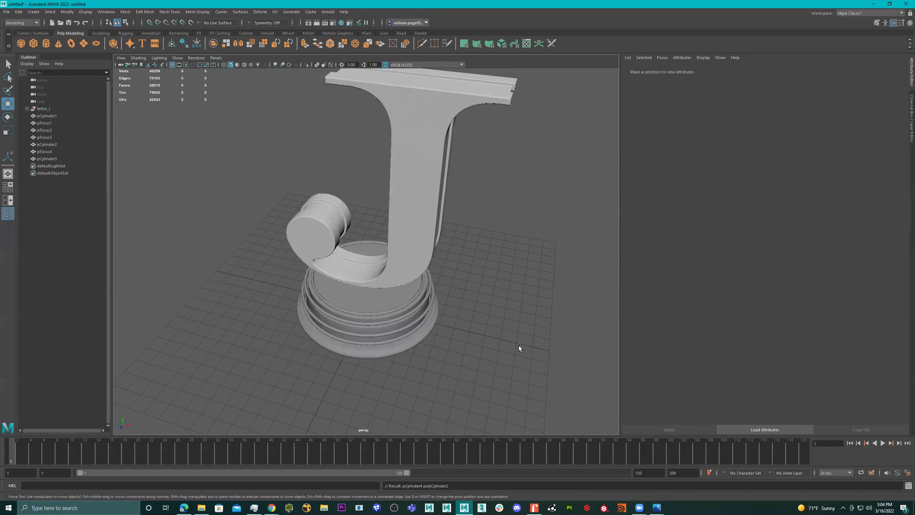
key(e)
key(r)
drag(366, 312, 366, 293)
Set the new cylinder's cap subdivisions to 6
click(678, 71)
click(708, 70)
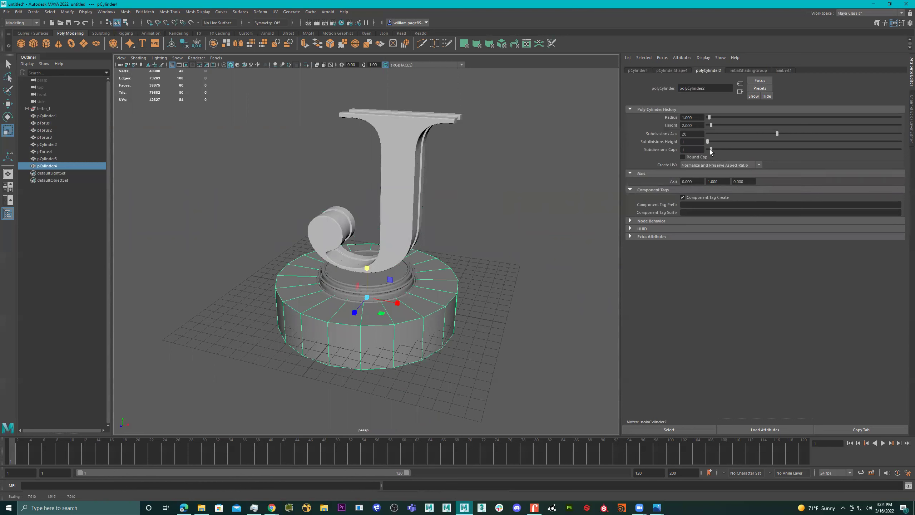
drag(712, 149, 729, 150)
scroll(457, 228, down, 2)
key(w)
scroll(440, 250, down, 4)
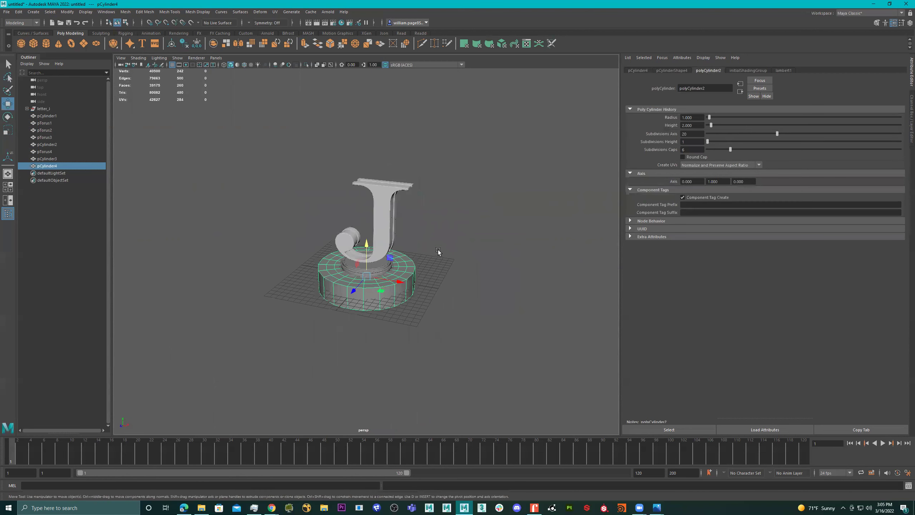
Select the letter and all tiered base pieces, excluding the new wide cylinder, and hide them
alt+drag(449, 246, 513, 241)
drag(317, 303, 408, 243)
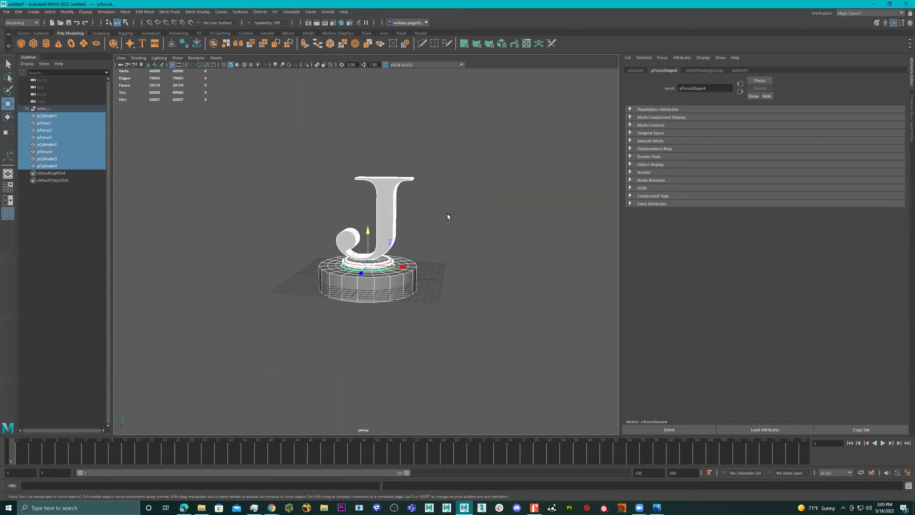
ctrl+click(401, 292)
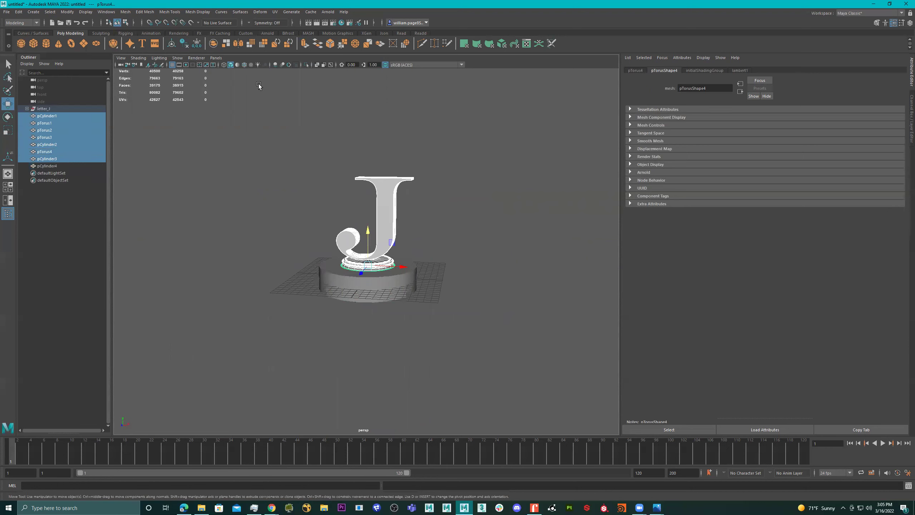
key(ctrl+h)
alt+right_drag(397, 262, 583, 274)
alt+drag(444, 276, 438, 311)
Set the wide cylinder's axis subdivisions to 36
click(433, 315)
alt+drag(481, 218, 453, 270)
alt+middle_drag(453, 269, 466, 254)
alt+right_drag(466, 254, 496, 290)
alt+drag(496, 290, 471, 266)
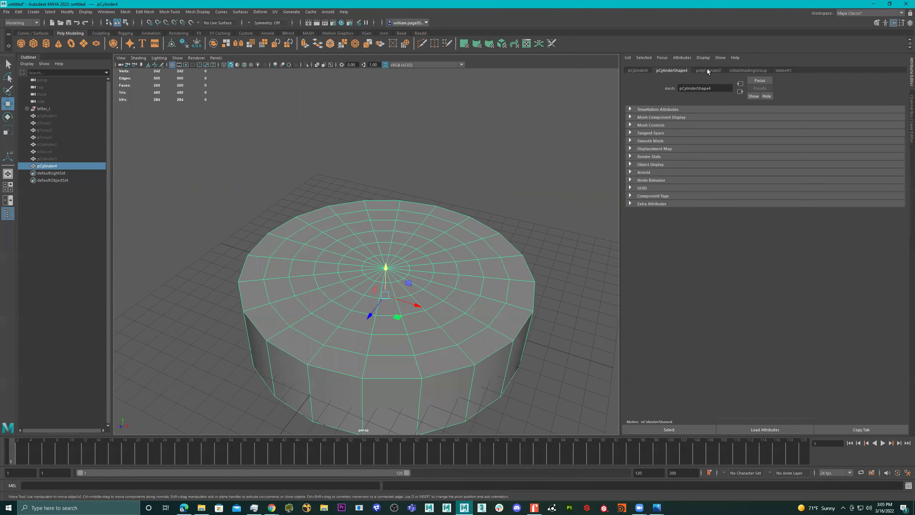
click(707, 71)
click(702, 134)
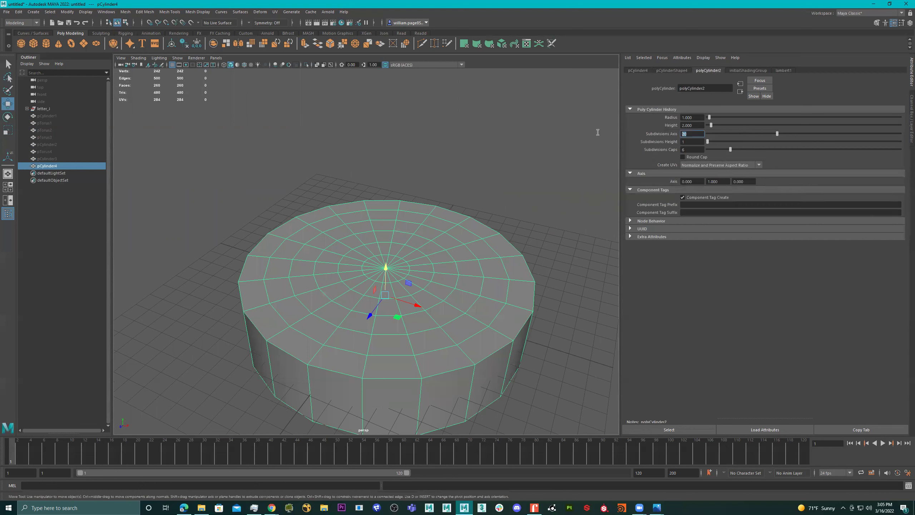
text(36)
key(Return)
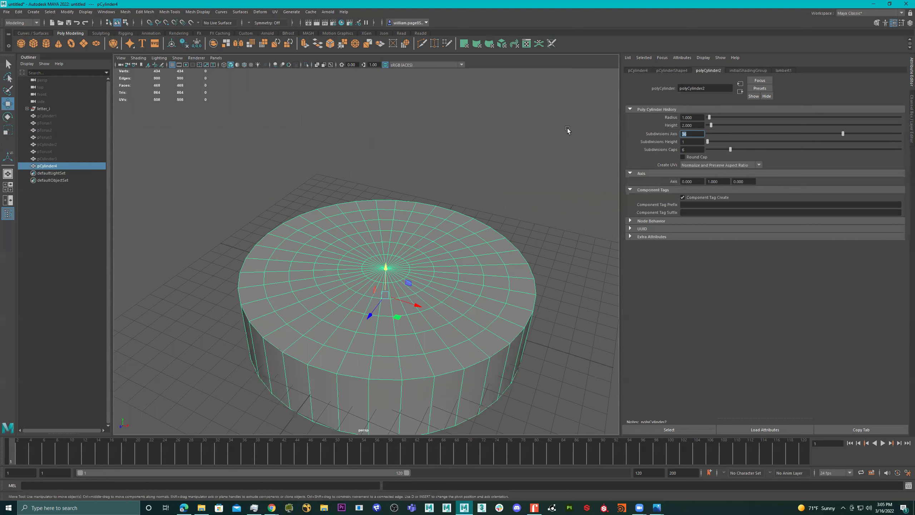
Duplicate the wide cylinder and move the copy well below the original as a spare
alt+drag(418, 259, 383, 143)
key(ctrl+d)
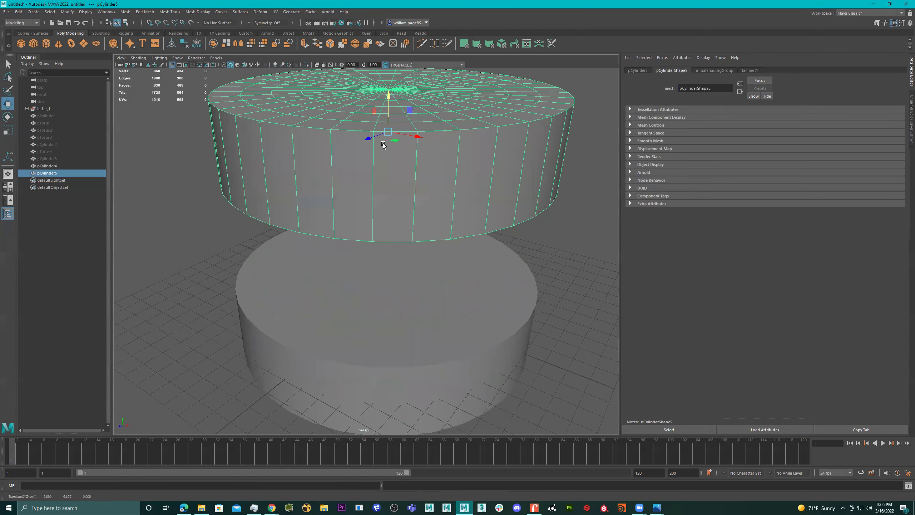
alt+drag(402, 257, 425, 242)
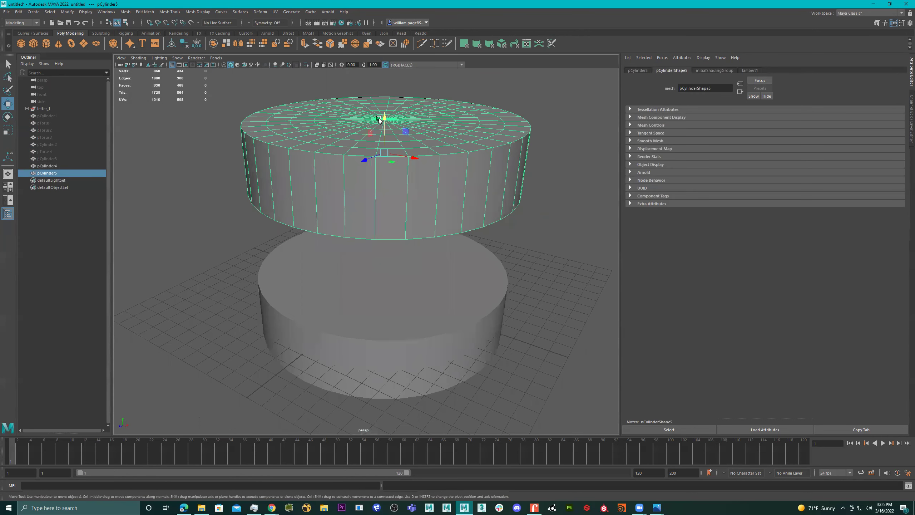
drag(389, 165, 392, 363)
Delete the side and bottom faces of the original wide cylinder, keeping only its top cap
click(396, 299)
key(r)
alt+drag(397, 293, 394, 265)
right_click(395, 265)
right_drag(394, 269, 406, 289)
alt+drag(429, 294, 448, 324)
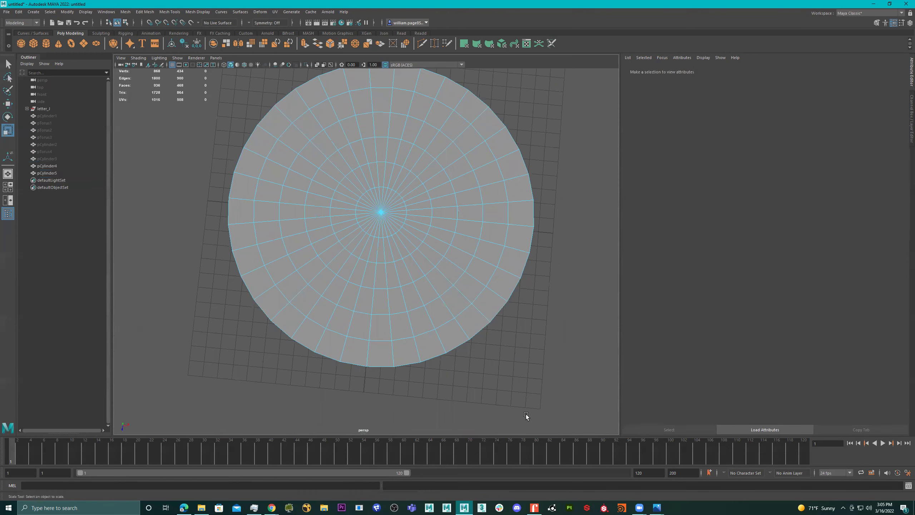
alt+drag(516, 406, 586, 307)
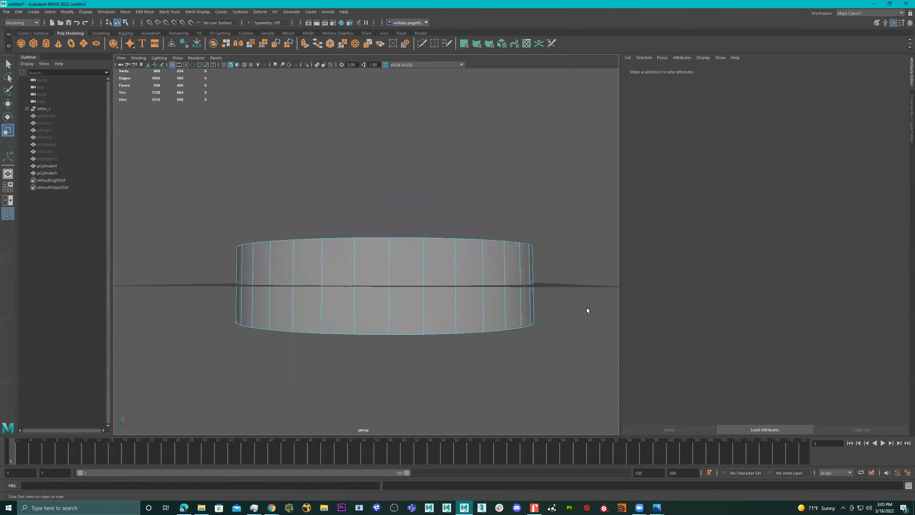
key(Delete)
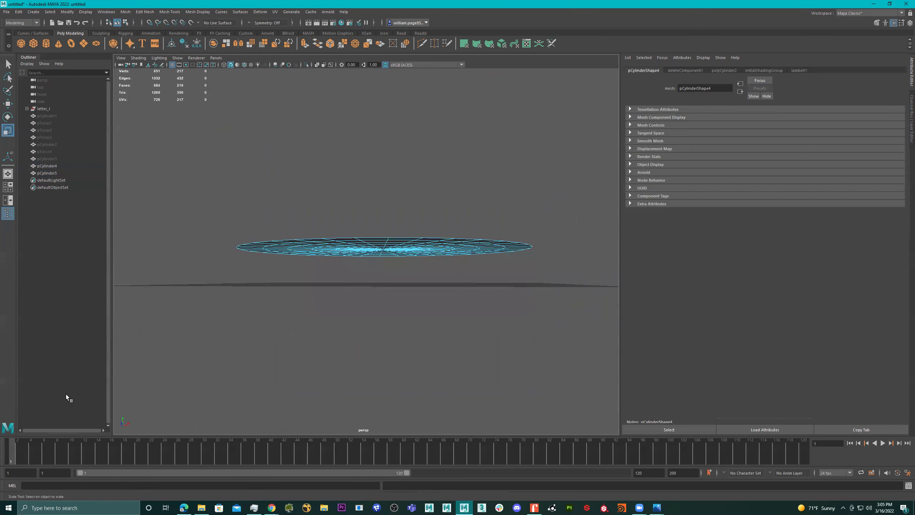
Delete a wedge of faces covering roughly a quarter of the remaining top cap
alt+drag(314, 280, 382, 331)
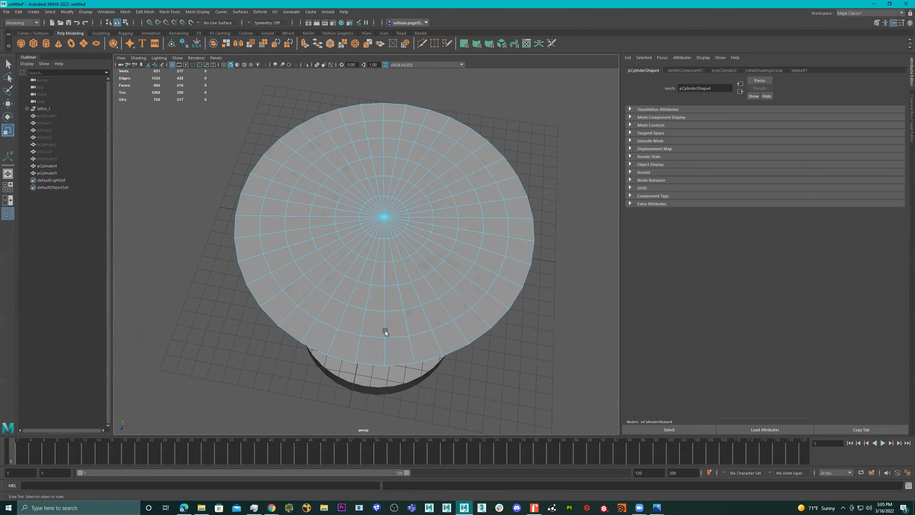
drag(520, 399, 388, 215)
key(Delete)
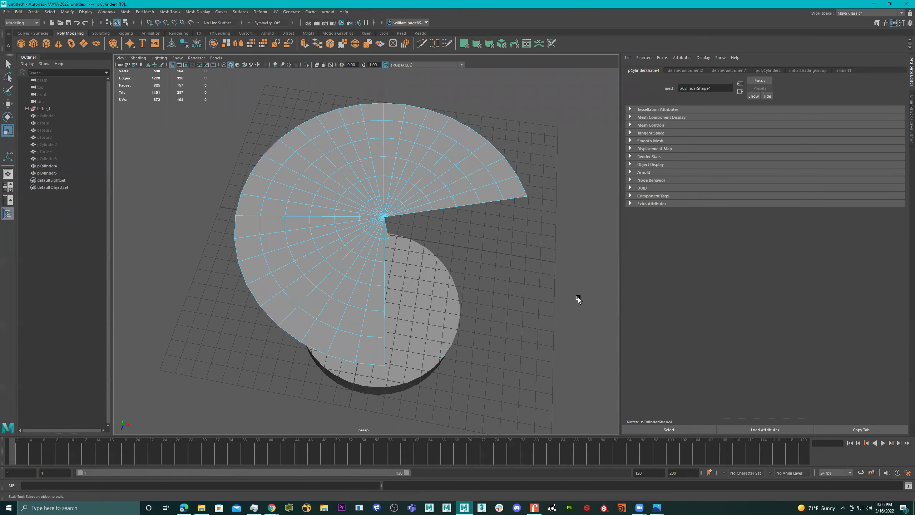
Delete the four inner rings of cap faces, leaving a flat C-shaped band of the two outer rings
alt+right_drag(384, 226, 408, 228)
drag(390, 233, 388, 234)
alt+right_drag(449, 246, 460, 229)
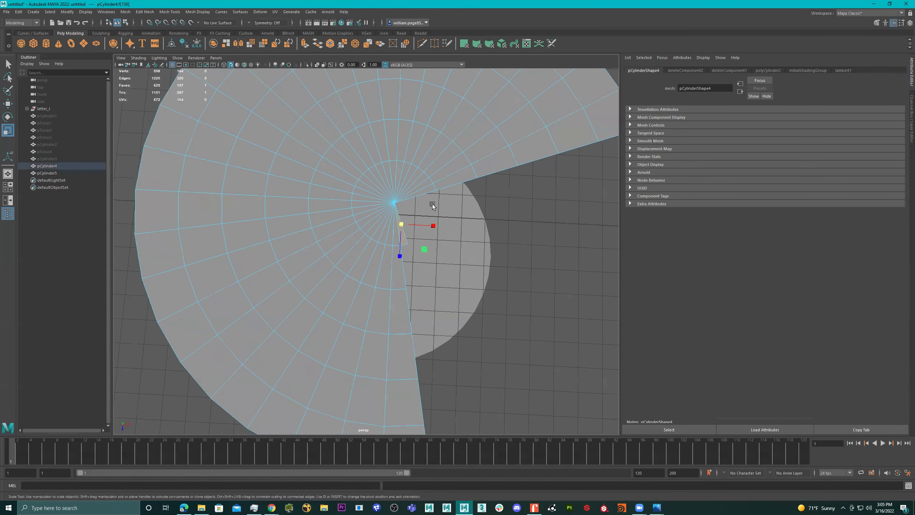
shift+drag(379, 210, 379, 211)
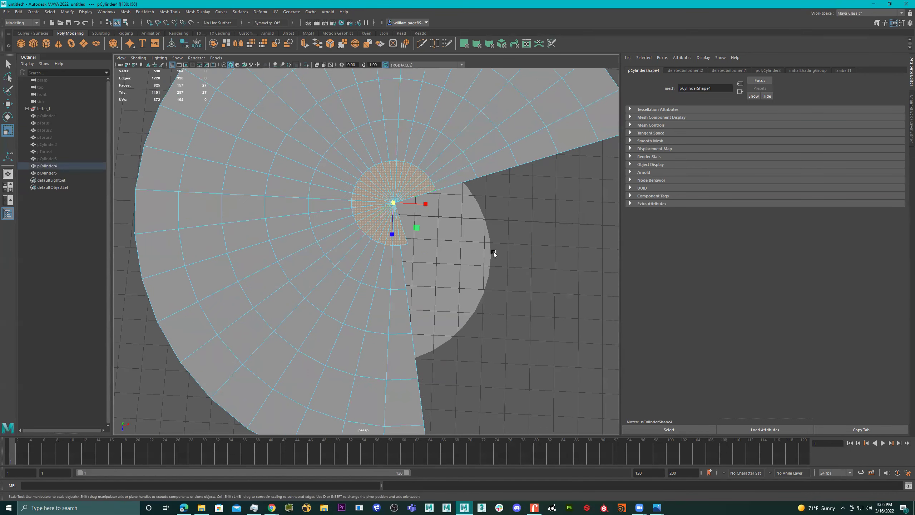
key(shift+period)
key(shift+period)
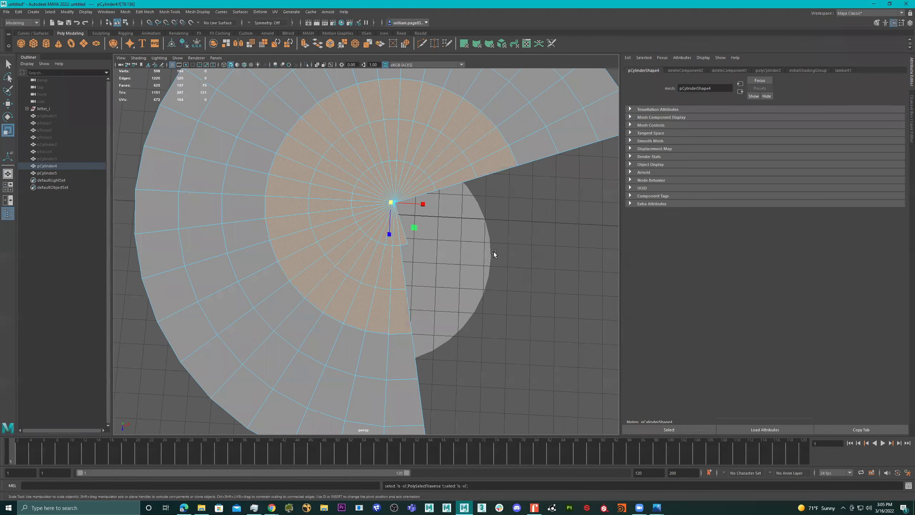
key(shift+period)
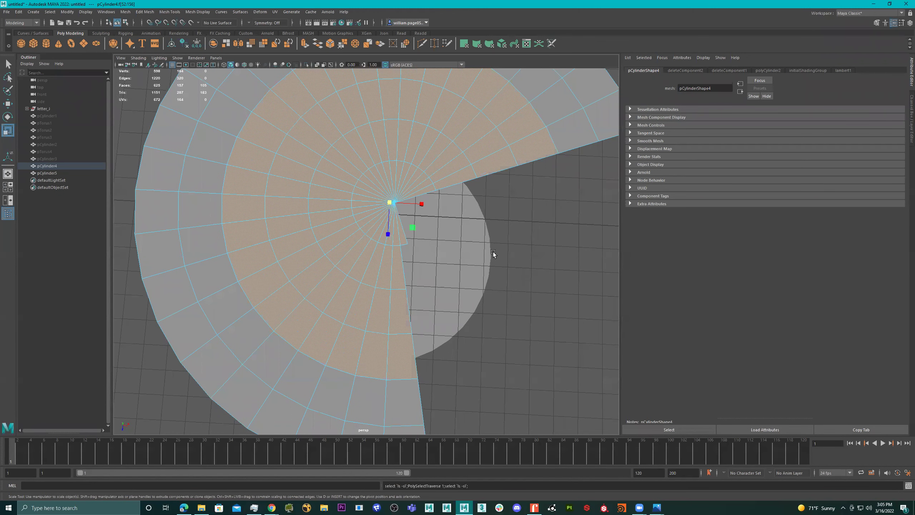
key(Delete)
alt+drag(475, 237, 411, 200)
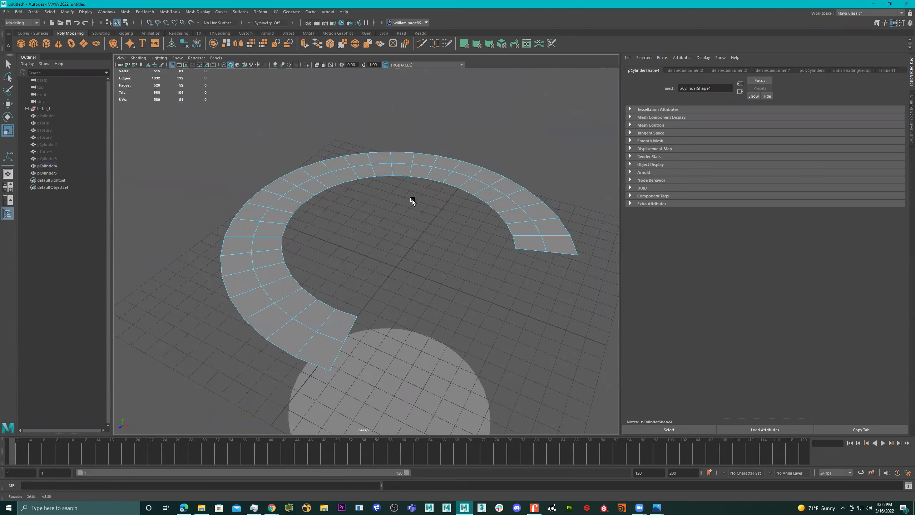
scroll(412, 199, down, 3)
right_drag(387, 186, 410, 177)
scroll(401, 198, down, 3)
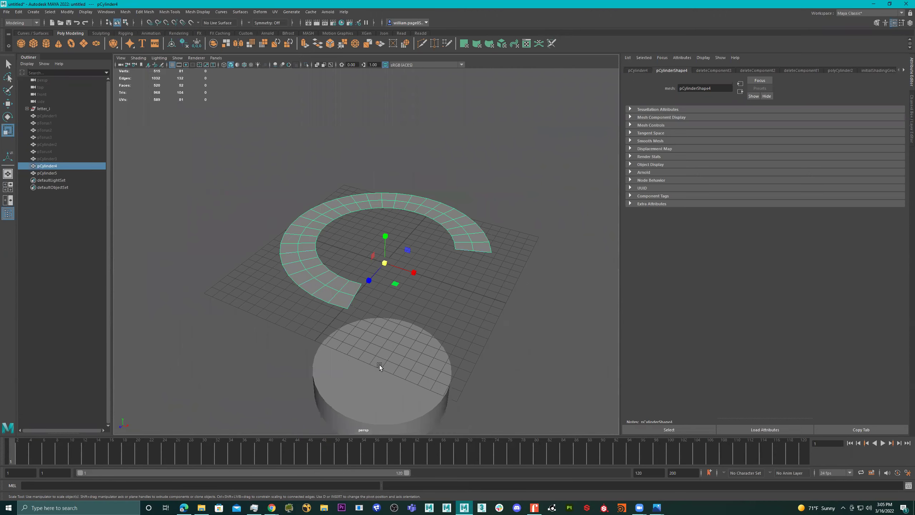
Duplicate the spare cylinder and raise the copy above the flat C-shaped band
click(379, 365)
key(ctrl+d)
key(w)
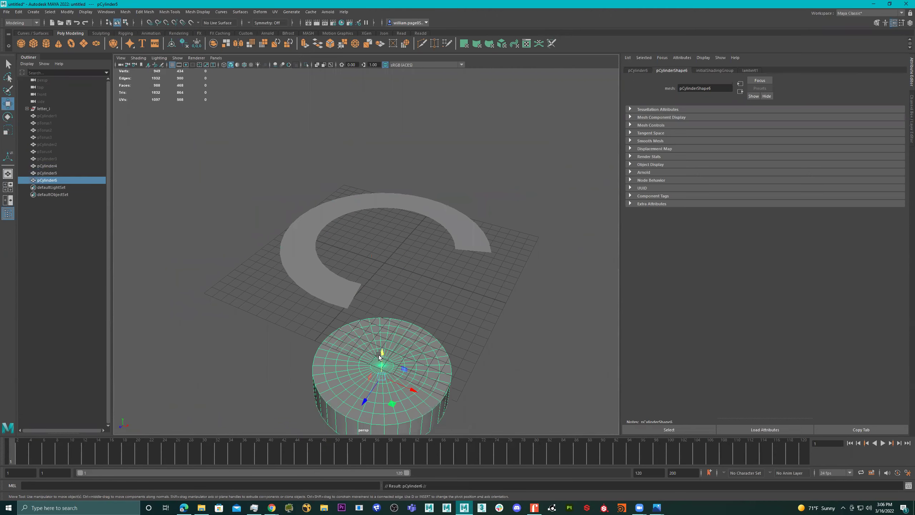
drag(383, 355, 416, 258)
Delete the side and bottom faces of the raised cylinder copy, keeping only its top cap
right_drag(391, 271, 410, 279)
alt+drag(410, 279, 402, 262)
right_drag(399, 252, 483, 206)
alt+drag(381, 213, 426, 160)
drag(506, 185, 240, 228)
key(Delete)
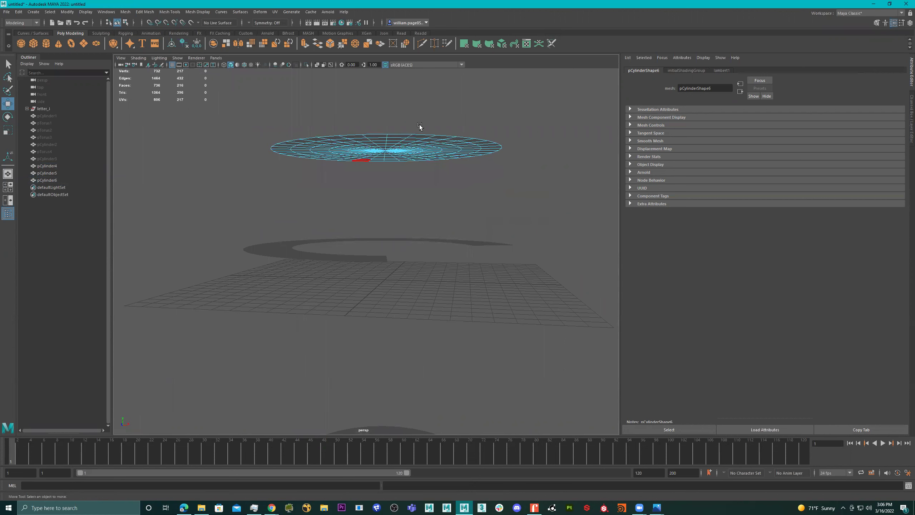
Delete a wedge of faces covering roughly a quarter of the raised cap
alt+drag(419, 125, 443, 172)
drag(537, 327, 390, 171)
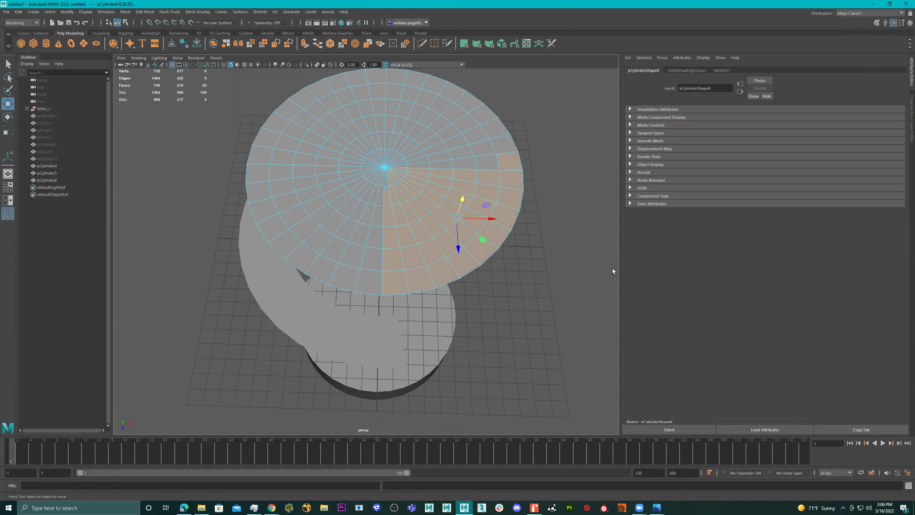
key(Delete)
alt+drag(502, 211, 391, 212)
alt+right_drag(392, 213, 547, 219)
drag(572, 232, 451, 195)
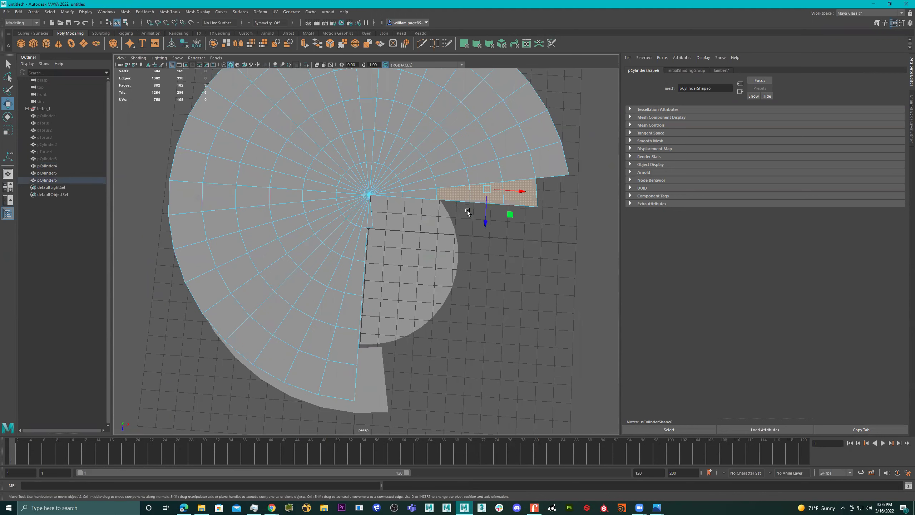
Delete the two innermost rings of faces on the raised cap
double_click(364, 196)
key(shift+period)
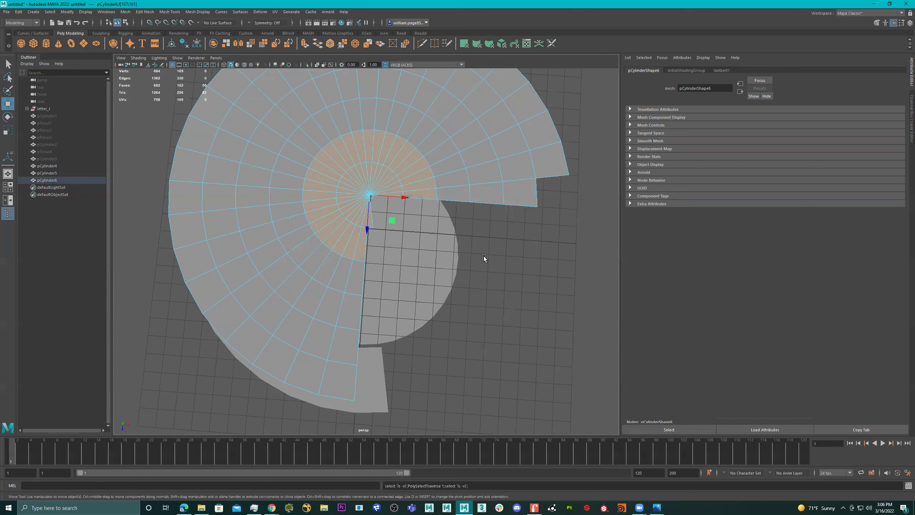
key(Delete)
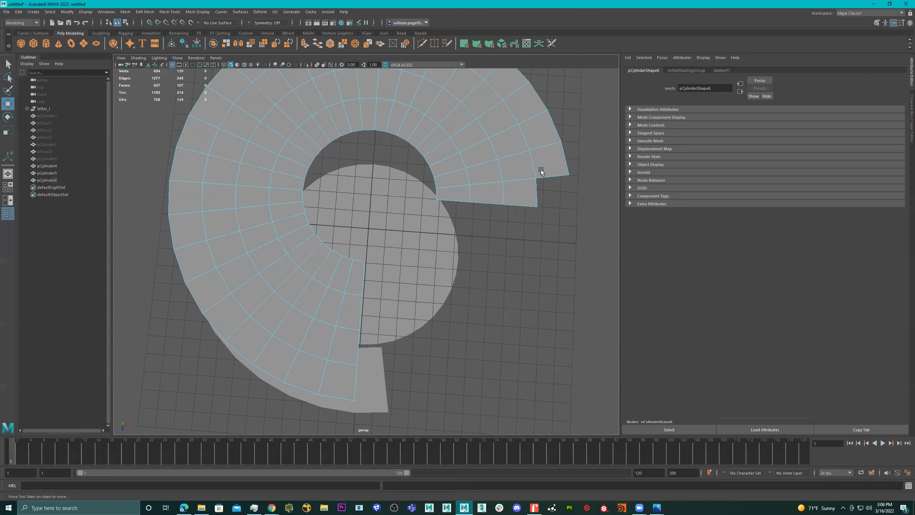
Delete the two outermost rings of faces on the raised cap, leaving a smaller C-shaped band two faces wide
click(549, 165)
alt+drag(539, 241, 523, 190)
shift+double_click(522, 187)
key(Delete)
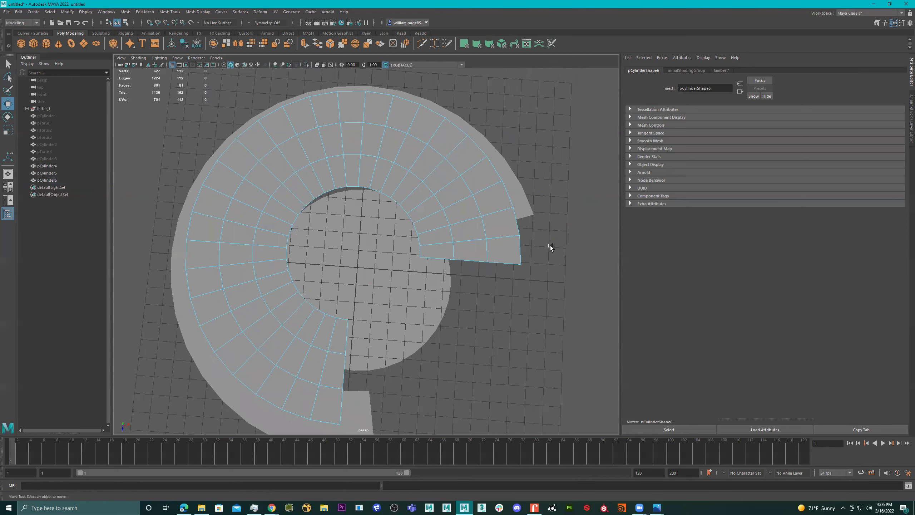
click(513, 250)
shift+double_click(499, 224)
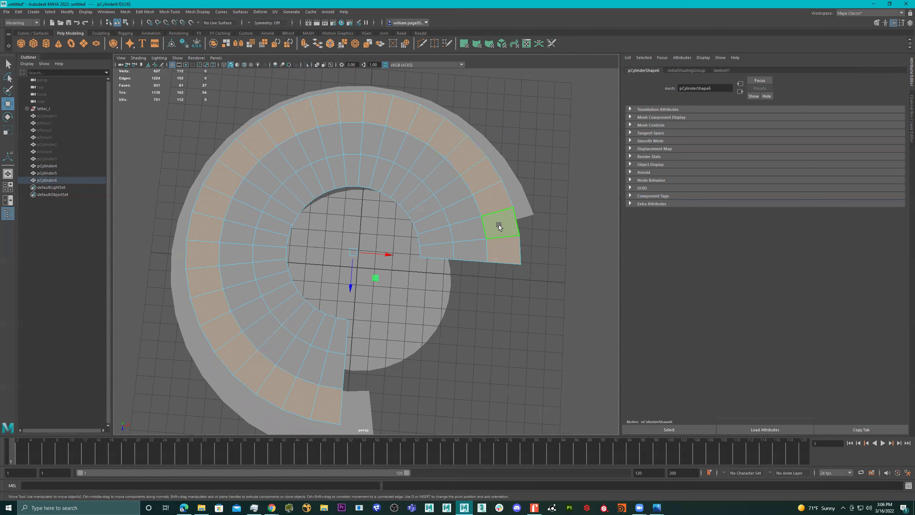
key(Delete)
right_drag(432, 198, 519, 161)
scroll(419, 200, down, 3)
alt+drag(419, 200, 354, 173)
key(ctrl+d)
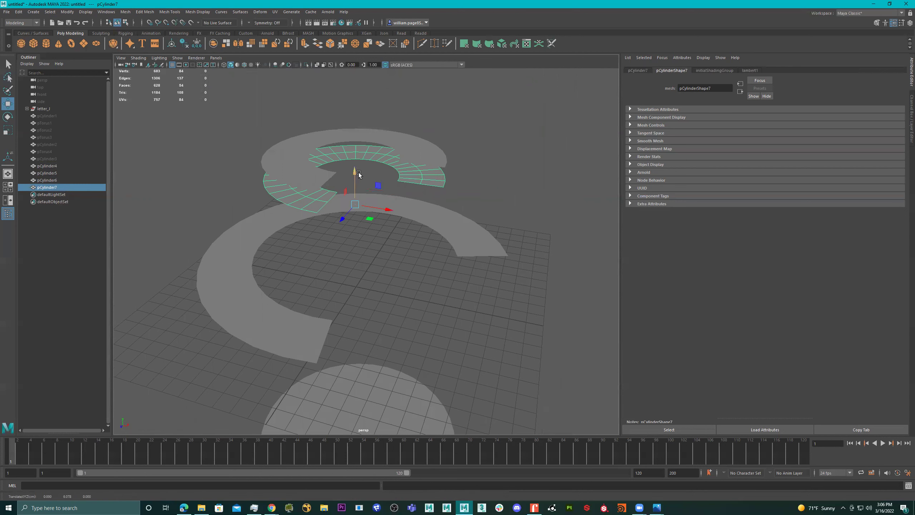
key(Delete)
Extrude all faces of the smaller C-shaped band upward by about 1.6 units to give it thickness
click(384, 140)
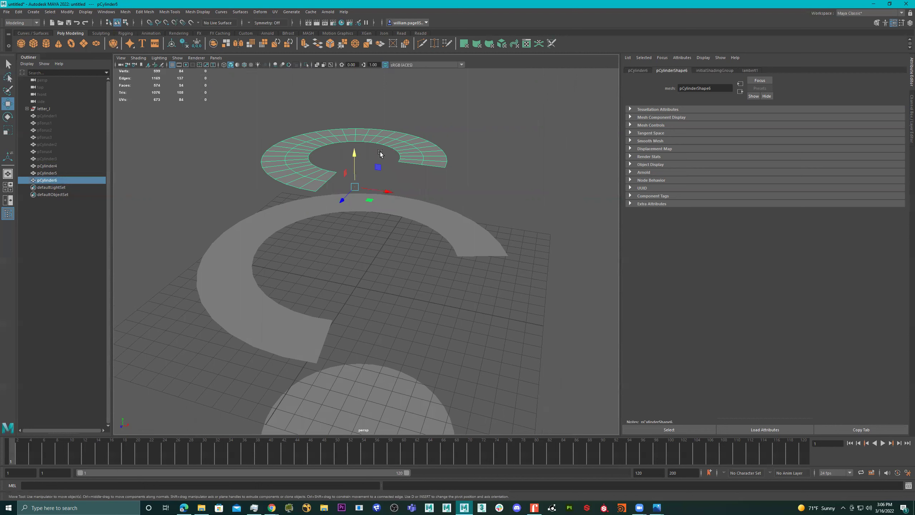
key(ctrl+e)
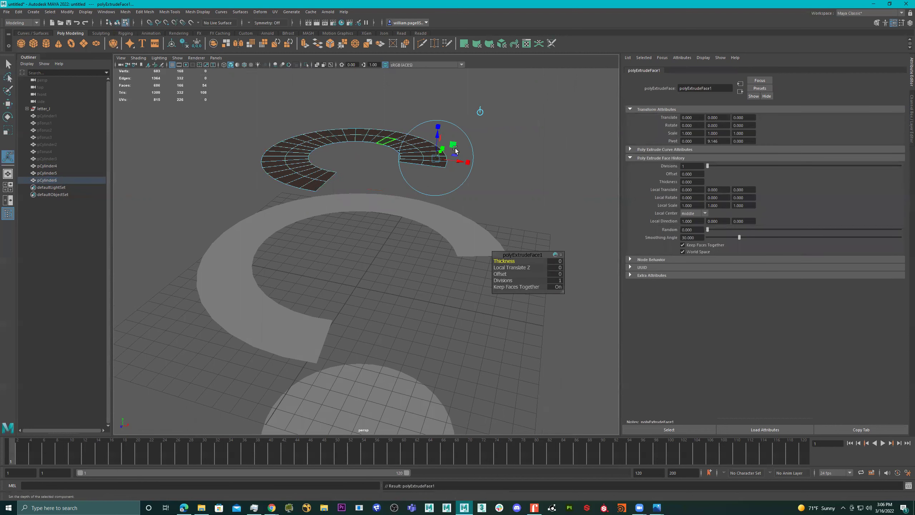
drag(440, 120, 439, 102)
alt+middle_drag(400, 171, 395, 222)
alt+right_drag(372, 194, 407, 211)
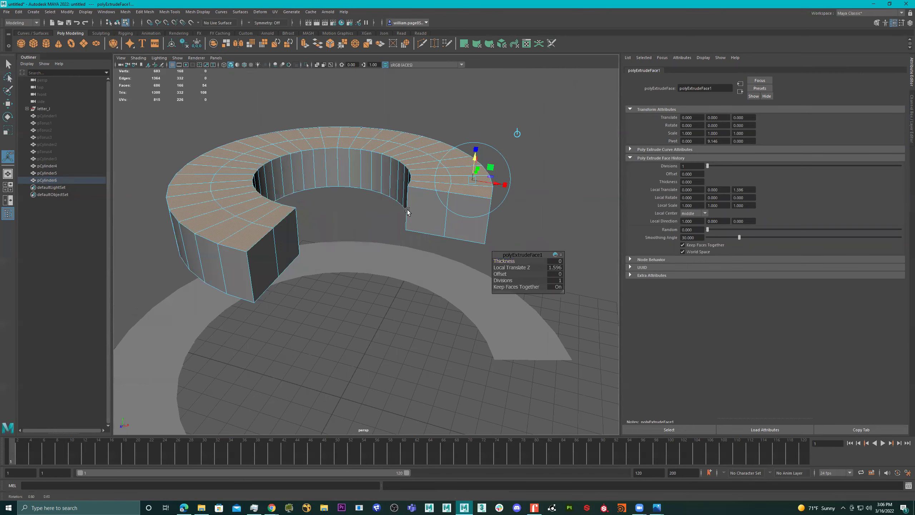
Return the smaller C-shaped ring to object mode and compare its smoothed and unsmoothed display
alt+drag(407, 211, 410, 220)
right_drag(397, 180, 464, 133)
alt+middle_drag(458, 155, 461, 166)
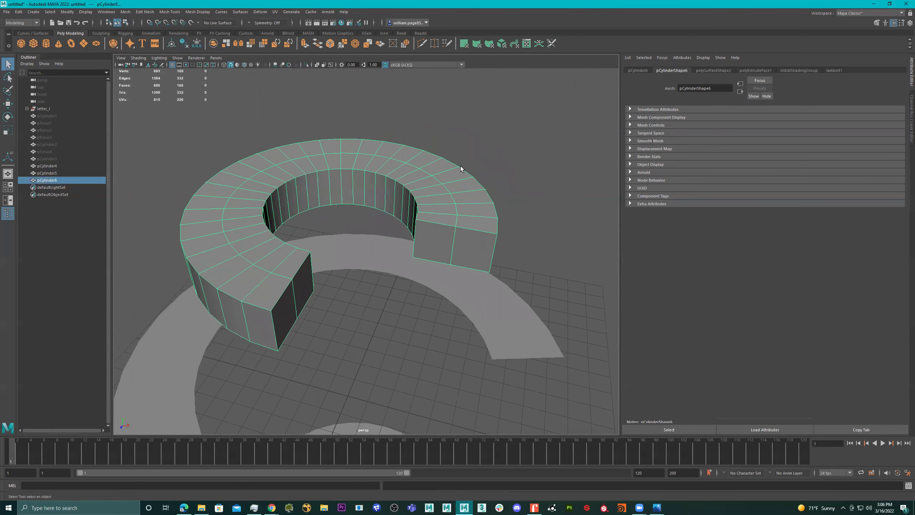
key(3)
key(1)
key(3)
key(1)
Bevel the outer border edges of the smaller C-shaped ring, including the rims and the corner edges of both end caps
right_drag(415, 206, 409, 169)
click(371, 172)
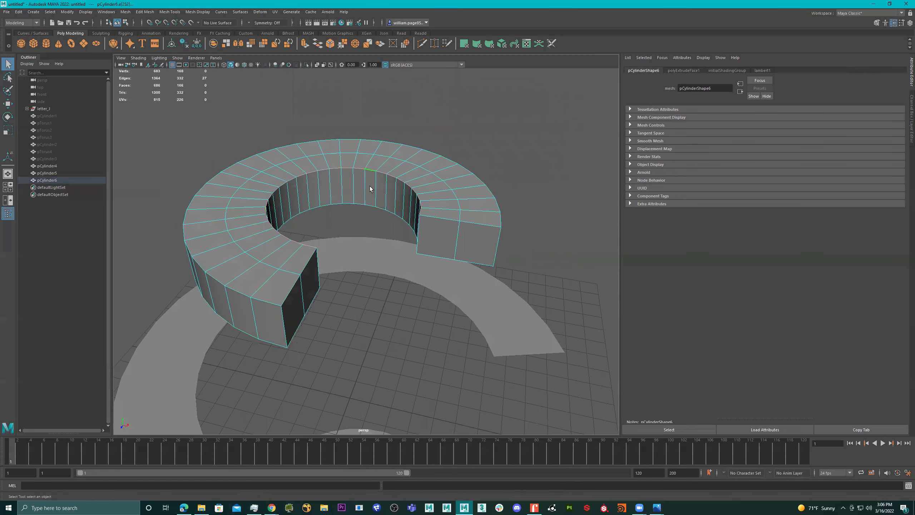
alt+drag(501, 216, 403, 242)
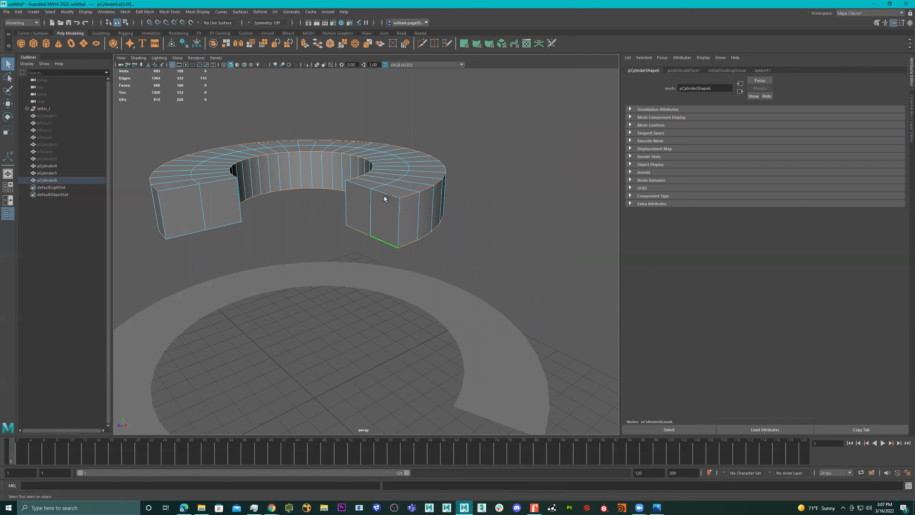
shift+click(399, 216)
alt+drag(242, 204, 260, 227)
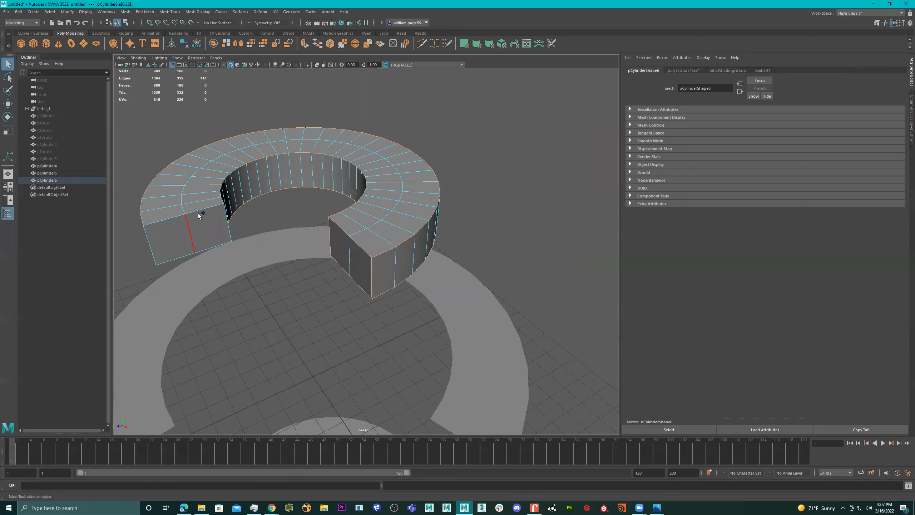
alt+drag(229, 244, 371, 286)
shift+click(221, 223)
alt+drag(454, 289, 397, 292)
shift+right_drag(330, 244, 371, 245)
scroll(344, 244, up, 3)
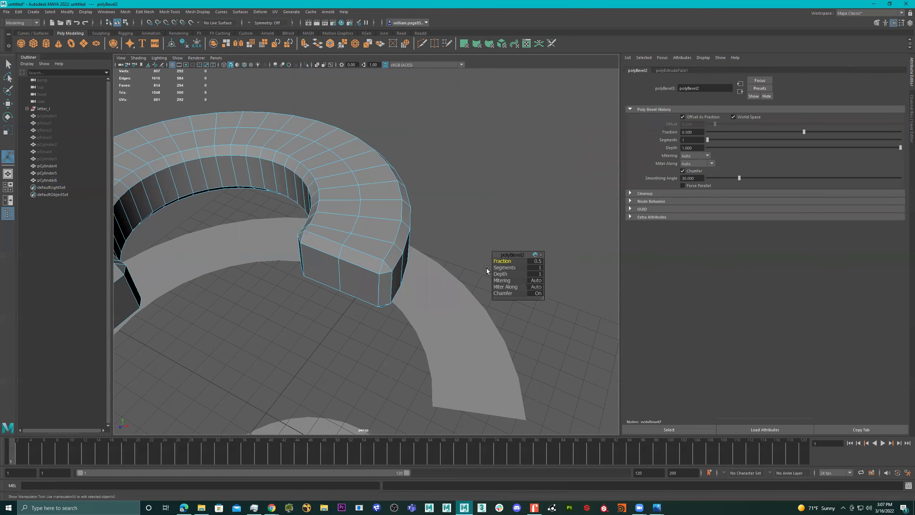
Set the smaller ring's bevel to 3 segments and a fraction of 0.16
drag(506, 267, 513, 268)
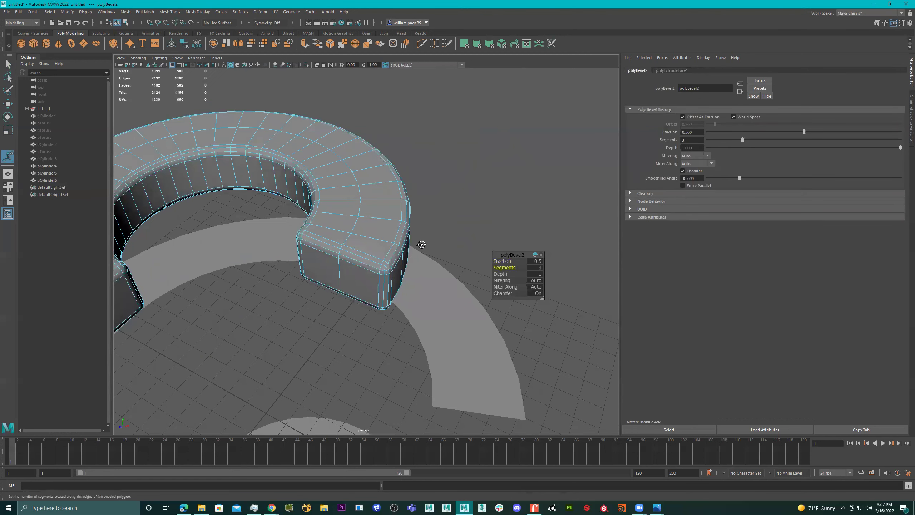
alt+drag(421, 244, 407, 220)
drag(511, 260, 496, 261)
scroll(366, 198, down, 2)
alt+middle_drag(366, 198, 408, 201)
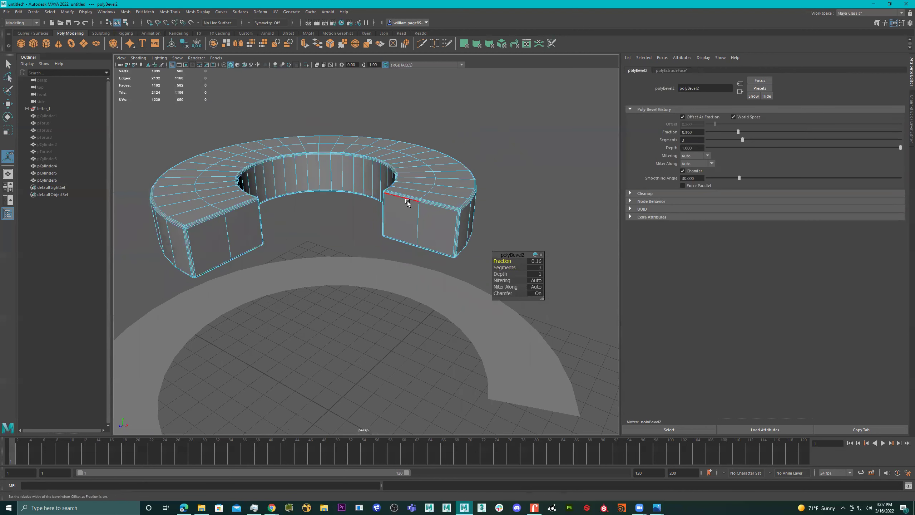
Return the smaller ring to object mode, display it smoothed, and deselect it
right_drag(412, 201, 514, 146)
key(3)
click(517, 195)
mouse_move(517, 196)
alt+mouse_down()
mouse_move(530, 227)
mouse_move(525, 199)
alt+mouse_up()
alt+right_drag(525, 199, 455, 229)
alt+middle_drag(455, 228, 510, 202)
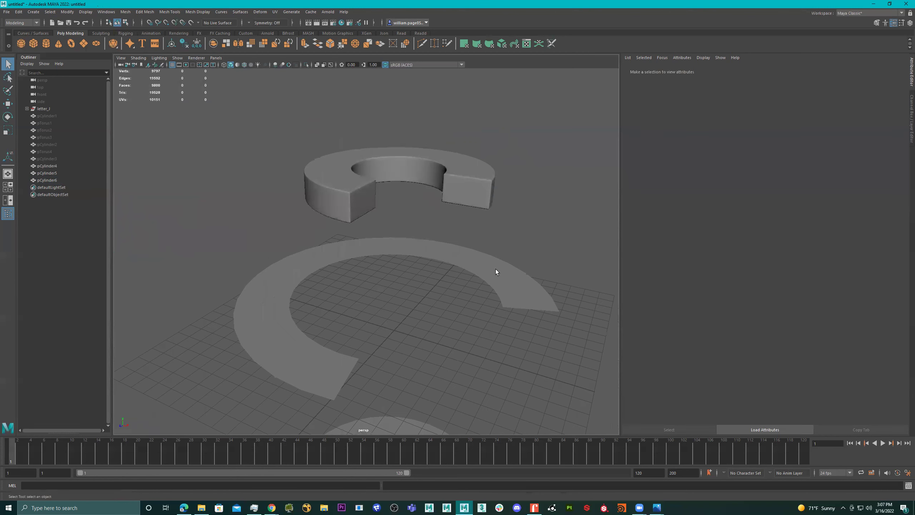
Extrude all faces of the larger flat C-shaped band straight upward by about 1.9 units
click(495, 271)
alt+middle_drag(495, 272, 508, 209)
key(ctrl+e)
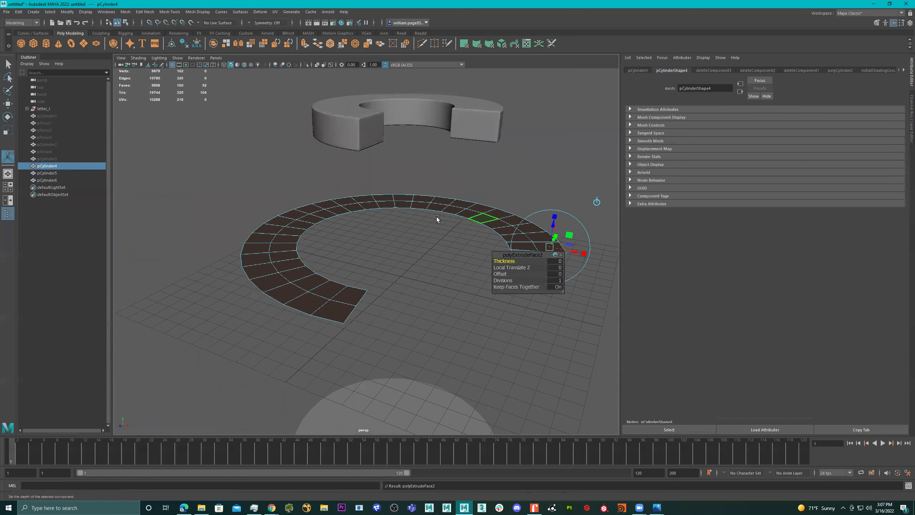
drag(555, 228, 553, 216)
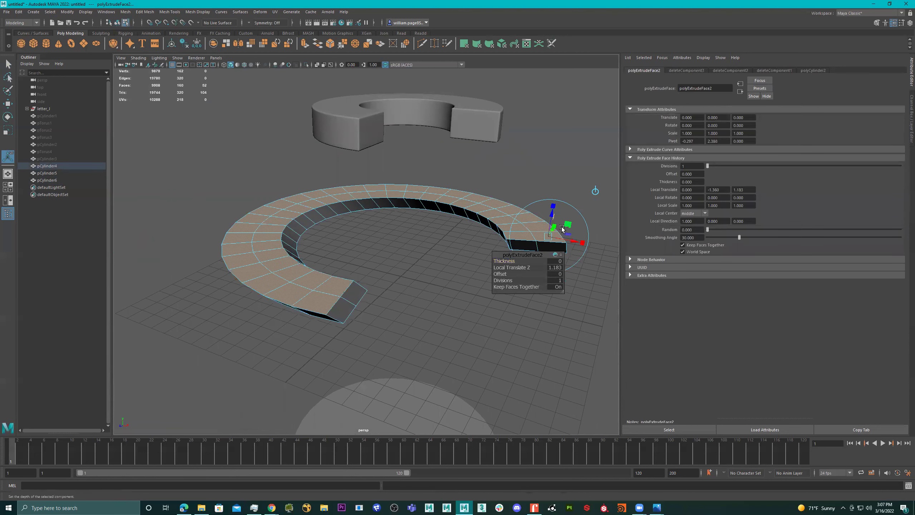
key(ctrl+z)
alt+middle_drag(436, 206, 399, 193)
alt+drag(399, 194, 358, 173)
key(t)
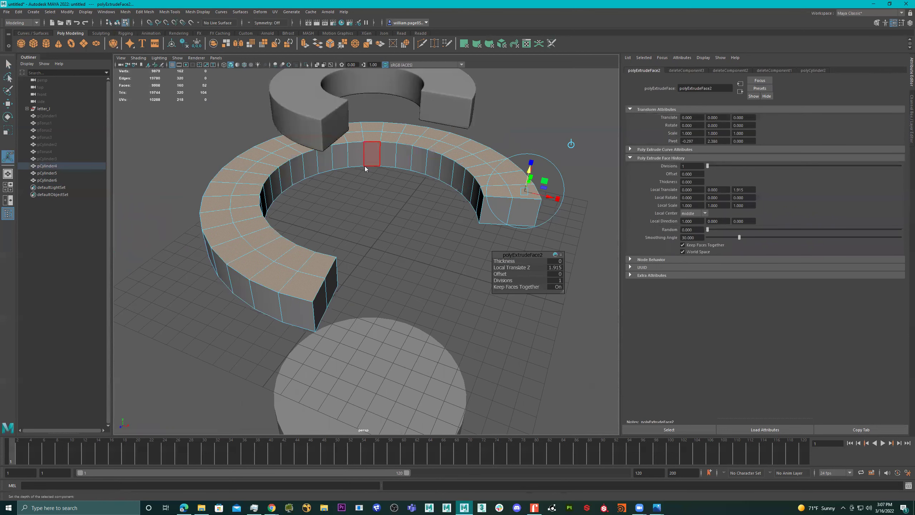
Bevel the outer border edges of the larger C-shaped ring, including the rims and the corner edges of both end caps
key(F8)
key(q)
right_drag(405, 155, 427, 102)
click(409, 143)
shift+double_click(408, 162)
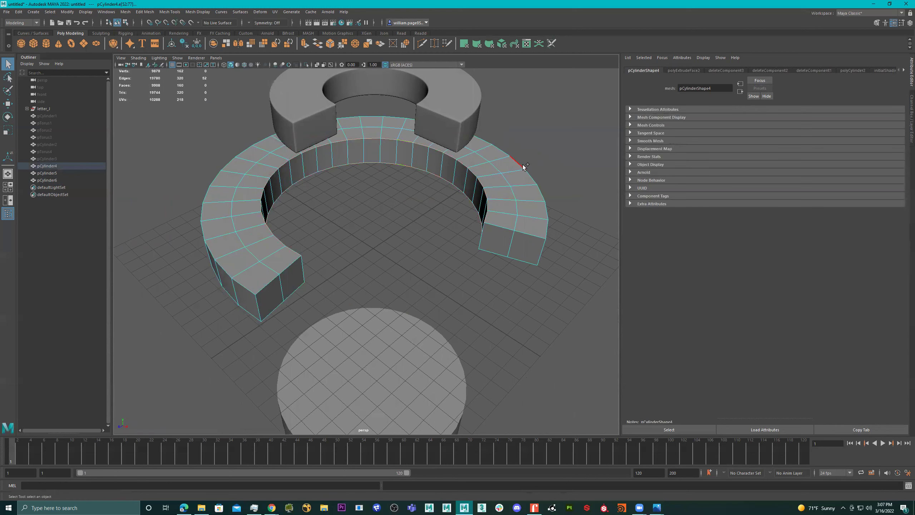
alt+drag(546, 217, 489, 264)
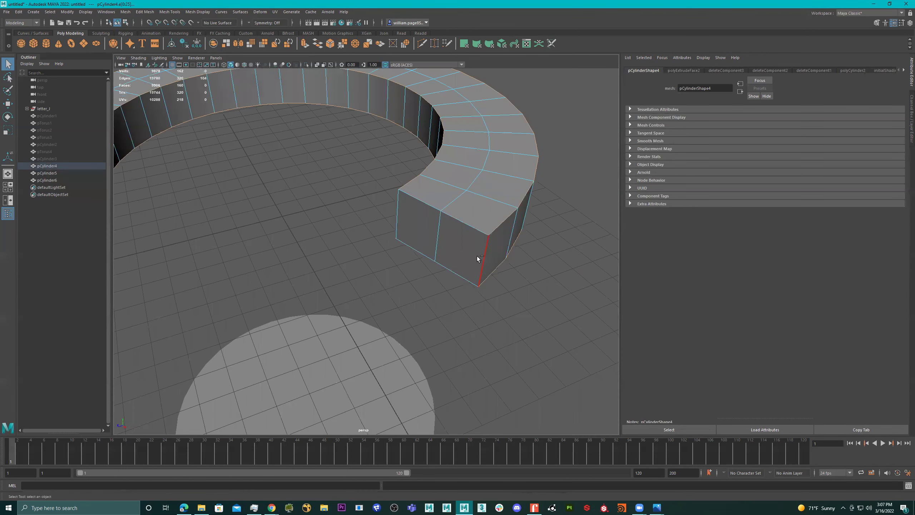
alt+drag(443, 244, 381, 233)
shift+click(342, 224)
shift+click(372, 216)
shift+click(330, 266)
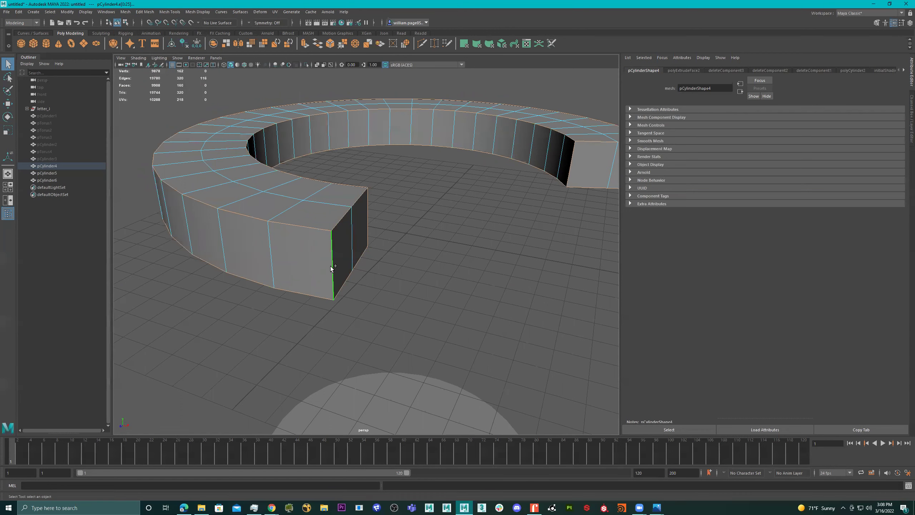
alt+drag(417, 260, 417, 213)
shift+right_drag(419, 191, 447, 192)
alt+middle_drag(441, 187, 431, 193)
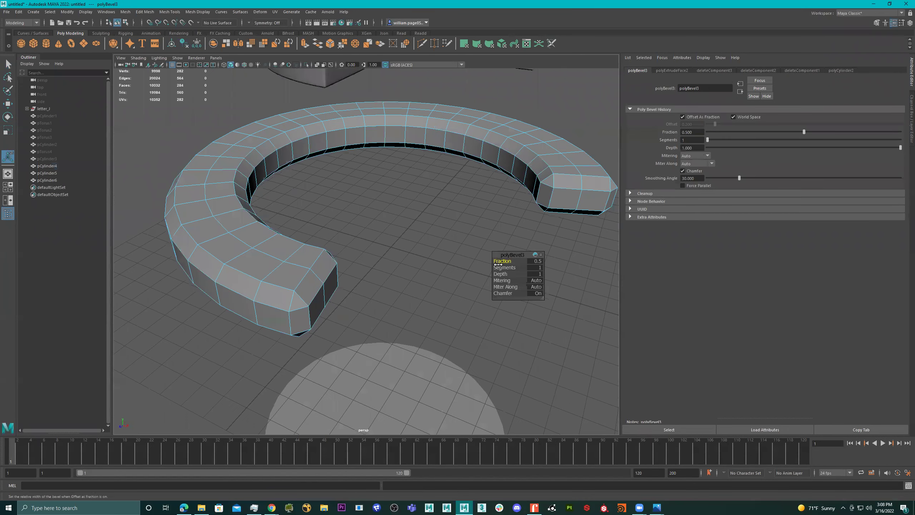
Narrow the larger ring's bevel, increase its segments, and display the ring smoothed in object mode
mouse_move(502, 261)
mouse_down()
mouse_move(512, 261)
mouse_move(492, 260)
mouse_up()
drag(499, 267, 499, 261)
right_drag(538, 144, 531, 118)
key(f)
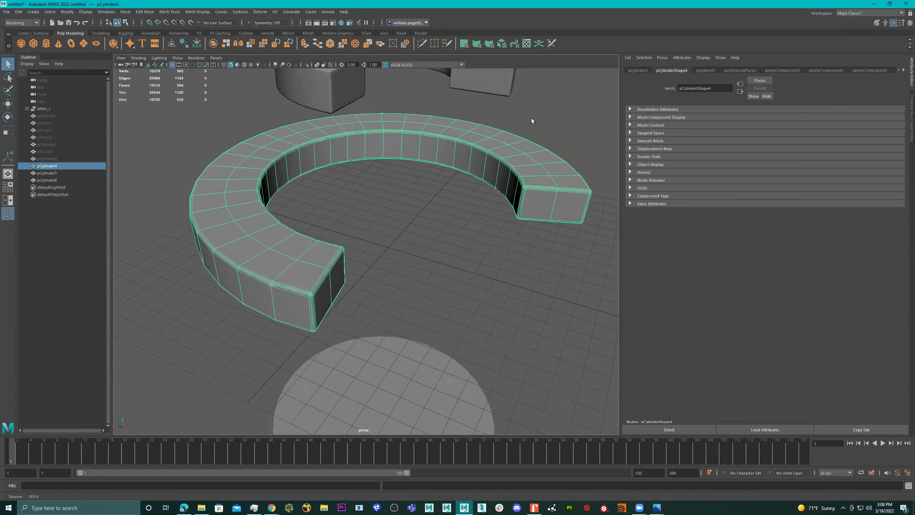
key(3)
click(443, 228)
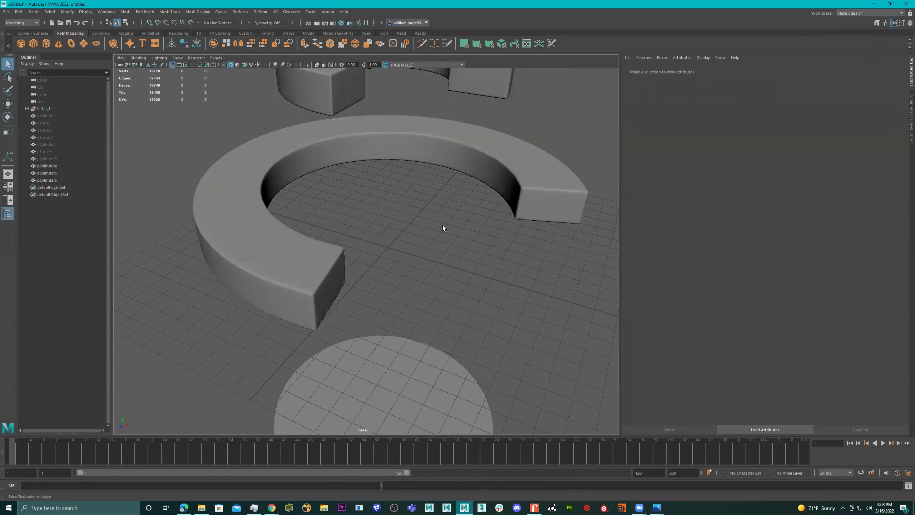
Delete the edge loop running along the middle of the larger ring's faces and around its end caps
click(322, 245)
alt+drag(350, 238, 201, 226)
right_drag(204, 221, 234, 239)
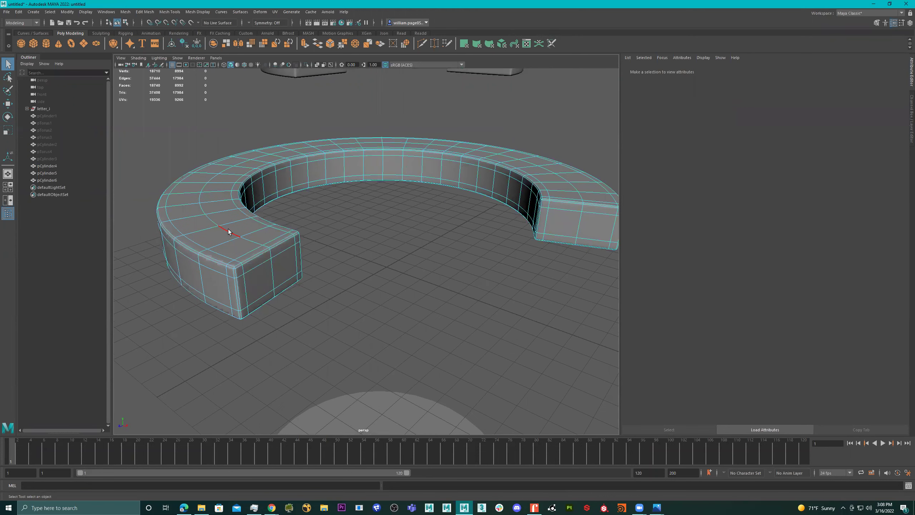
double_click(229, 231)
shift+right_click(332, 227)
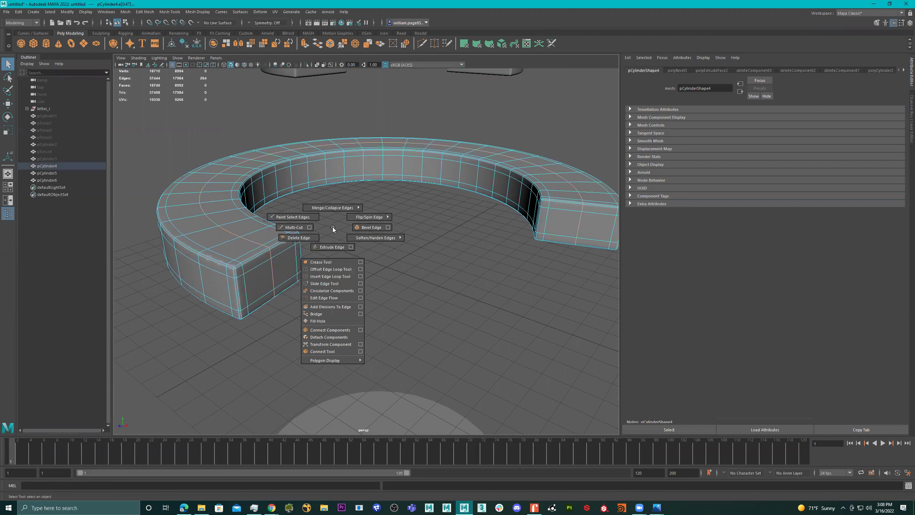
click(298, 238)
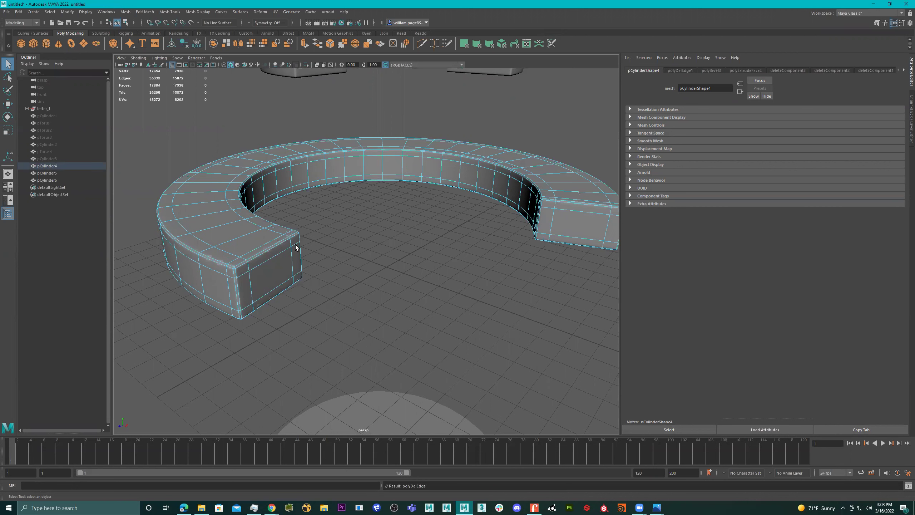
Return the larger ring to object mode and turn off its smoothed display
right_drag(344, 173, 436, 149)
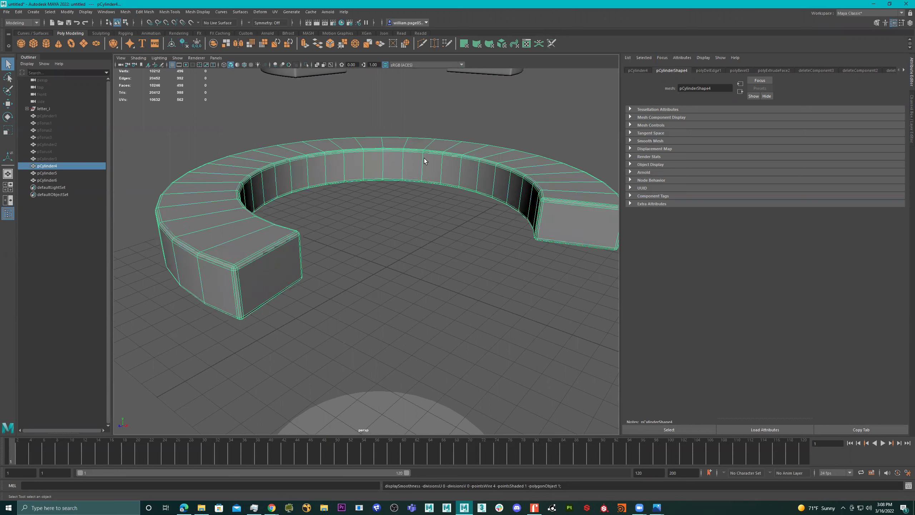
key(1)
alt+drag(452, 174, 296, 285)
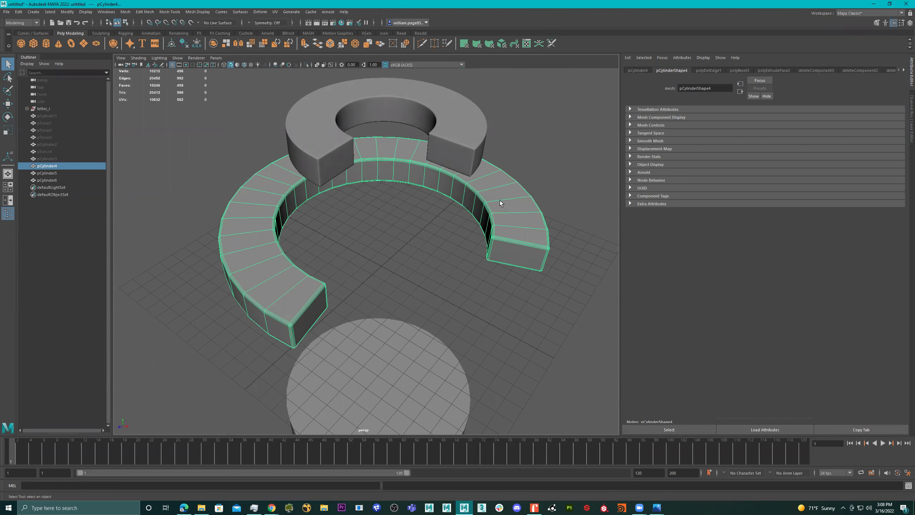
alt+drag(512, 217, 475, 185)
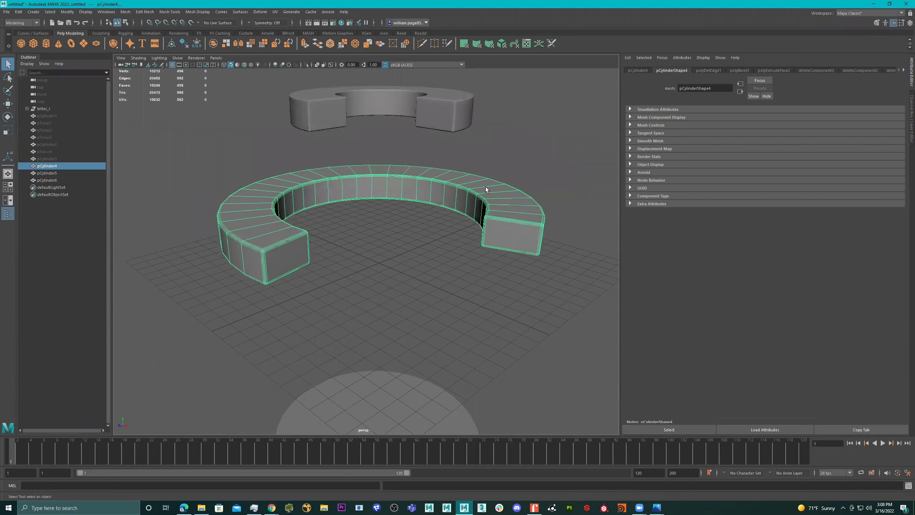
scroll(448, 195, down, 3)
alt+middle_drag(398, 146, 411, 164)
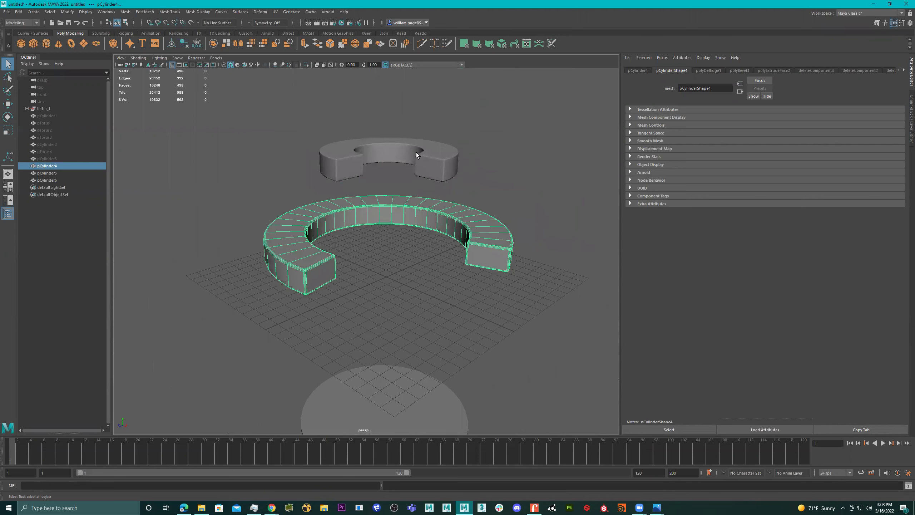
Show all hidden objects so the letter J and its tiered base are displayed with the C-shaped rings
click(416, 153)
scroll(437, 206, down, 2)
drag(48, 158, 46, 113)
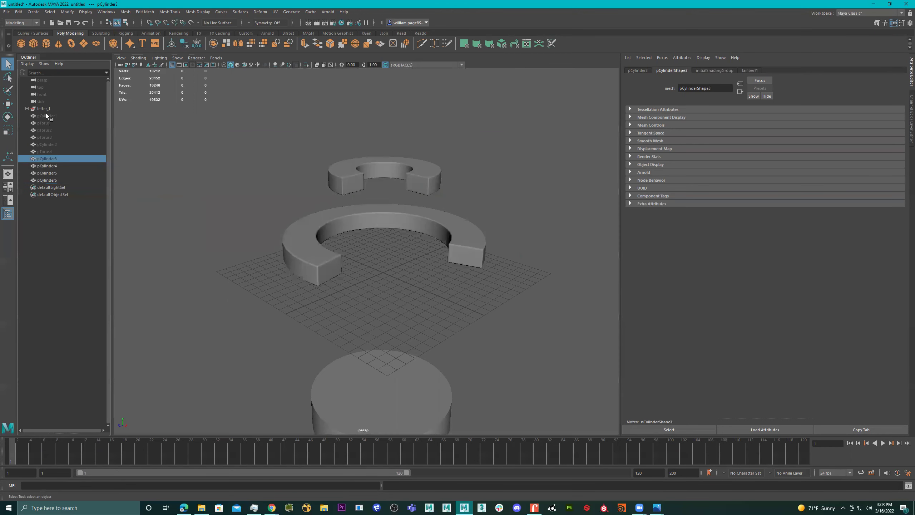
key(h)
key(h)
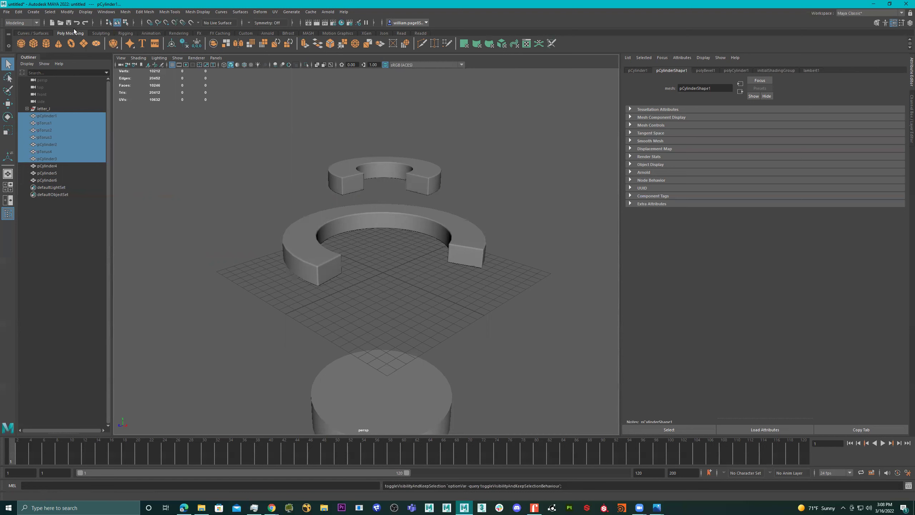
click(81, 11)
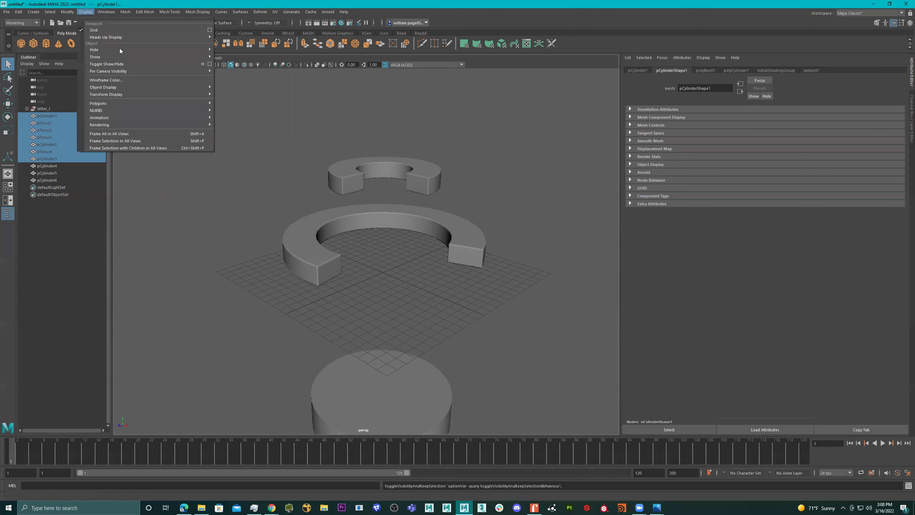
mouse_move(122, 56)
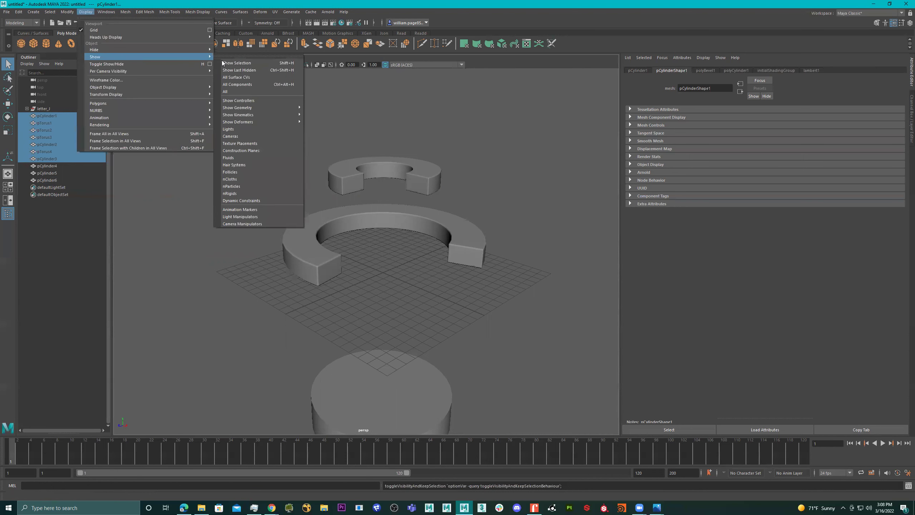
click(243, 93)
alt+drag(384, 192, 414, 183)
alt+middle_drag(414, 183, 344, 187)
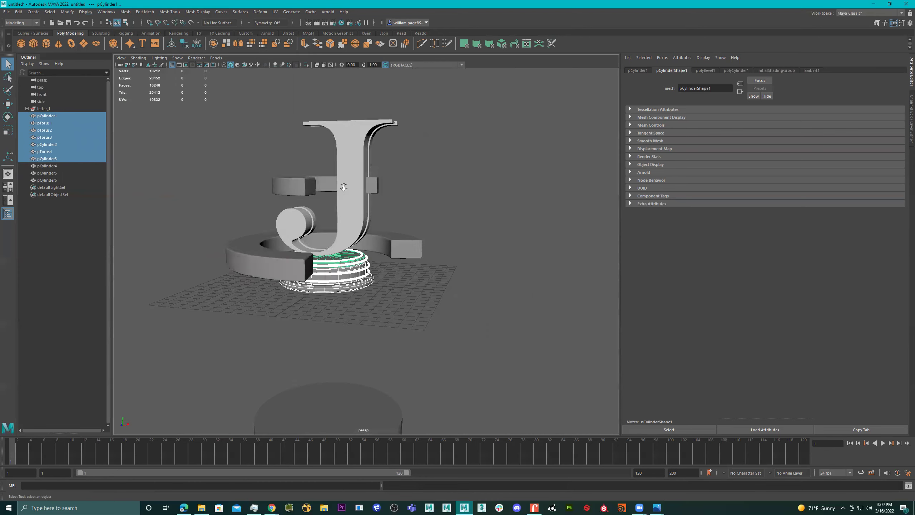
alt+right_drag(343, 187, 446, 194)
alt+drag(446, 195, 452, 246)
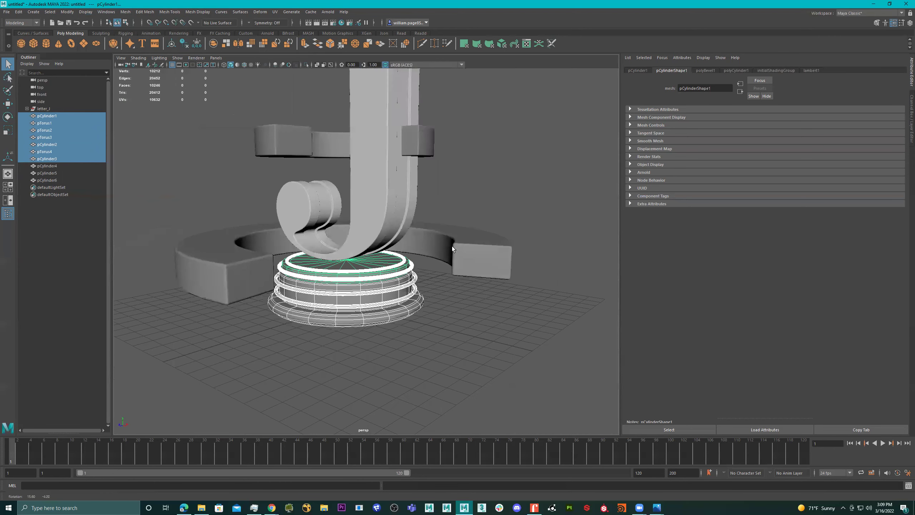
Move the smaller C-shaped ring straight down until it wraps around the tiered base under the letter
click(463, 251)
key(r)
alt+drag(345, 306, 390, 326)
key(w)
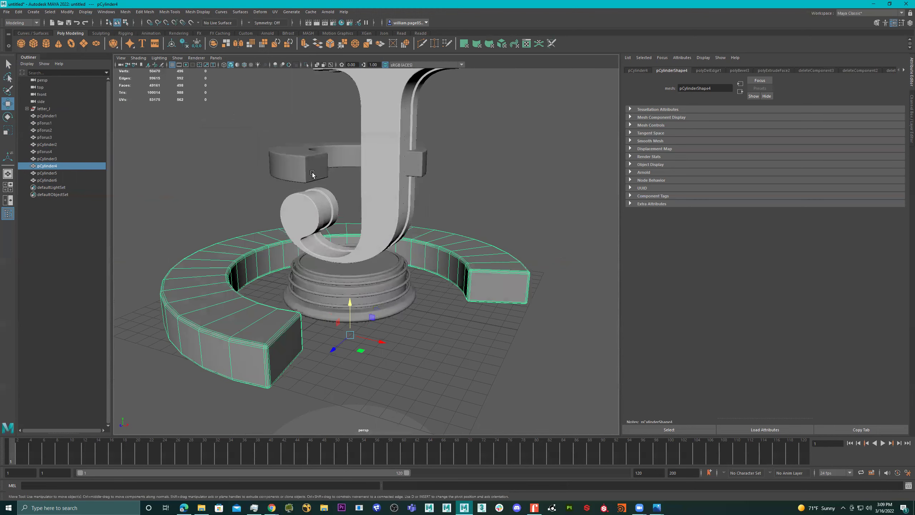
click(334, 166)
drag(351, 173, 372, 271)
key(ctrl+b)
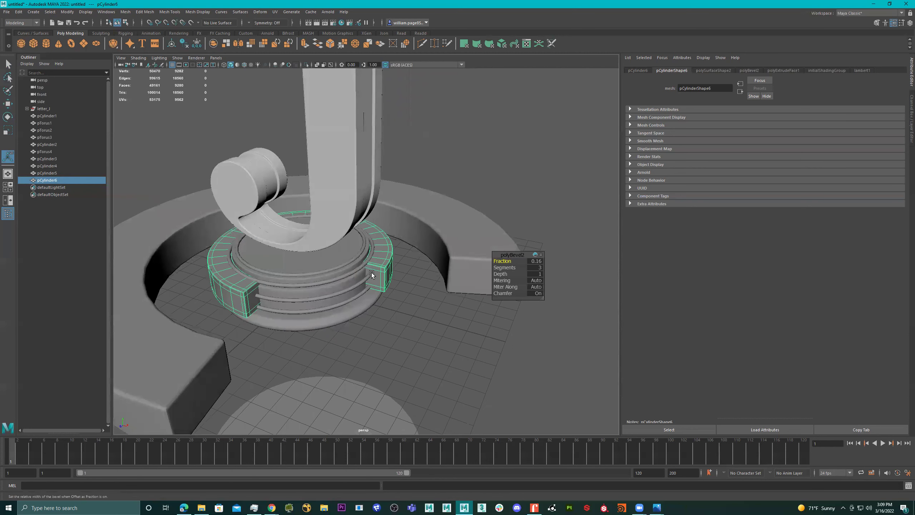
Scale the smaller C-shaped ring down slightly and uniformly to fit closer around the base
key(r)
drag(312, 299, 296, 287)
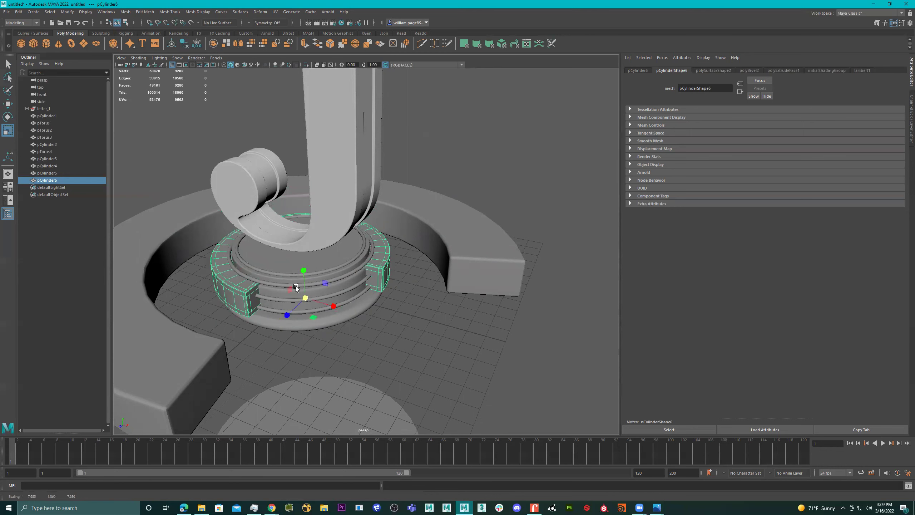
scroll(296, 287, down, 10)
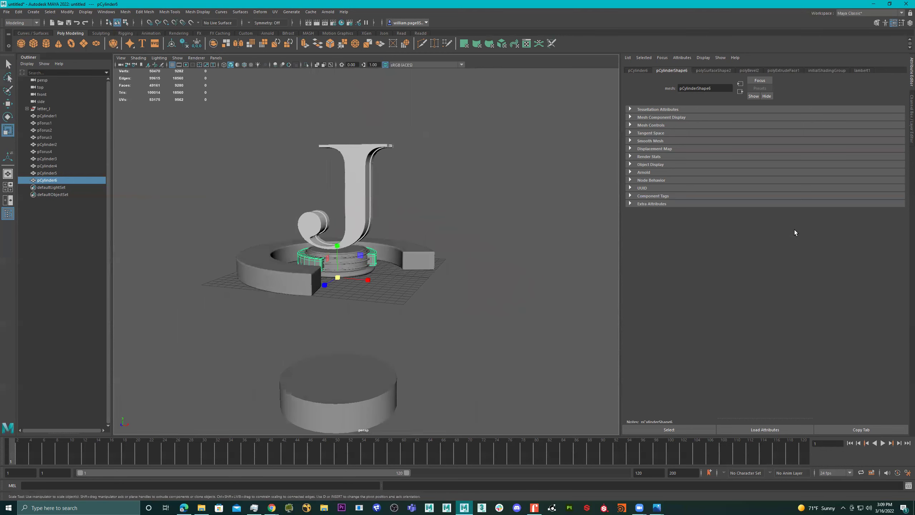
Create a polygon sphere and place it above the left side of the larger C-shaped ring
alt+drag(406, 337, 331, 274)
click(376, 352)
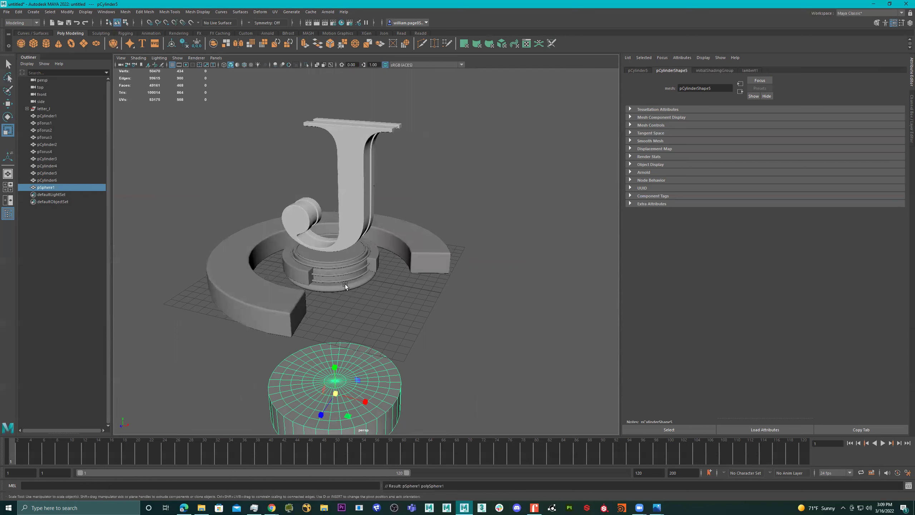
key(w)
key(e)
key(w)
drag(331, 272, 191, 242)
key(r)
mouse_move(257, 213)
alt+mouse_down()
mouse_move(265, 202)
mouse_move(252, 191)
mouse_move(251, 214)
alt+mouse_up()
key(w)
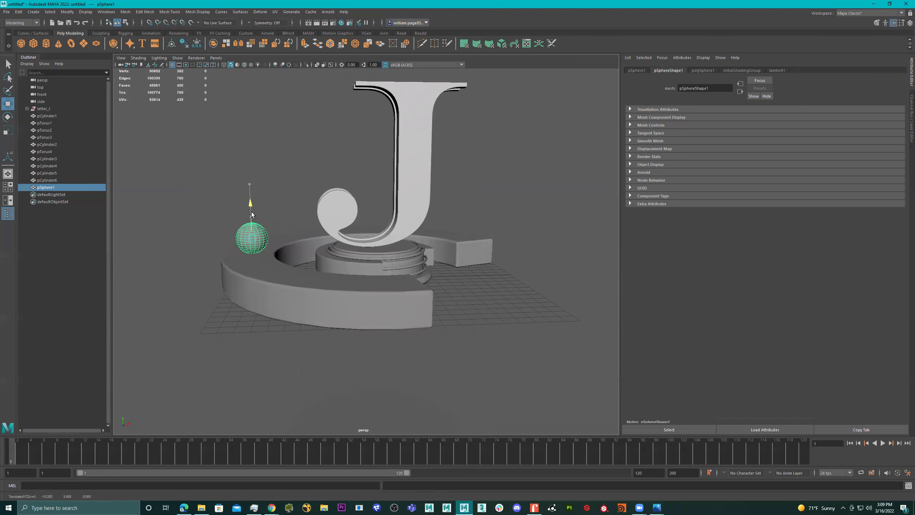
Duplicate the sphere and move the copy backward along the larger ring's curve, viewed from the top
key(space)
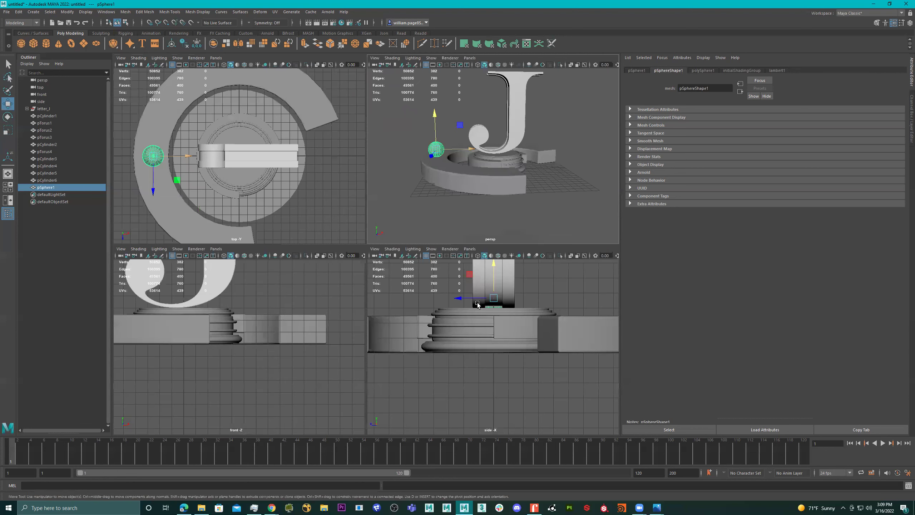
key(space)
scroll(403, 223, up, 5)
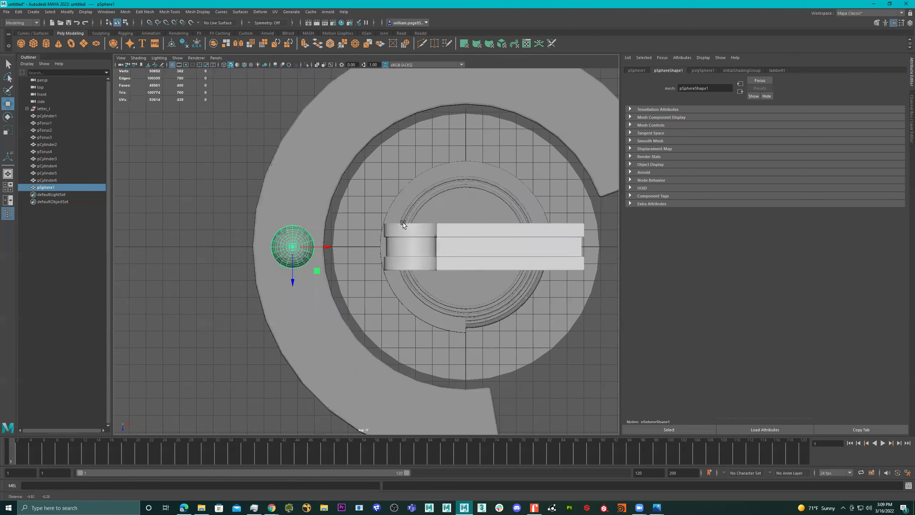
alt+middle_drag(383, 226, 377, 233)
key(ctrl+d)
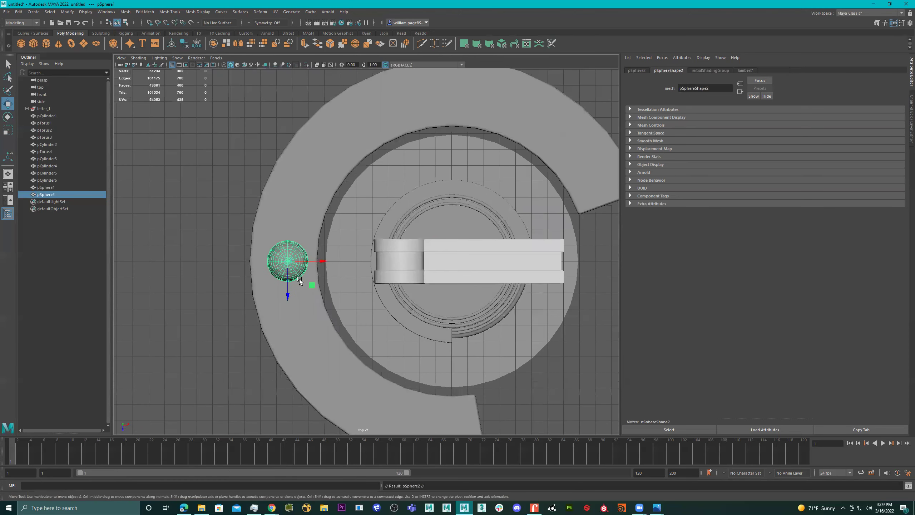
drag(287, 297, 288, 216)
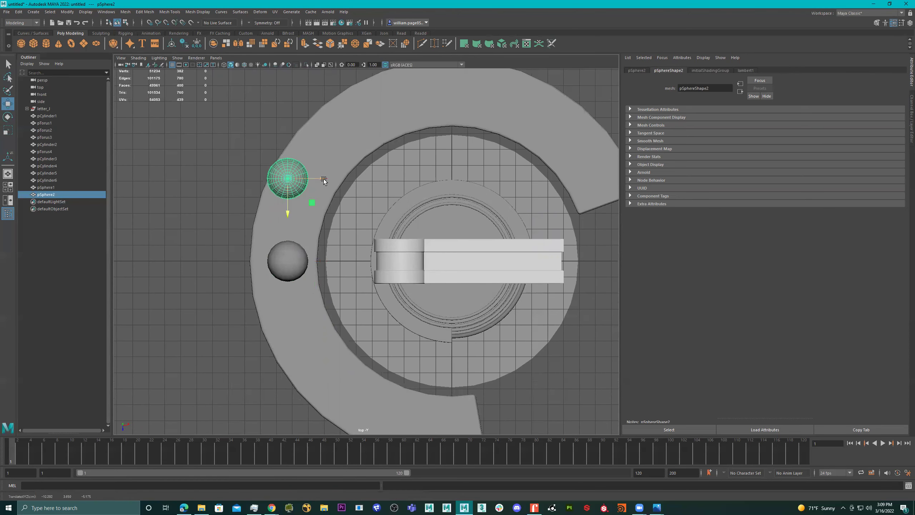
drag(332, 180, 339, 181)
Duplicate the original sphere again and move this copy forward along the larger ring's curve
click(303, 262)
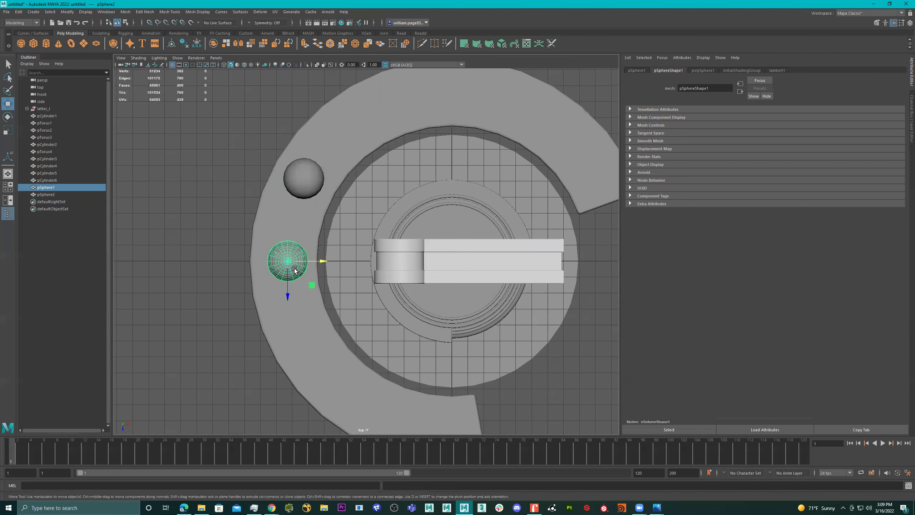
alt+middle_drag(347, 263, 345, 243)
key(ctrl+d)
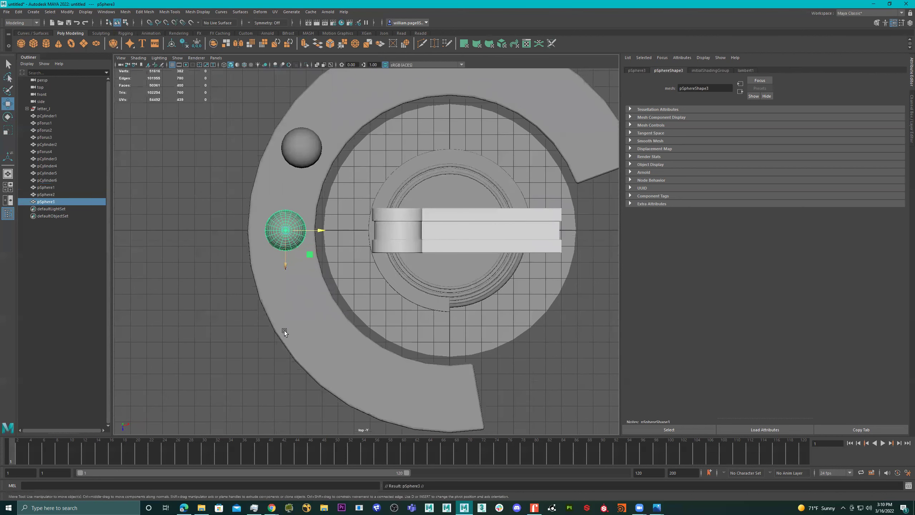
drag(285, 266, 285, 359)
drag(317, 322, 339, 330)
Scale up the middle and rear spheres uniformly, making the rear sphere the largest of the three
click(286, 218)
key(r)
drag(288, 231, 306, 236)
click(298, 149)
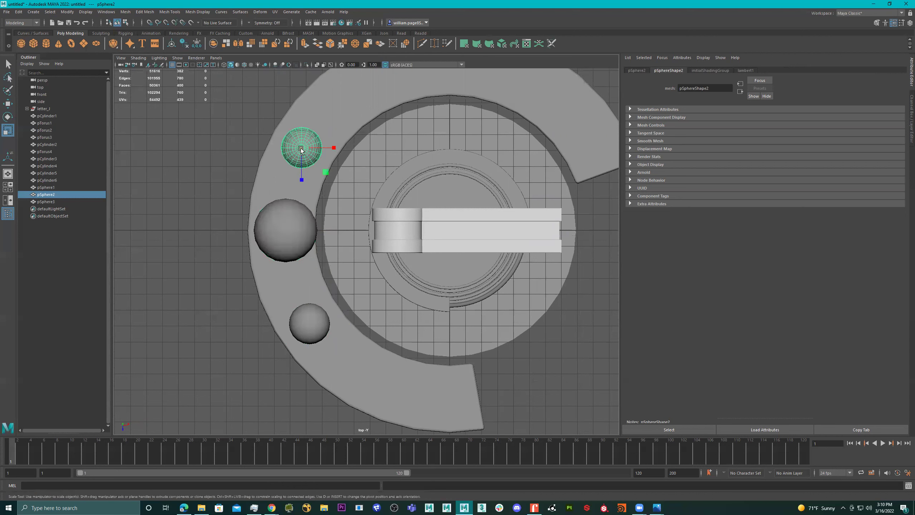
mouse_move(302, 148)
mouse_down()
mouse_move(328, 163)
mouse_move(304, 150)
mouse_up()
key(w)
key(r)
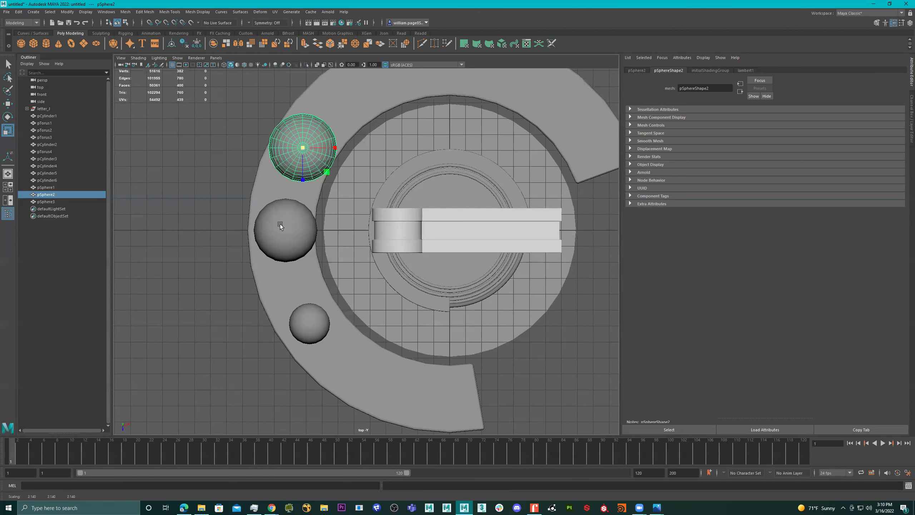
Shrink the middle sphere slightly and shift it outward on the ring, and bring the small front sphere closer to it
click(280, 223)
key(w)
drag(288, 232, 284, 231)
key(r)
key(w)
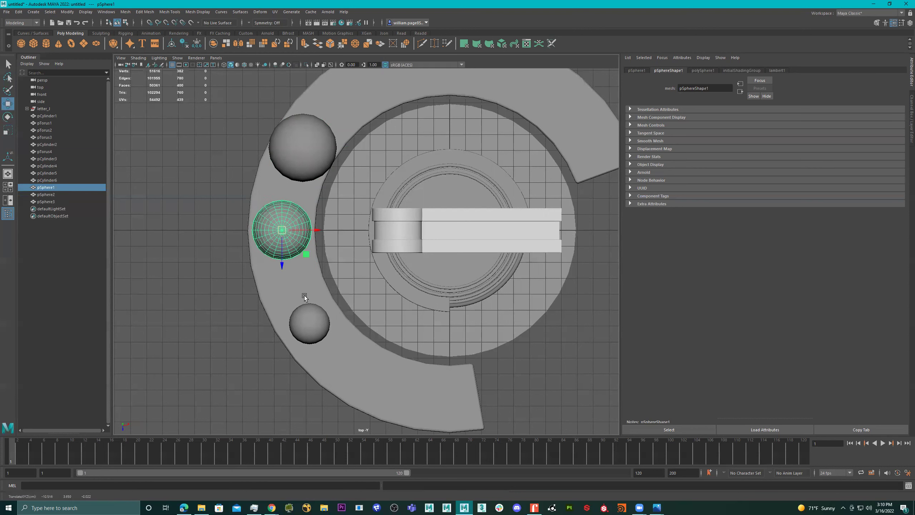
click(304, 323)
drag(309, 324, 298, 301)
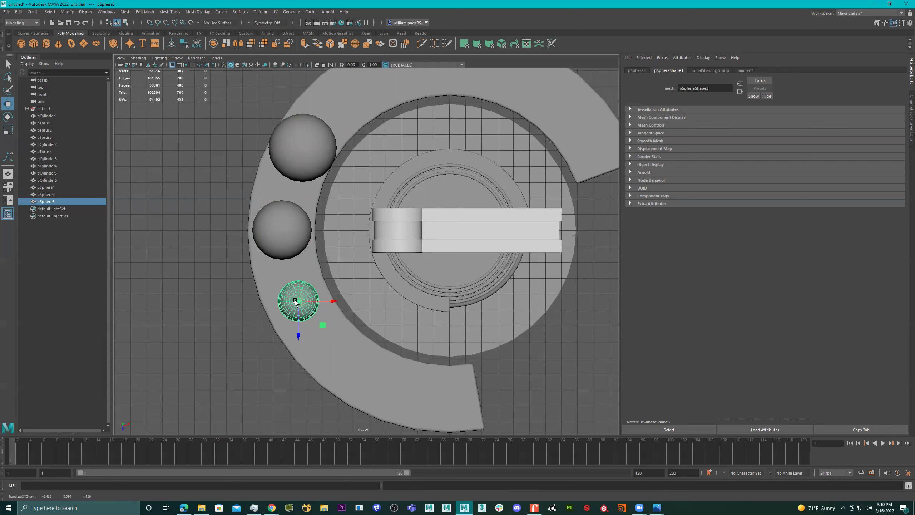
In the front view, raise the largest sphere in wireframe display until it rests on the ring's top surface
key(space)
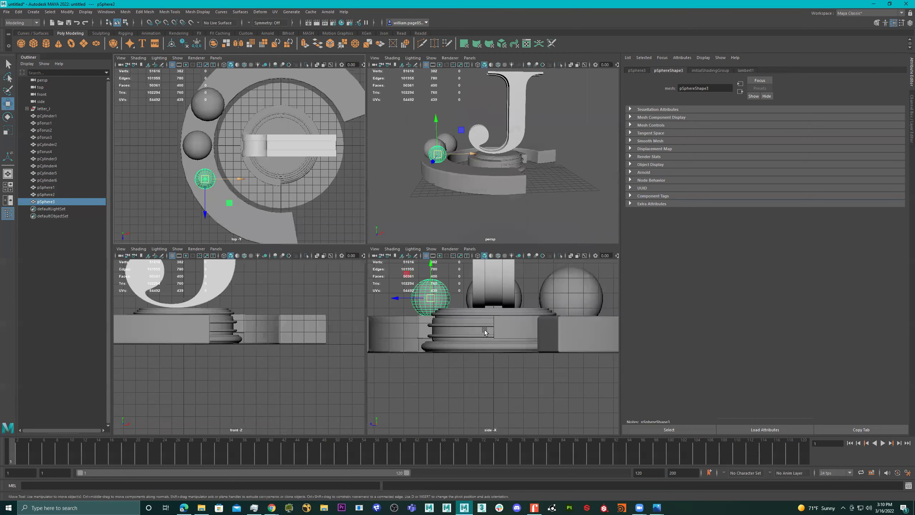
key(space)
scroll(341, 293, down, 3)
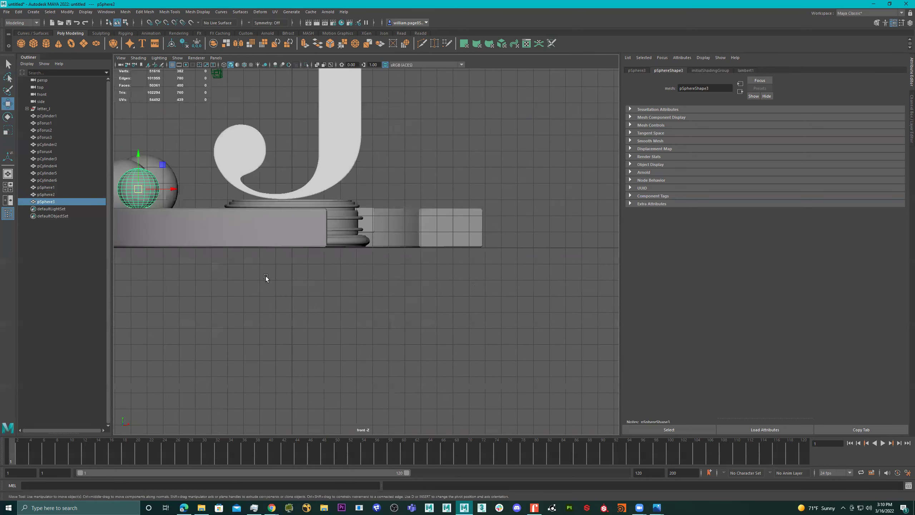
alt+middle_drag(266, 276, 394, 310)
scroll(510, 300, up, 4)
click(434, 256)
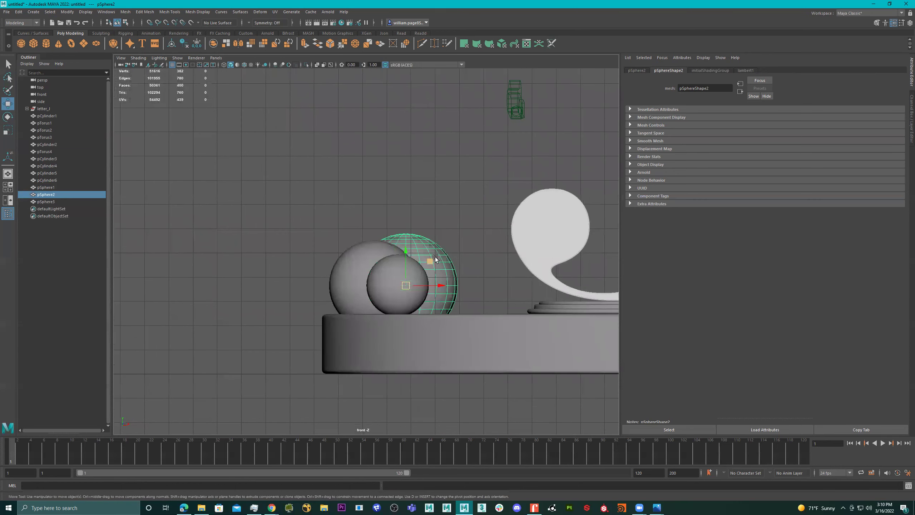
key(4)
drag(407, 255, 403, 231)
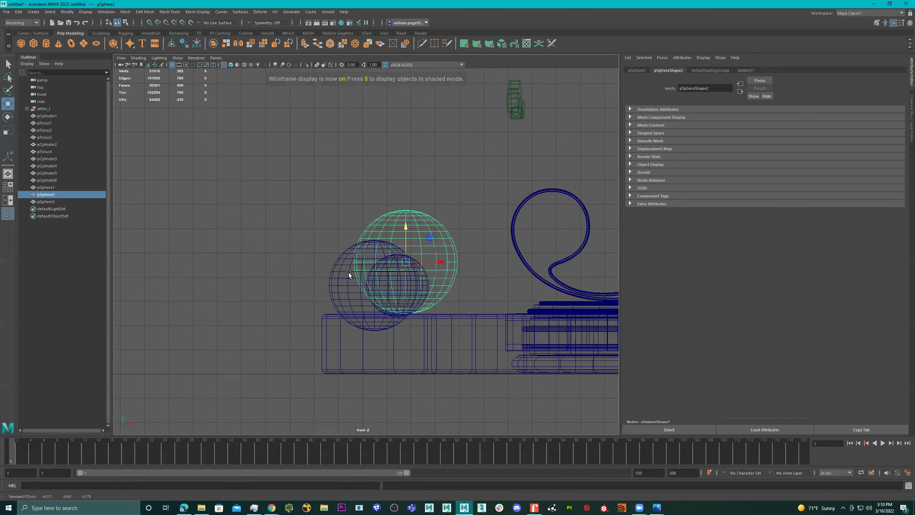
Raise the middle sphere until it also rests on the ring's top surface, and check the three spheres in perspective
click(342, 281)
click(352, 255)
drag(376, 256, 397, 258)
click(412, 300)
key(space)
key(space)
alt+drag(456, 213, 353, 203)
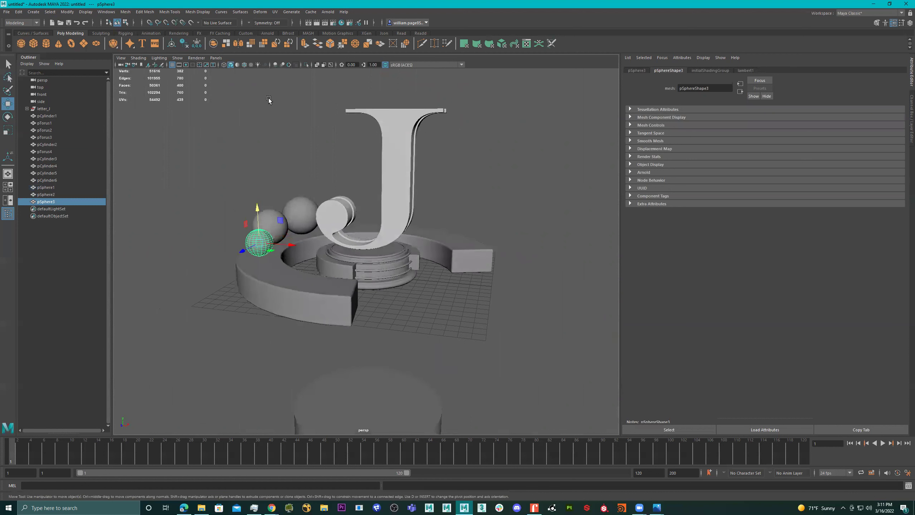
Group the three spheres and name the group spheres_GRP
alt+drag(302, 234, 274, 220)
shift+click(269, 224)
shift+click(285, 199)
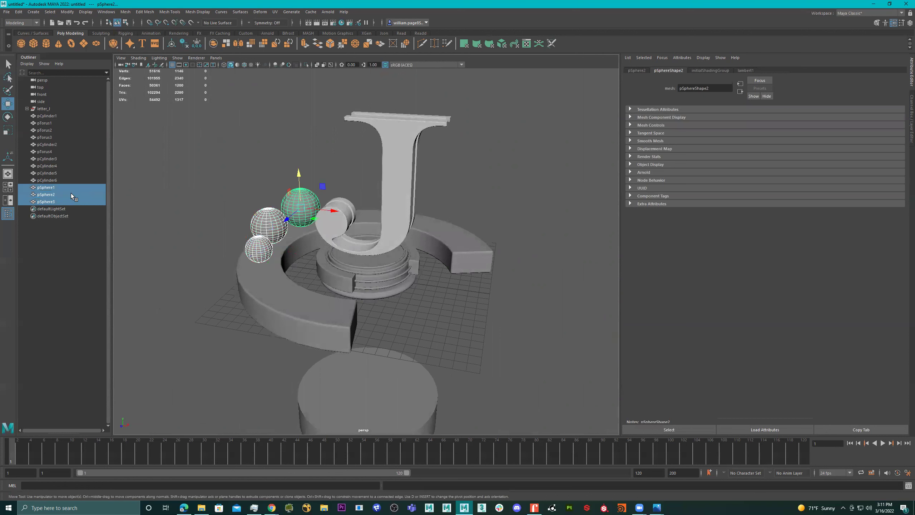
alt+middle_drag(212, 200, 200, 188)
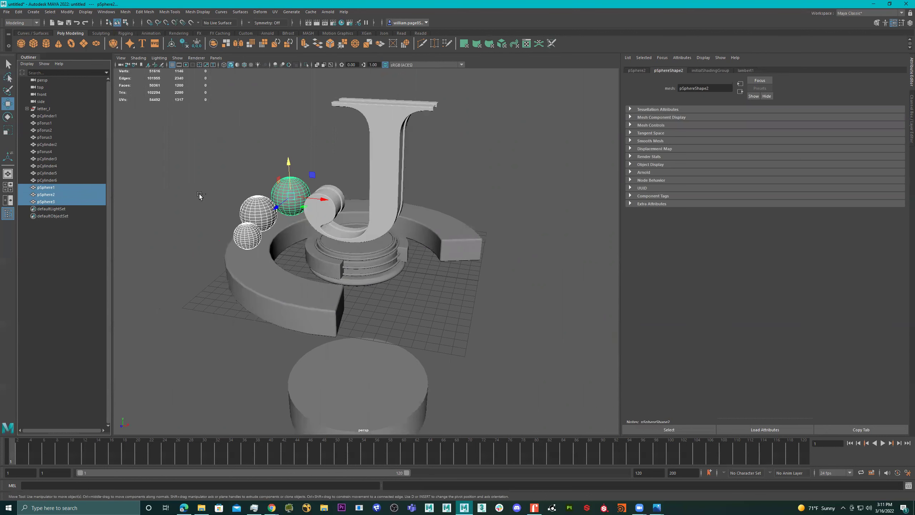
key(ctrl+g)
double_click(58, 187)
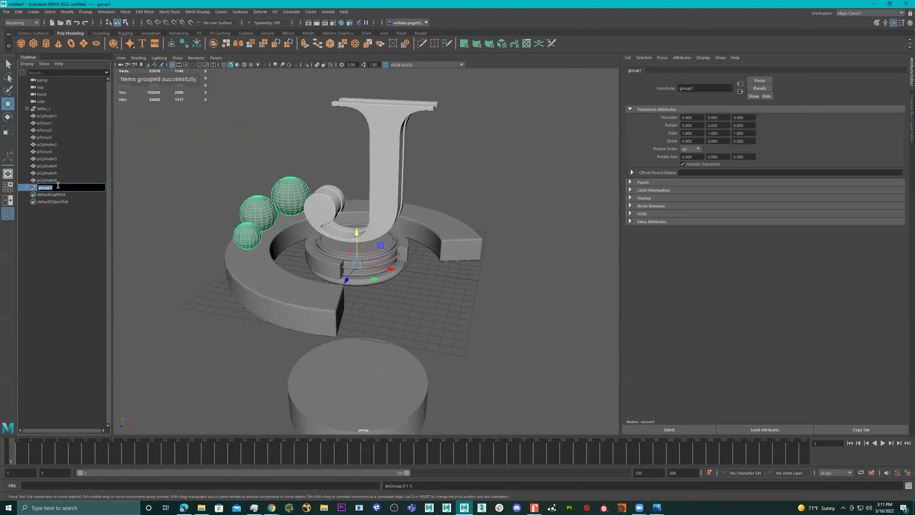
text(spheres)
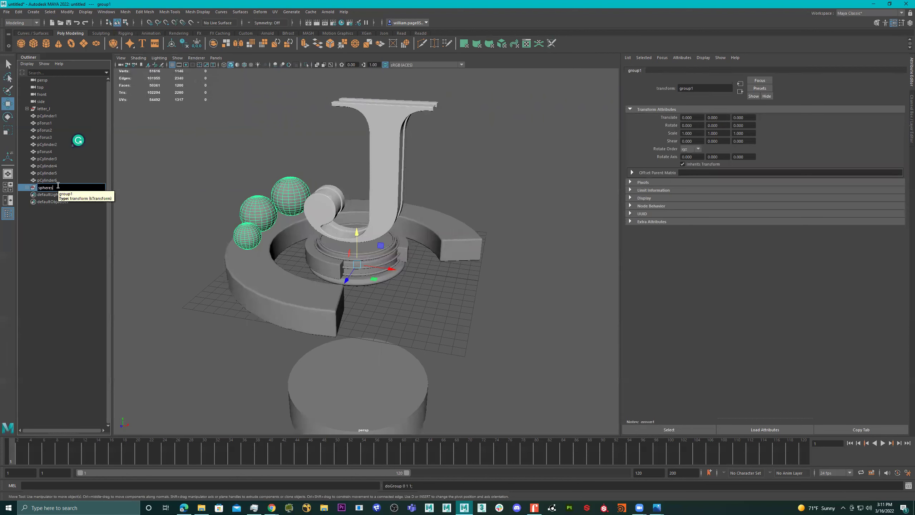
text(_GRP)
key(Return)
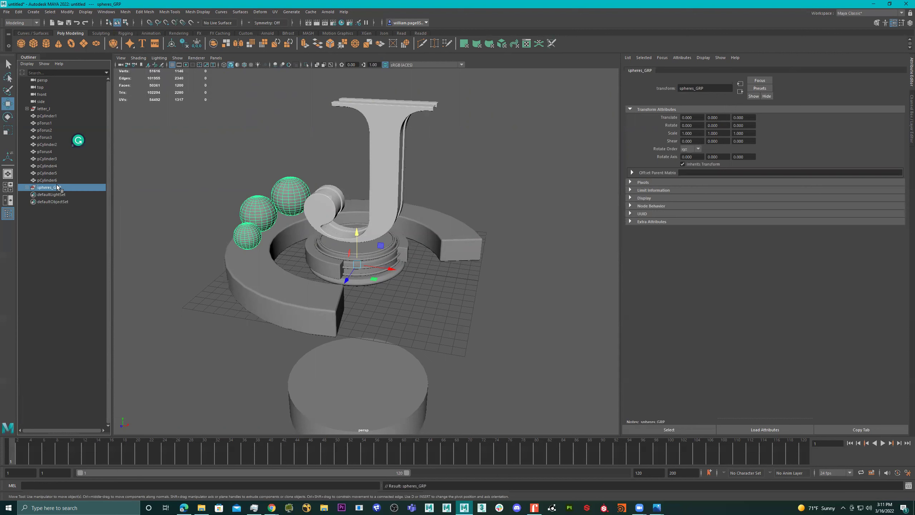
Rename the larger C-shaped ring as Big_Band
click(274, 271)
double_click(43, 166)
text(B)
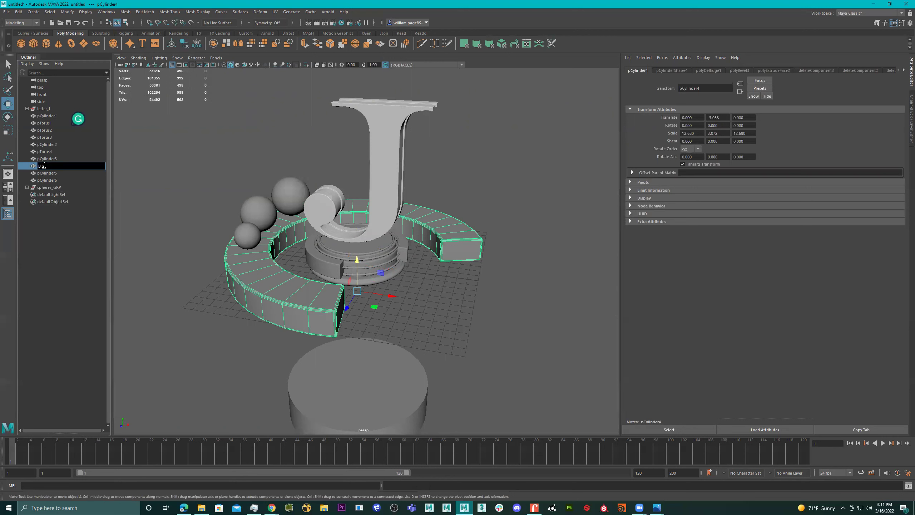
text(ig_Band)
key(Return)
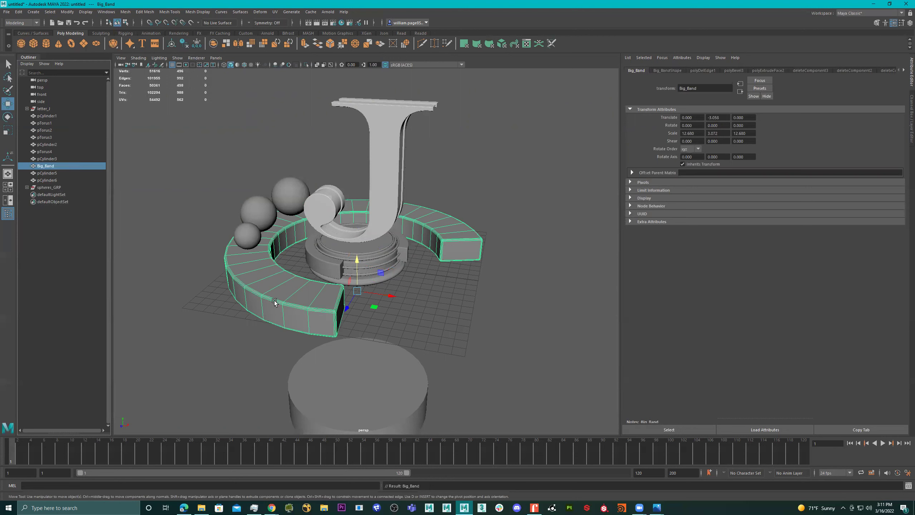
Rename the smaller C-shaped ring around the base as Smnall_Band
click(327, 265)
double_click(43, 181)
text(Sma)
text(all_Band)
key(Return)
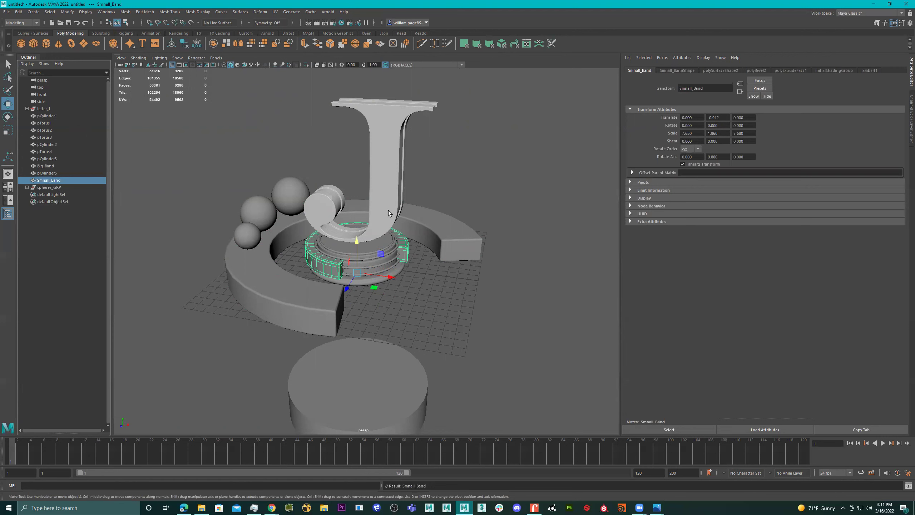
Group the four thin torus rings on the tiered base and name the group tubes_GRP
alt+drag(397, 226, 433, 224)
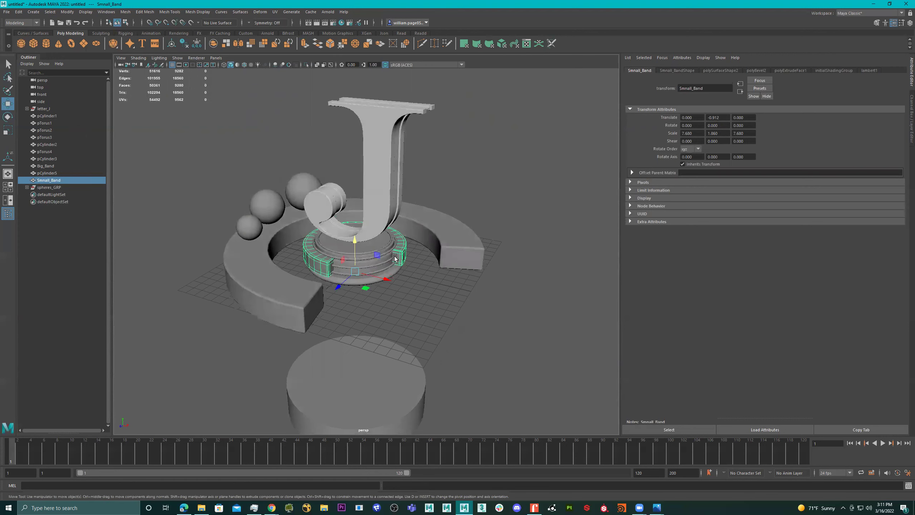
alt+right_drag(468, 235, 546, 265)
alt+drag(547, 266, 466, 255)
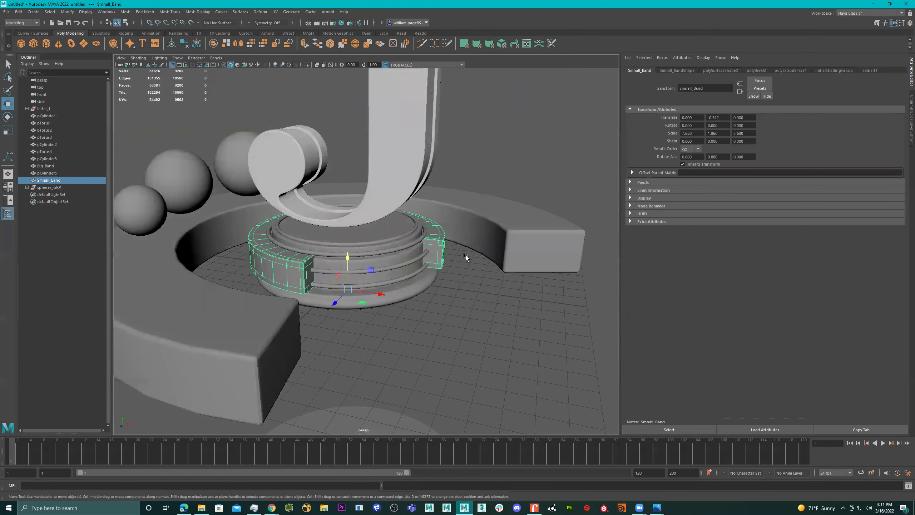
click(403, 279)
shift+click(403, 264)
shift+click(404, 241)
shift+click(405, 234)
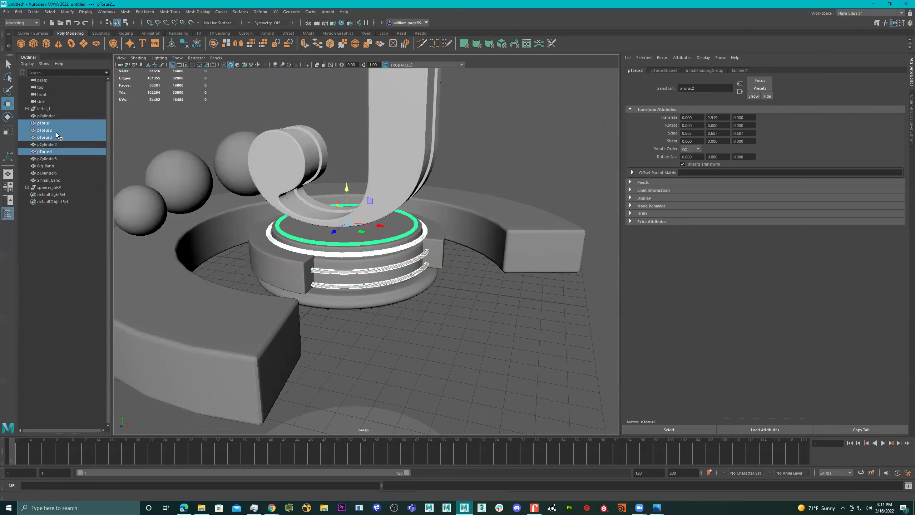
key(ctrl+g)
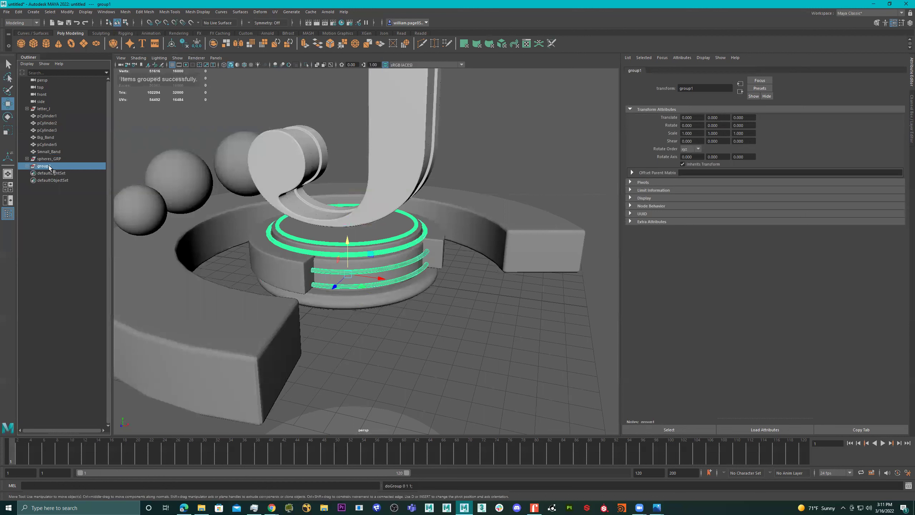
double_click(55, 165)
text(tubes_J)
text(RP)
key(Return)
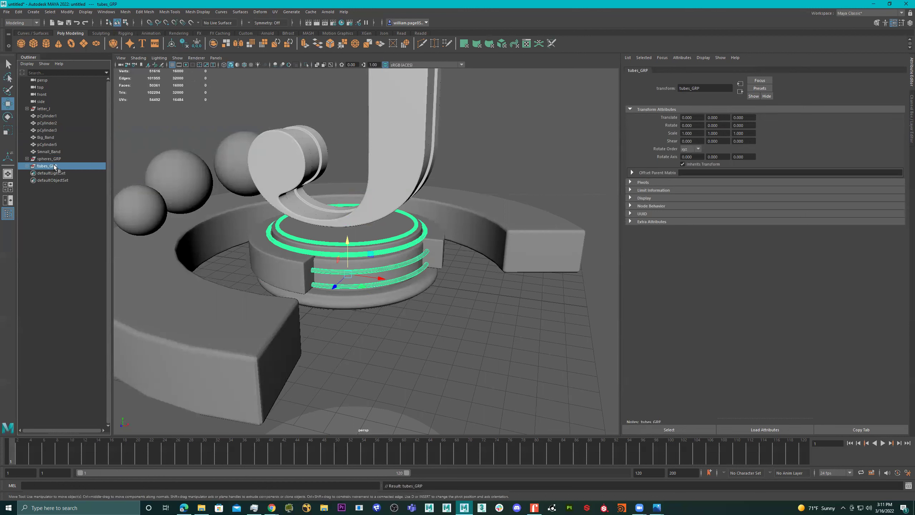
Reorder pCylinder5 in the Outliner to follow pCylinder3, and group the four cylinders together
scroll(349, 189, down, 3)
scroll(349, 190, down, 3)
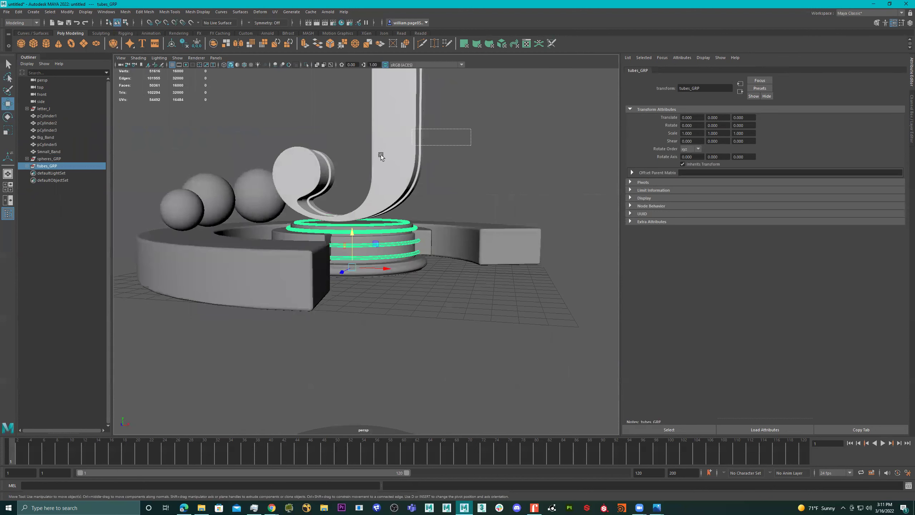
click(390, 184)
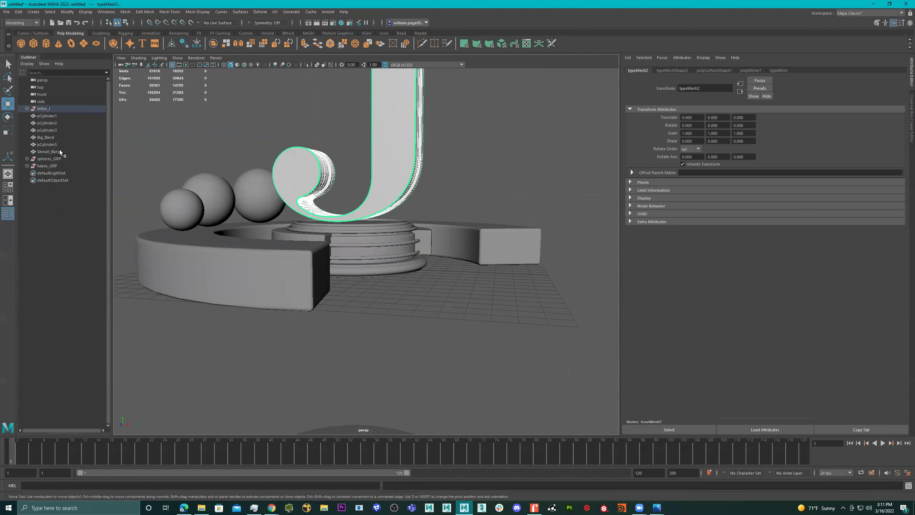
drag(59, 152, 60, 158)
ctrl+click(51, 160)
click(51, 158)
click(49, 137)
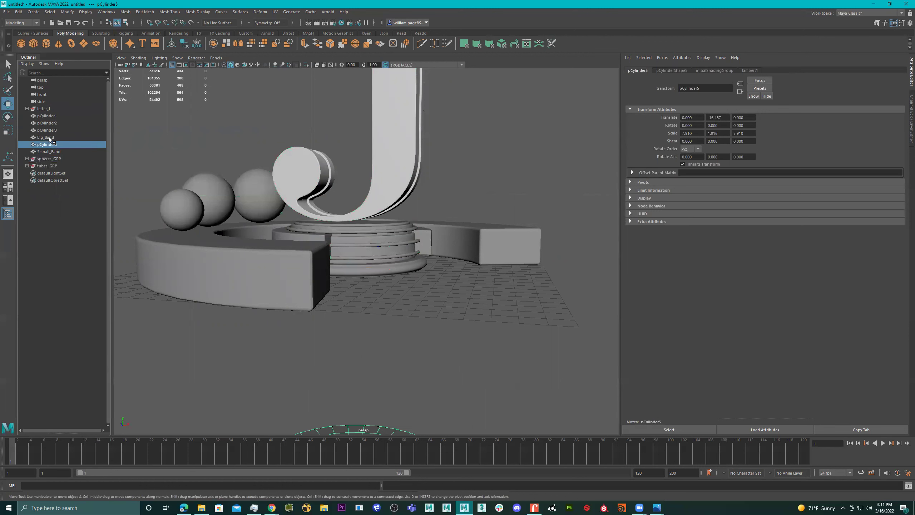
click(52, 144)
drag(49, 134, 49, 134)
shift+click(56, 115)
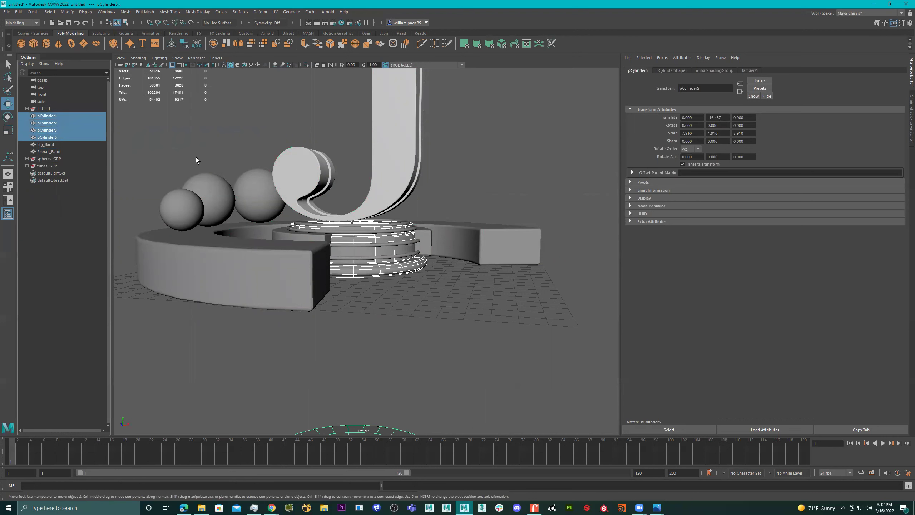
key(ctrl+g)
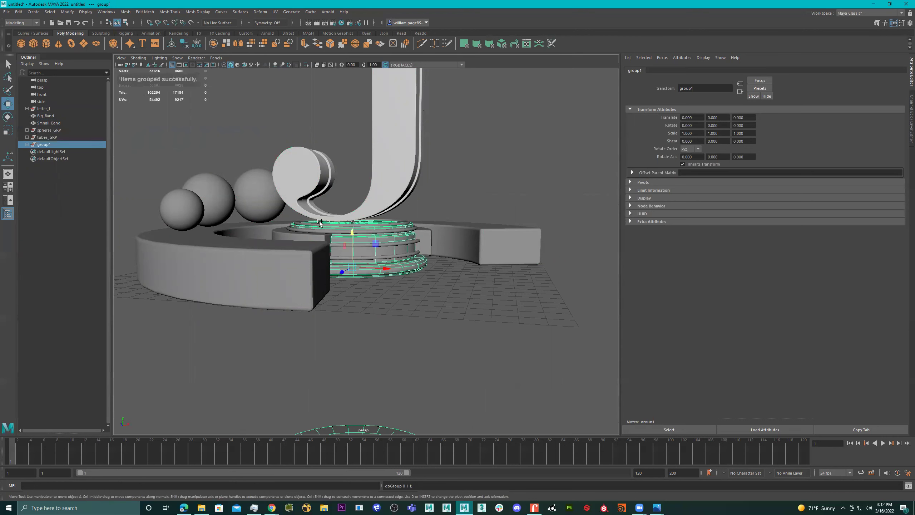
Rename the group of four cylinders as Cylinder_GRP
double_click(50, 145)
text(Cylinder_GRP)
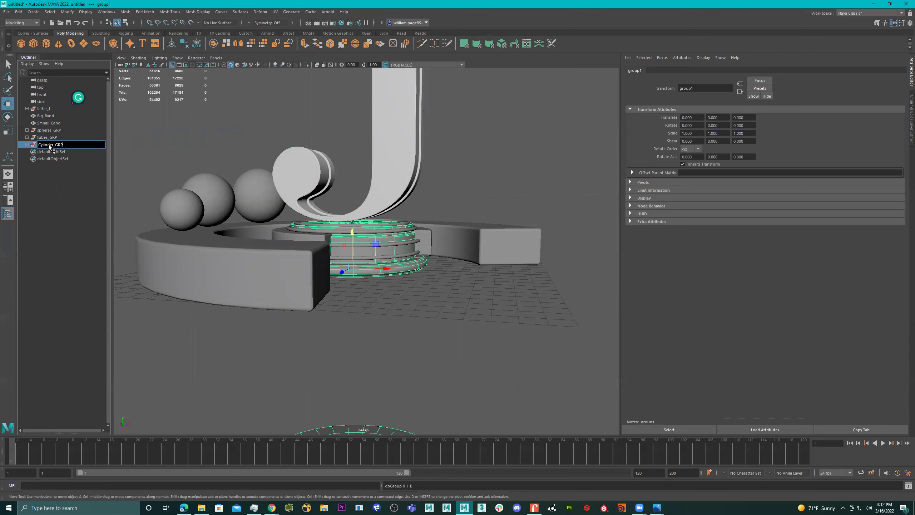
key(Return)
click(55, 122)
click(51, 117)
Create a NURBS plane beneath the model and scale it uniformly to about 30 so it extends past the large ring
alt+drag(405, 188, 368, 242)
scroll(368, 242, down, 2)
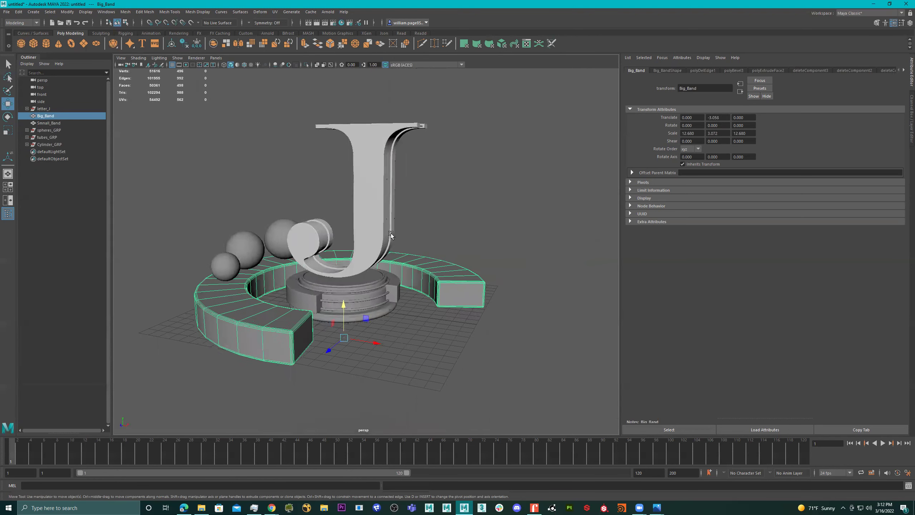
alt+middle_drag(368, 242, 394, 243)
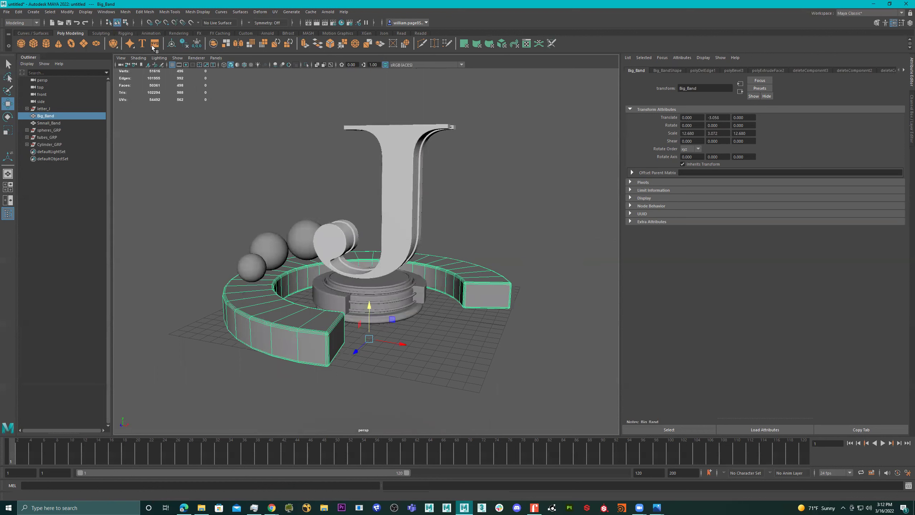
click(32, 34)
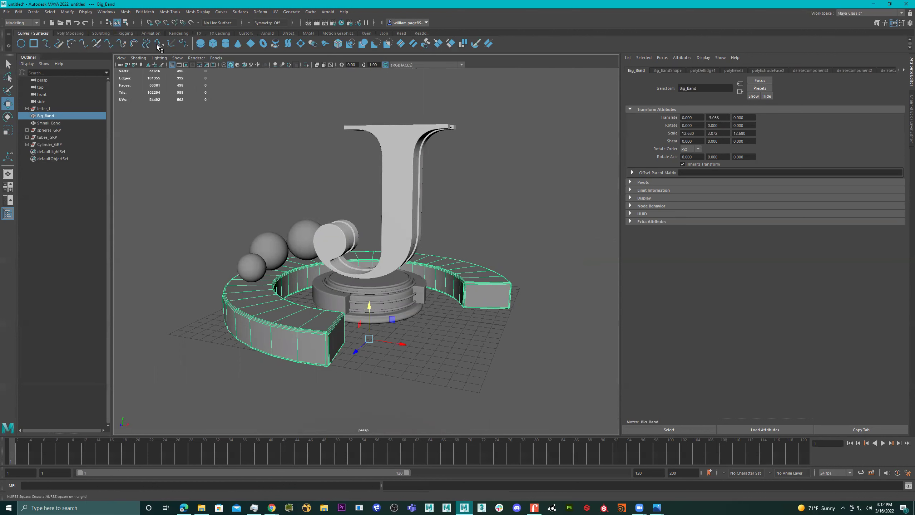
click(252, 44)
alt+drag(446, 266, 512, 337)
key(r)
alt+drag(378, 303, 380, 280)
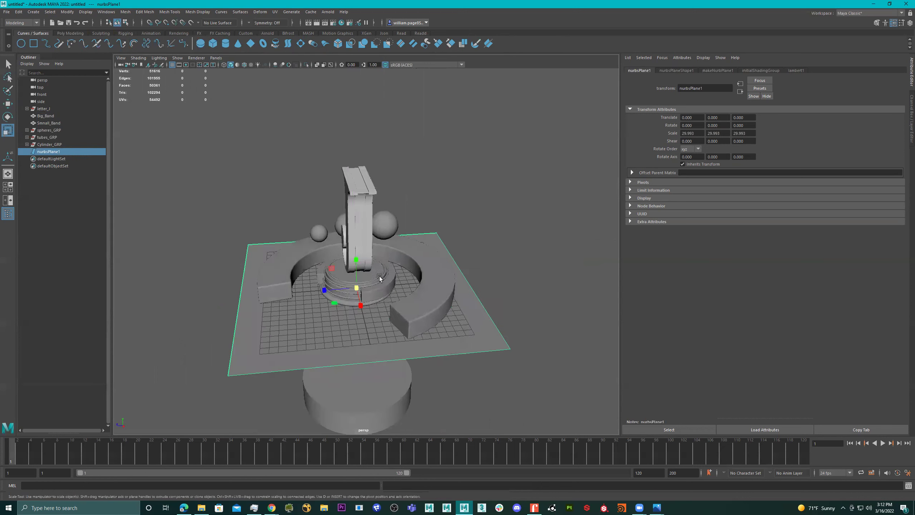
alt+middle_drag(380, 280, 376, 266)
Open the NURBS plane's creation settings and switch the plane to control vertex editing
click(687, 71)
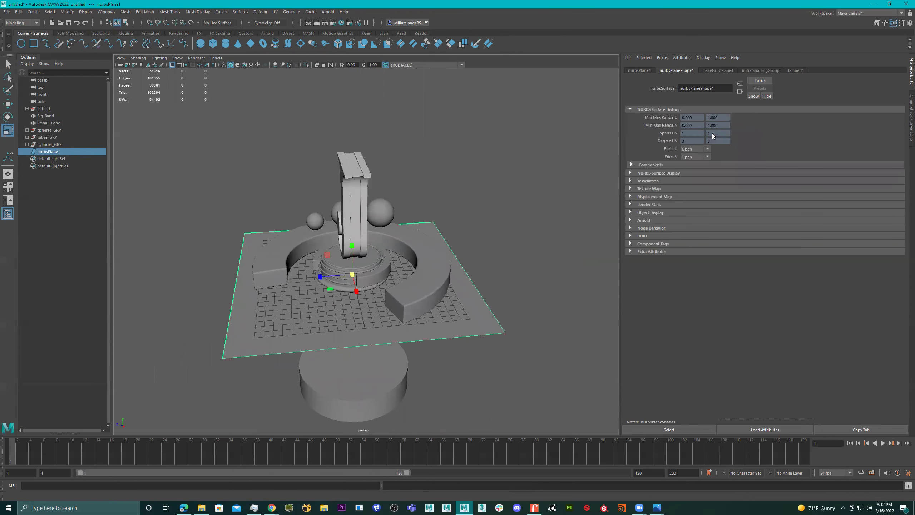
click(722, 72)
alt+drag(436, 262, 424, 276)
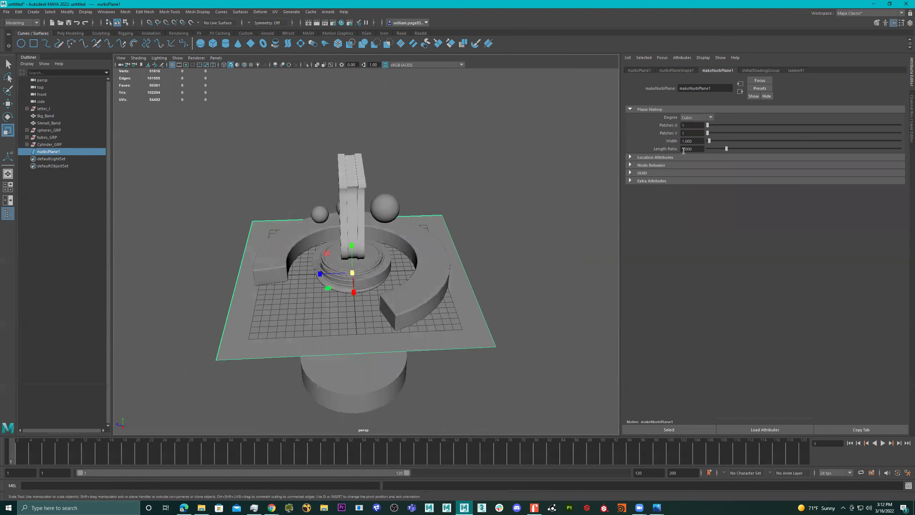
right_click(472, 299)
click(429, 299)
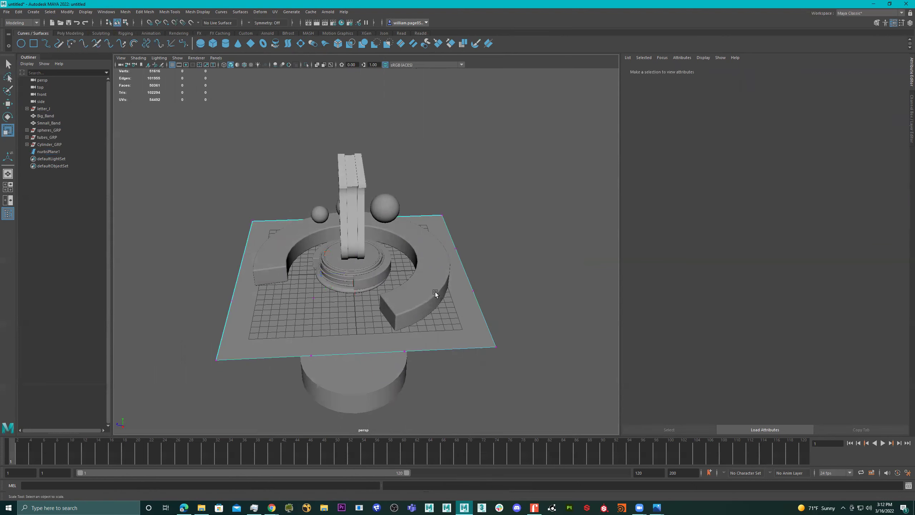
Try to raise the control vertices along one edge of the single-patch plane
alt+drag(466, 280, 557, 195)
drag(561, 190, 428, 377)
alt+drag(499, 294, 451, 187)
key(w)
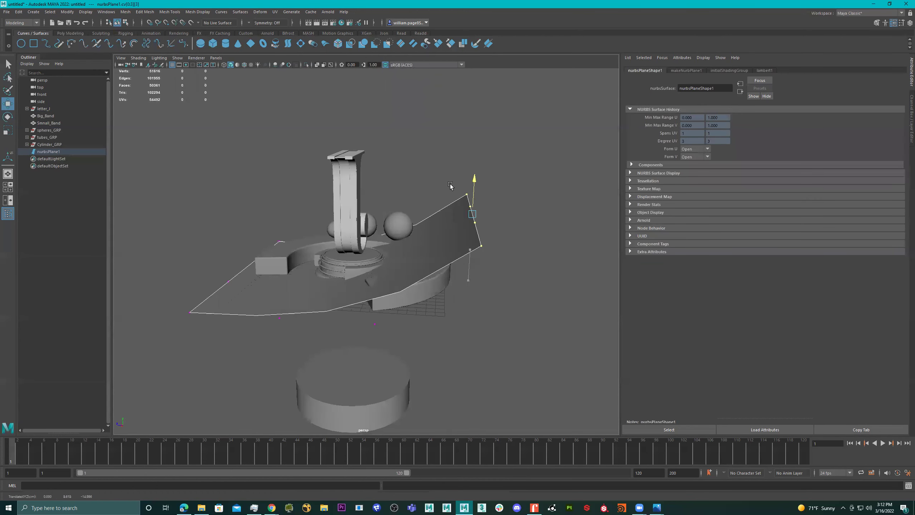
key(ctrl+z)
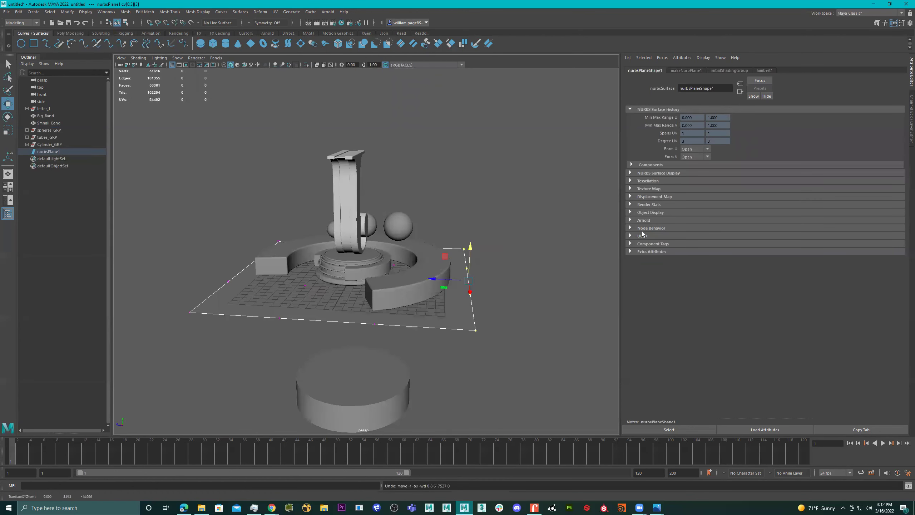
Set the NURBS plane's Patches V to 8, leaving Patches U at 1
click(701, 71)
drag(708, 128, 714, 127)
key(ctrl+z)
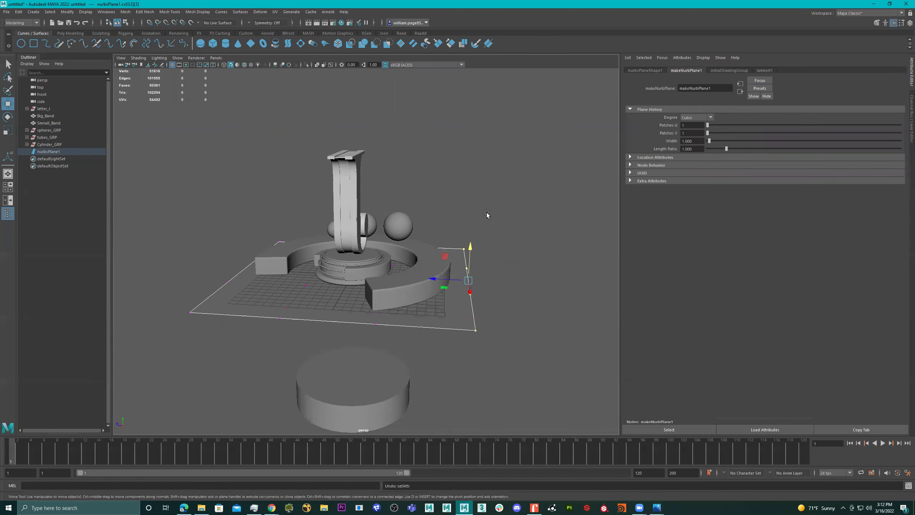
alt+drag(488, 215, 490, 241)
drag(708, 135, 722, 139)
alt+drag(528, 229, 528, 204)
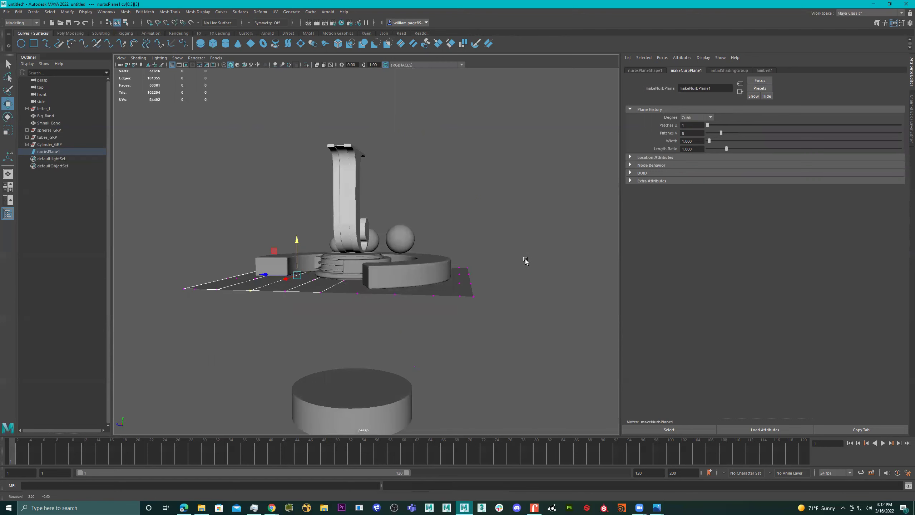
Try to lift the edge control vertices of the subdivided plane behind the large ring
click(8, 64)
drag(553, 221, 462, 334)
key(w)
drag(469, 252, 471, 181)
key(ctrl+z)
Select the last two rows of control vertices at the plane's back edge and raise them into an upward-curving backdrop
drag(550, 209, 456, 347)
drag(469, 251, 457, 91)
alt+drag(451, 138, 486, 213)
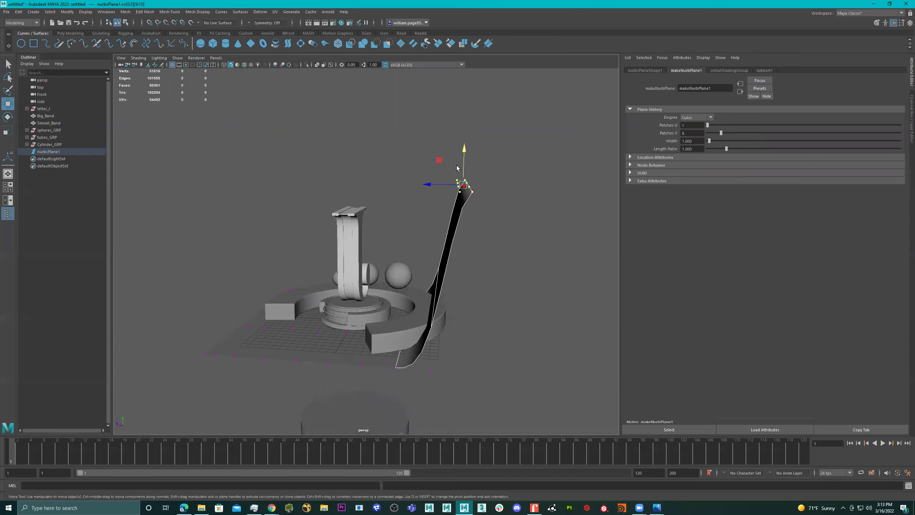
drag(466, 159, 477, 296)
drag(482, 271, 484, 252)
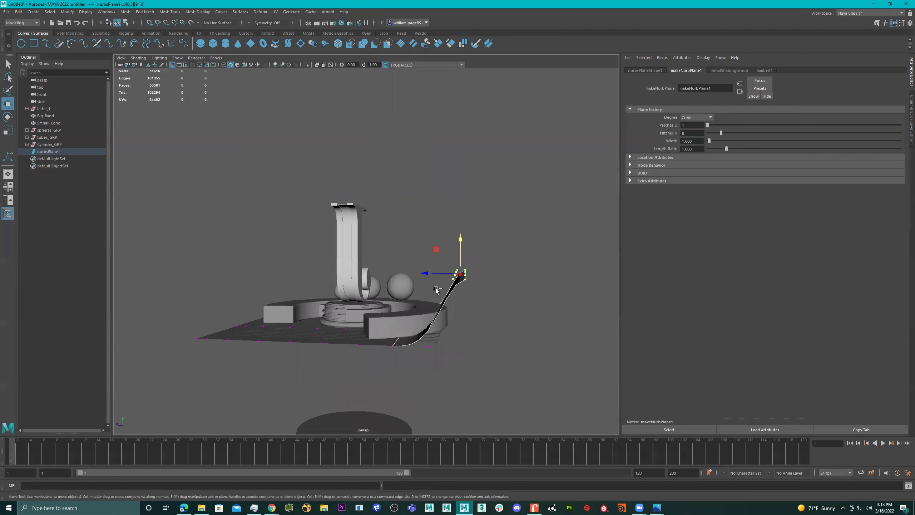
Deselect some of the raised control vertices, then move the remaining ones higher and adjust their depth to shape the backdrop curve
ctrl+drag(455, 324, 459, 331)
drag(465, 233, 446, 186)
mouse_move(460, 217)
alt+mouse_down()
mouse_move(452, 206)
mouse_move(429, 213)
mouse_move(455, 219)
mouse_move(446, 216)
alt+mouse_up()
drag(440, 176, 438, 158)
drag(413, 186, 416, 192)
Return the backdrop plane to object mode and stretch it along X until it spans well beyond both sides of the model
alt+drag(446, 224, 408, 222)
right_drag(408, 222, 533, 169)
alt+drag(478, 246, 415, 282)
key(r)
drag(361, 312, 446, 304)
alt+drag(397, 317, 428, 296)
key(w)
key(r)
drag(388, 330, 566, 341)
alt+drag(459, 309, 451, 339)
alt+drag(375, 331, 352, 313)
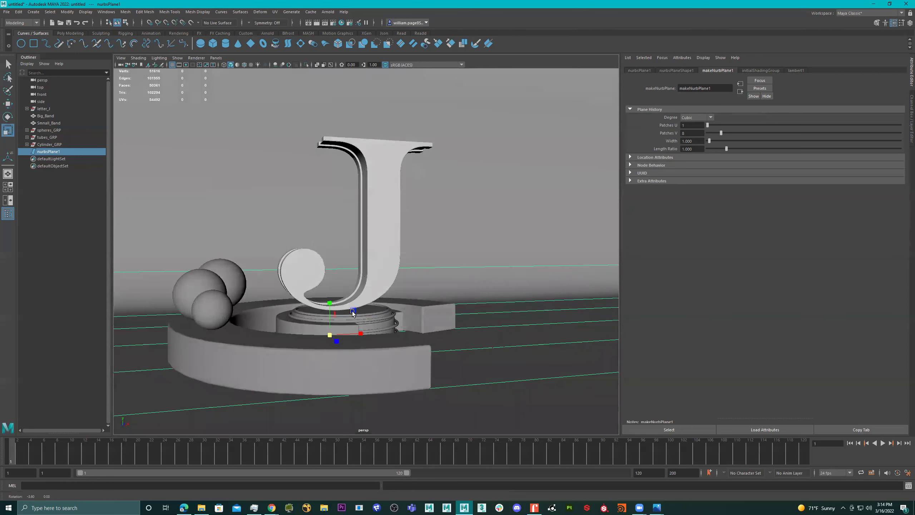